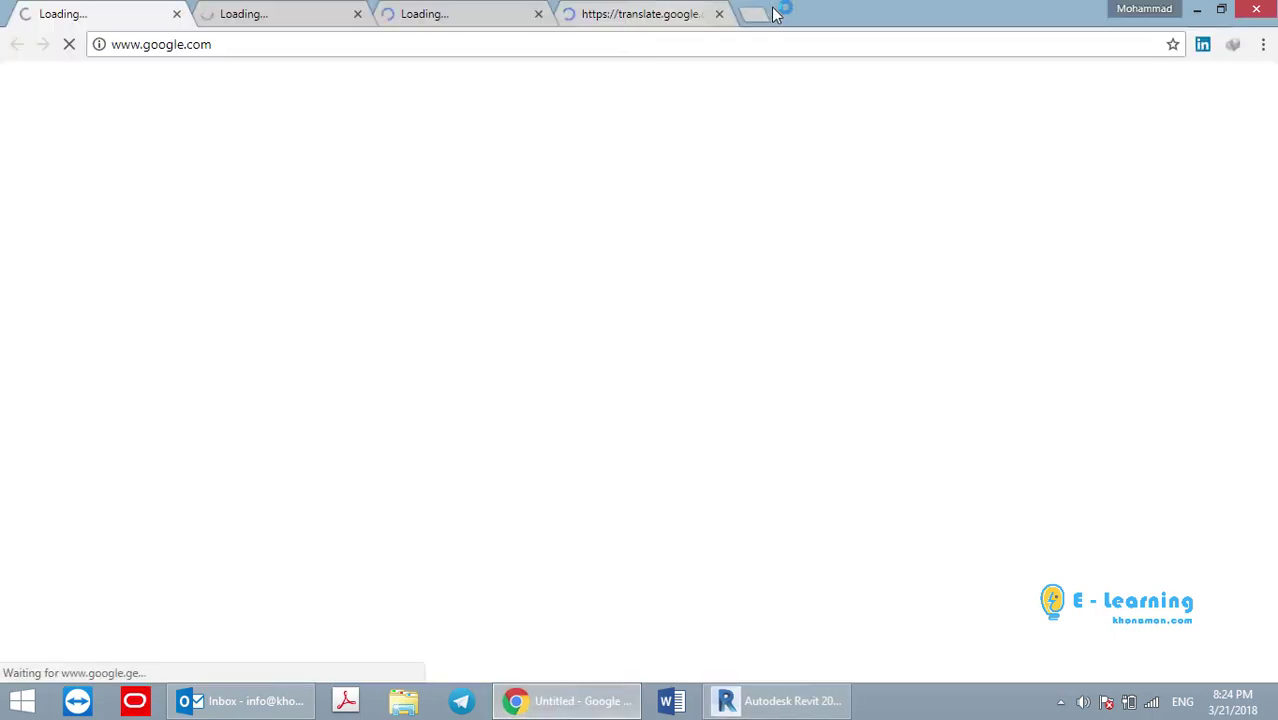
Search Google Images for 'deck', browse deck design photos, then return to the Revit model
{"action": "type", "text": "deck"}
{"action": "key", "text": "Return"}
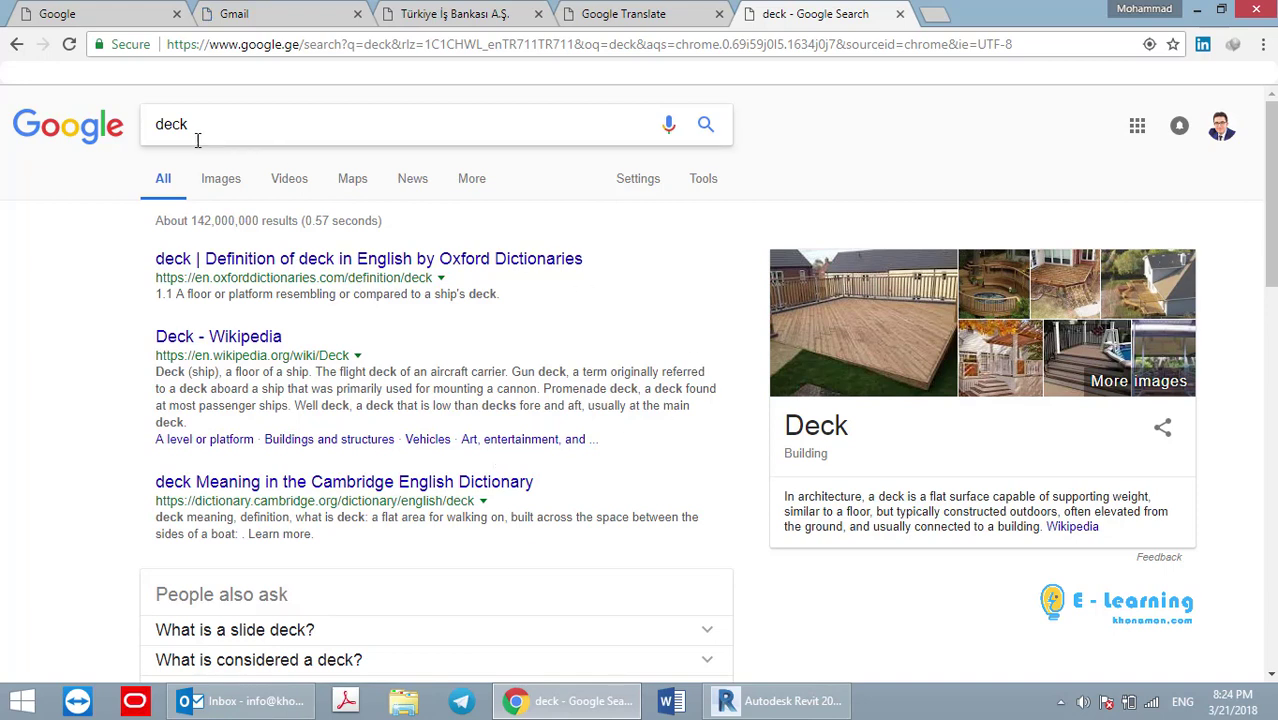
{"action": "left_click", "coordinate": [207, 180]}
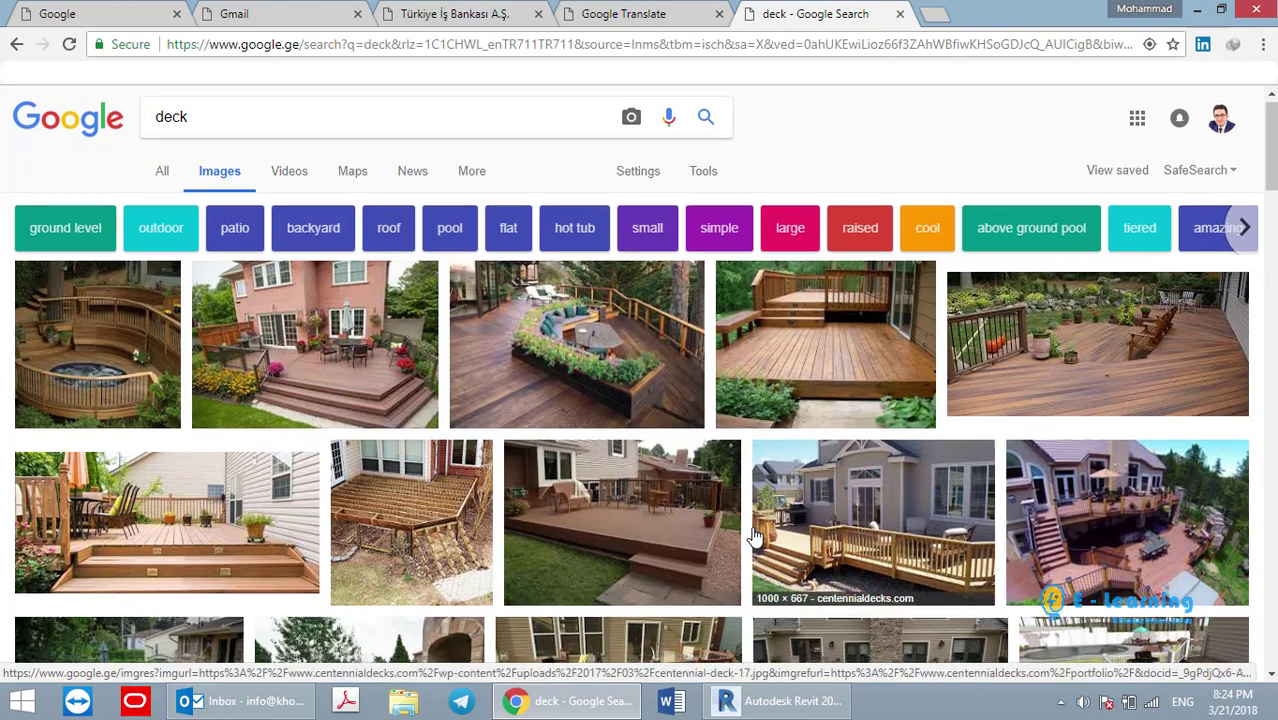
{"action": "scroll", "coordinate": [590, 410], "scroll_direction": "down", "scroll_amount": 4}
{"action": "scroll", "coordinate": [460, 335], "scroll_direction": "down", "scroll_amount": 3}
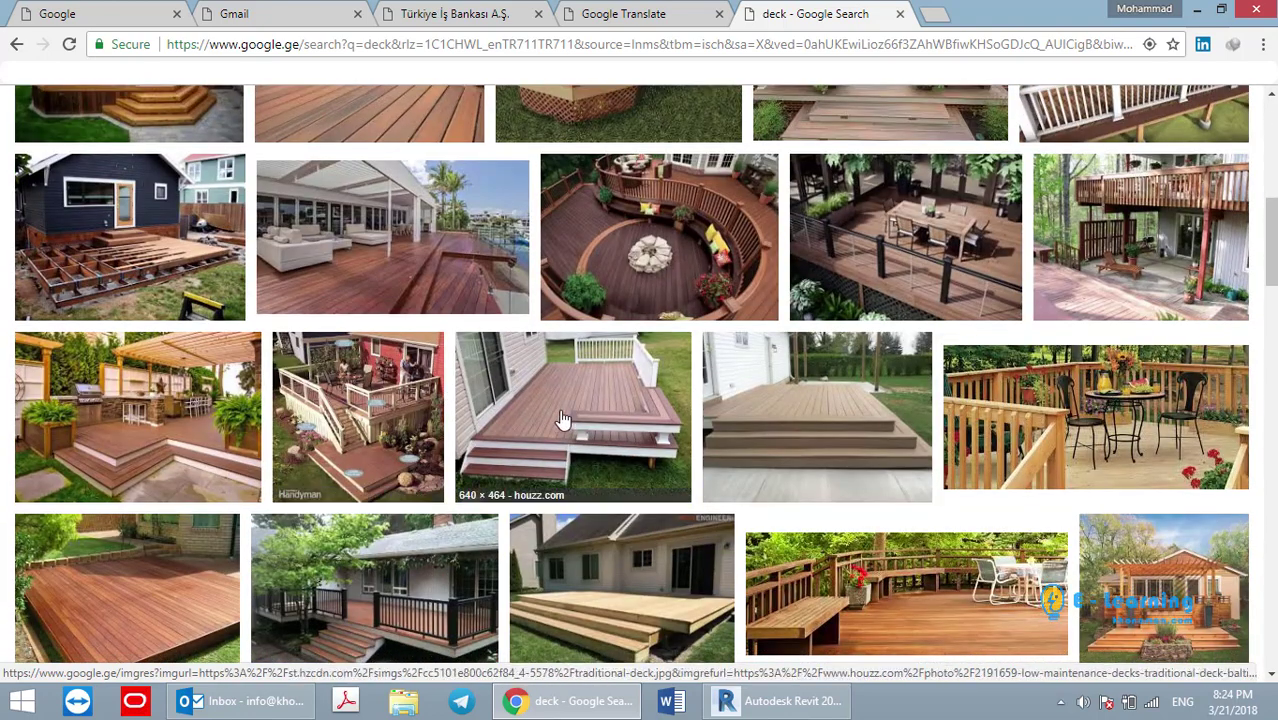
{"action": "scroll", "coordinate": [756, 419], "scroll_direction": "down", "scroll_amount": 3}
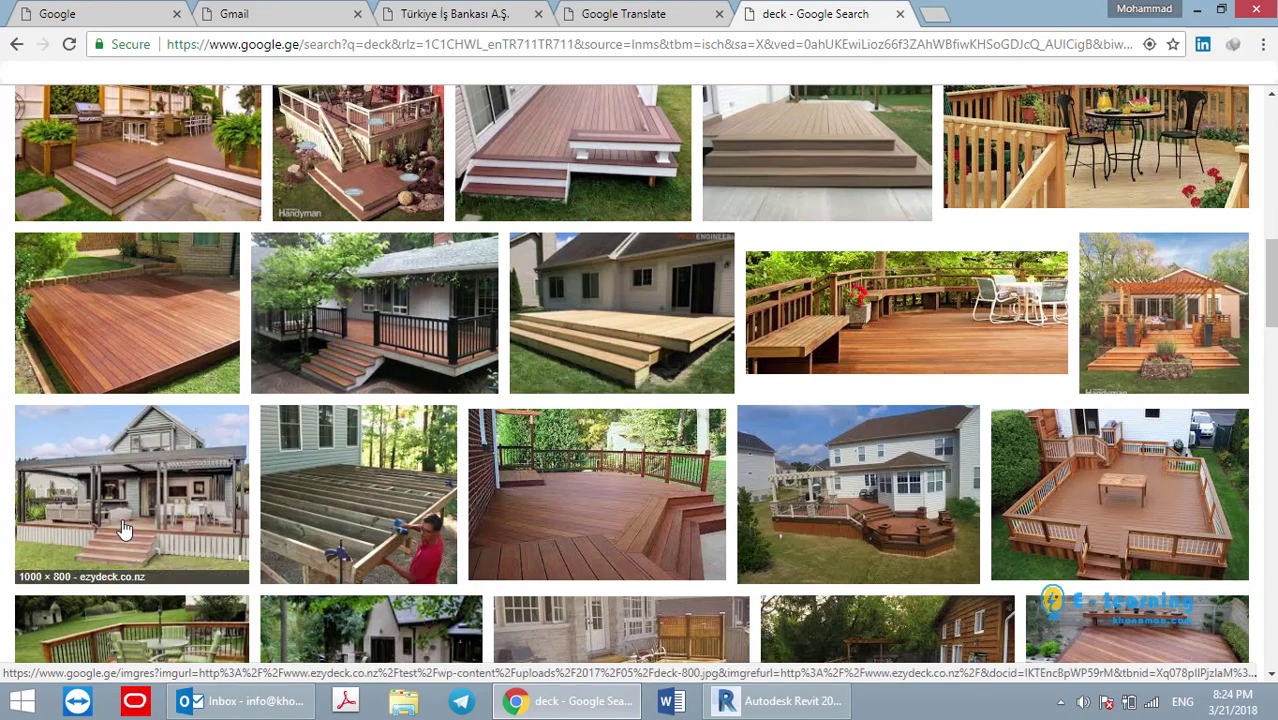
{"action": "scroll", "coordinate": [130, 532], "scroll_direction": "down", "scroll_amount": 3}
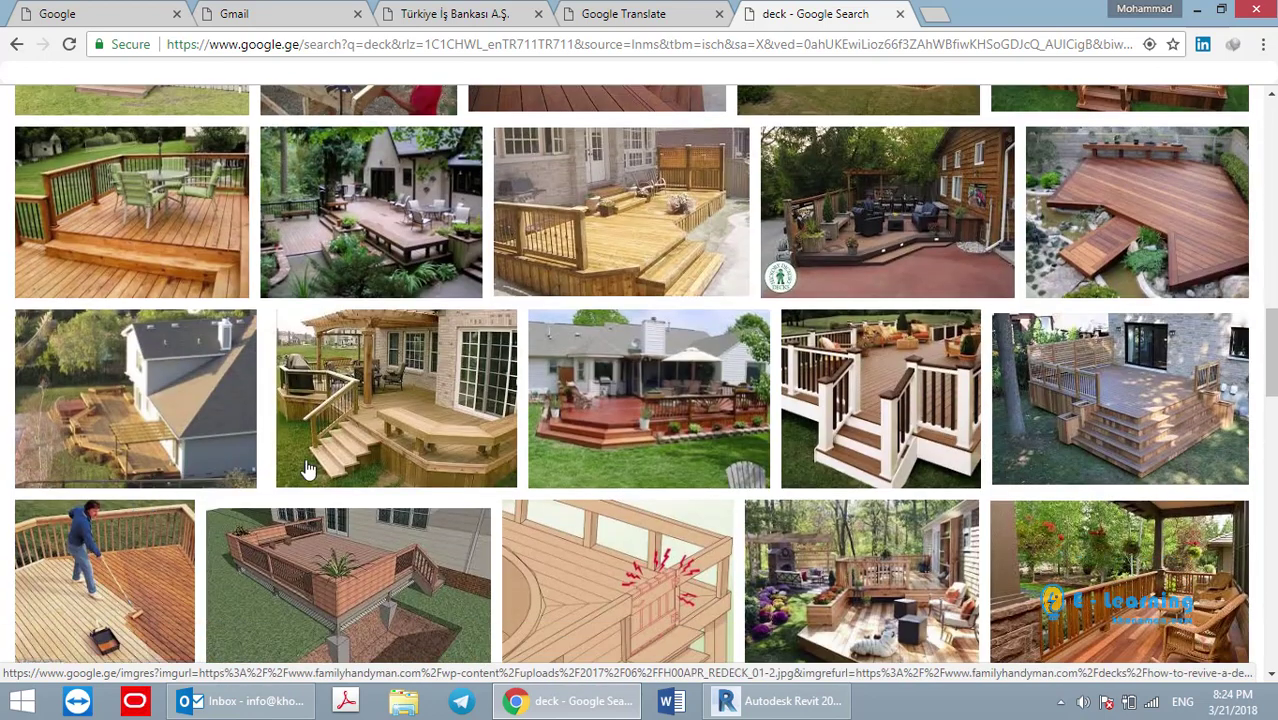
{"action": "left_click", "coordinate": [752, 705]}
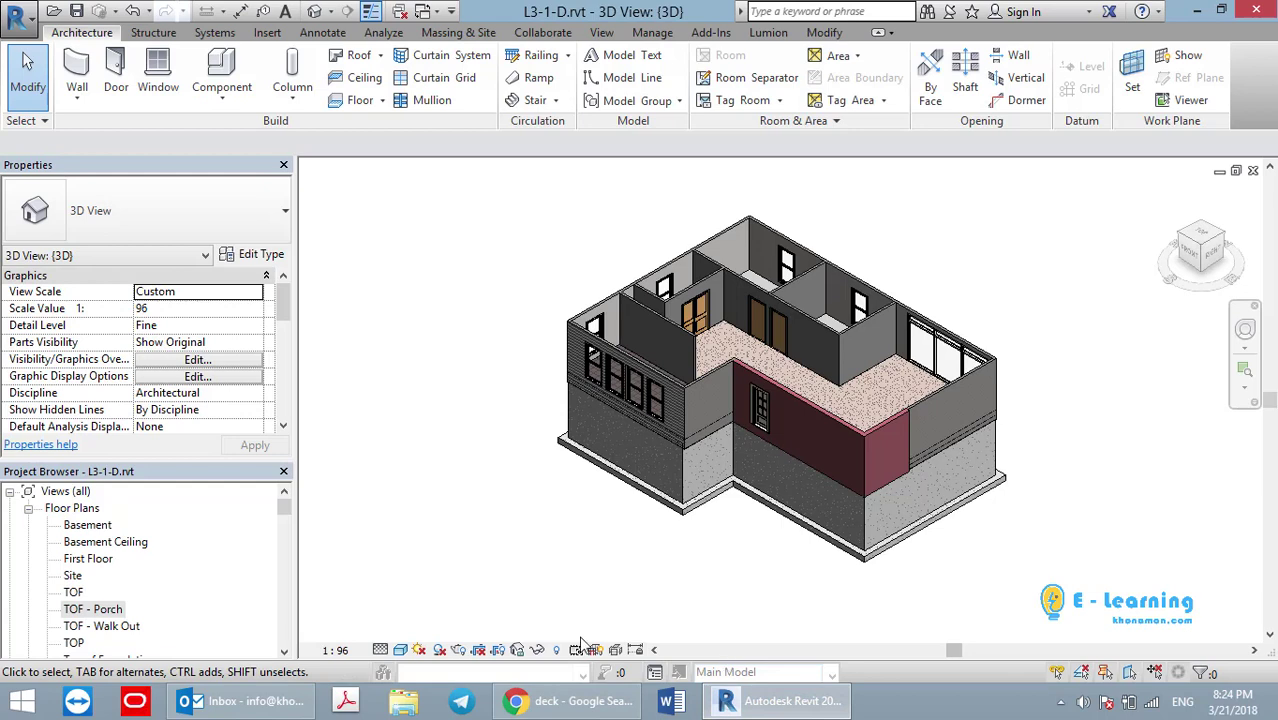
On the First Floor plan, start a Deck-type floor with the Line tool for its boundary
{"action": "double_click", "coordinate": [88, 559]}
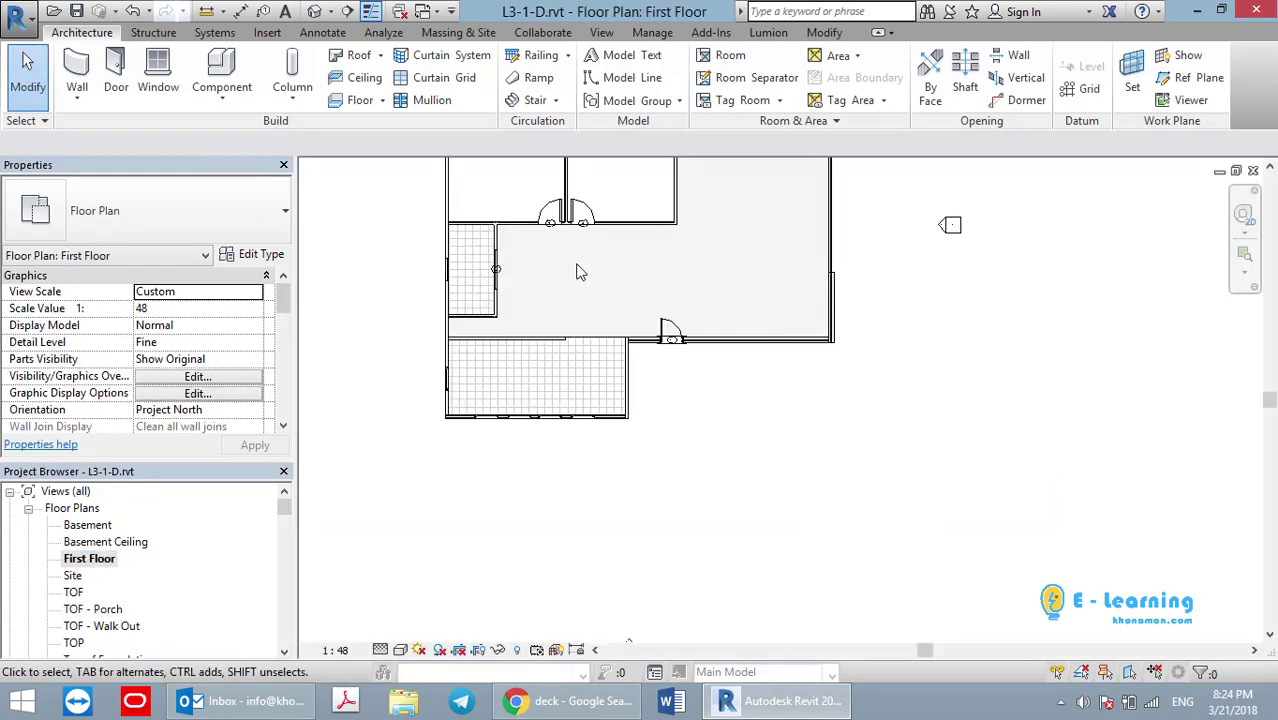
{"action": "left_click", "coordinate": [358, 100]}
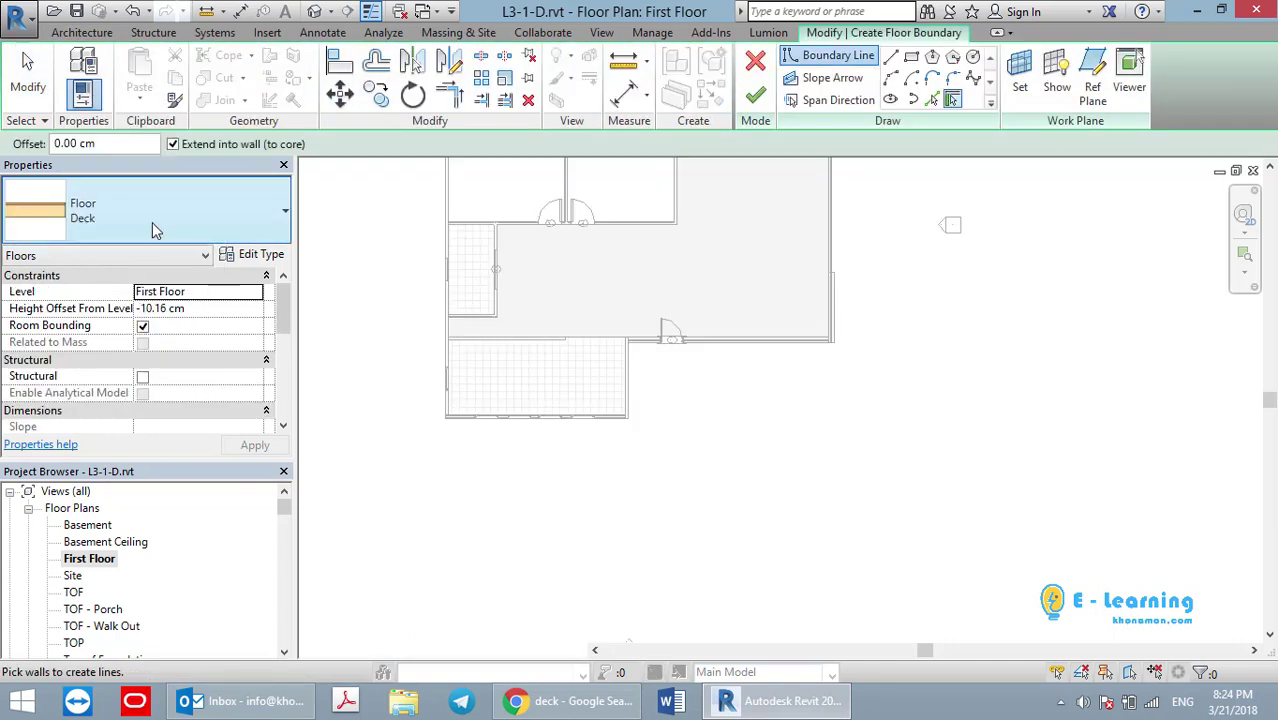
{"action": "left_click", "coordinate": [152, 222]}
{"action": "left_click", "coordinate": [104, 351]}
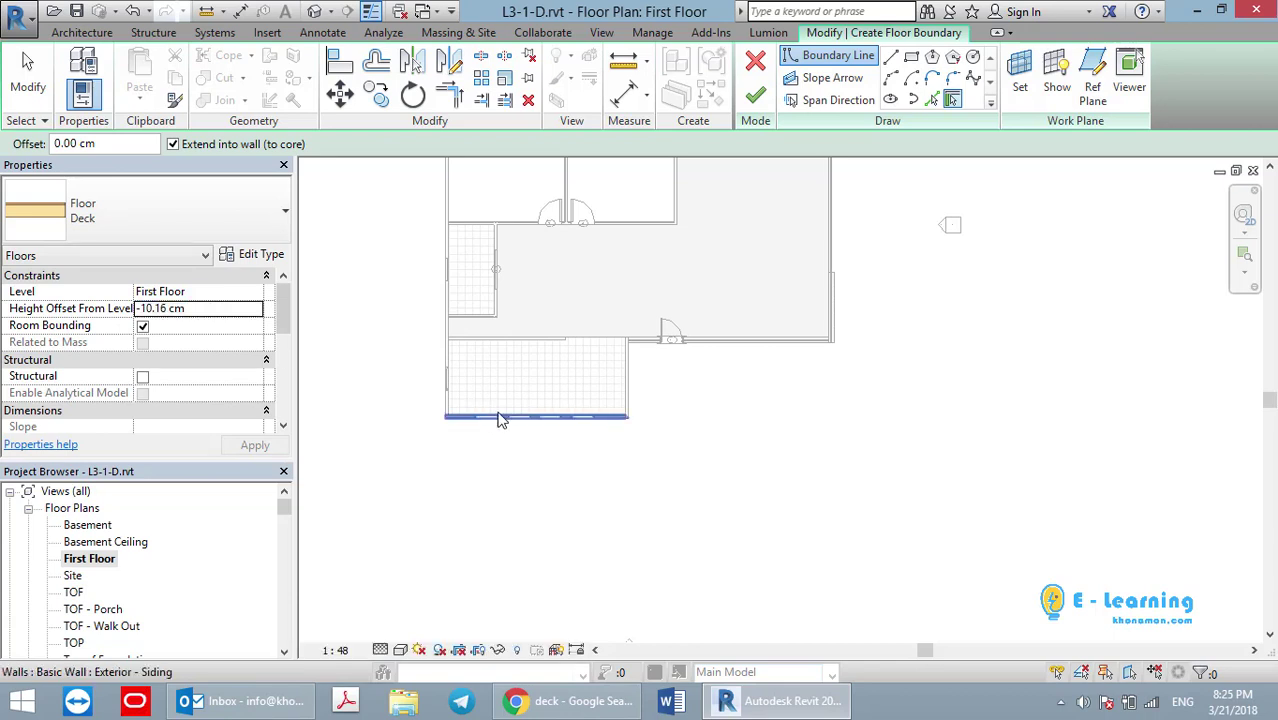
{"action": "middle_click_drag", "start_coordinate": [502, 420], "coordinate": [538, 422]}
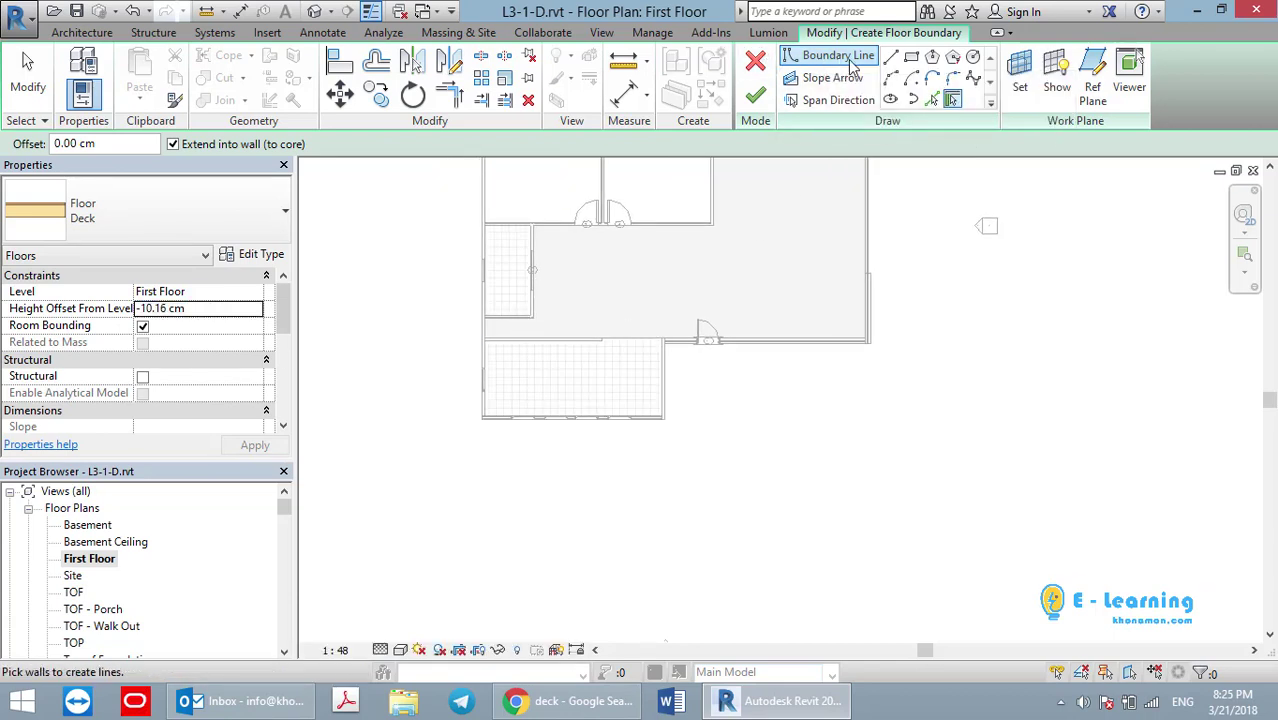
{"action": "left_click", "coordinate": [889, 59]}
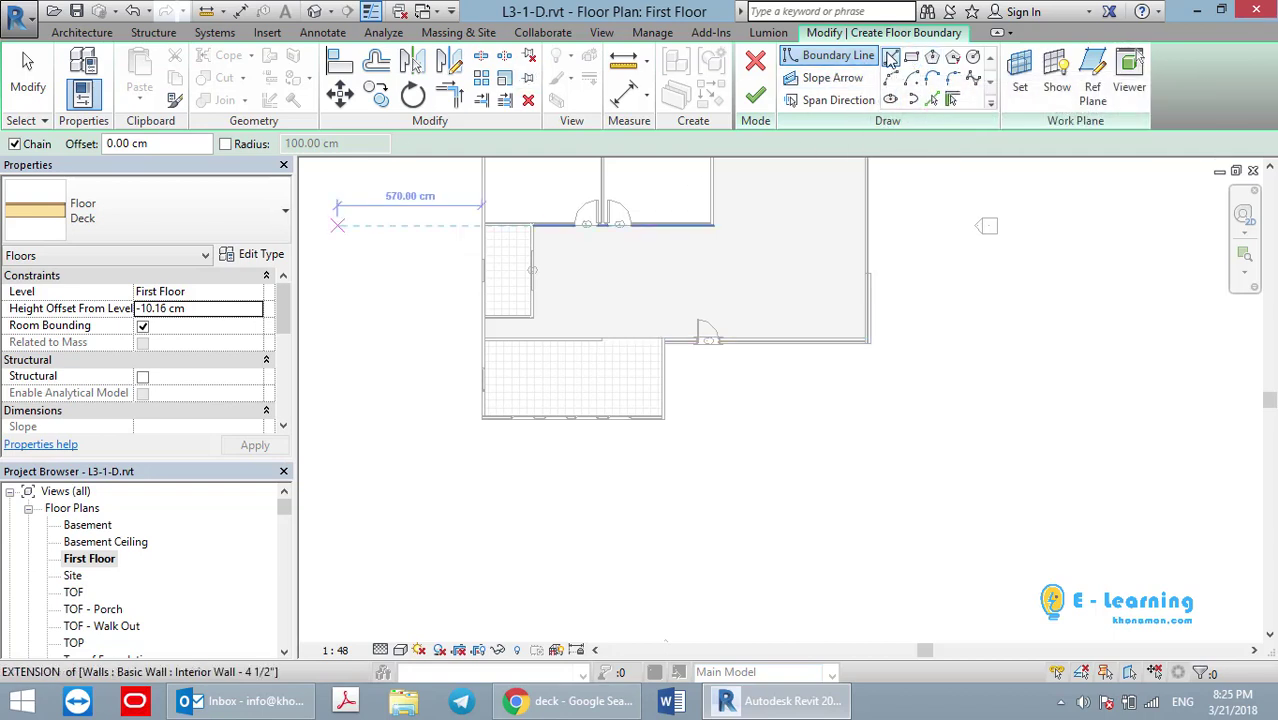
Sketch the deck's left edge, long bottom edge and stepped right edges up to the wall corner
{"action": "scroll", "coordinate": [485, 423], "scroll_direction": "up", "scroll_amount": 3}
{"action": "scroll", "coordinate": [462, 408], "scroll_direction": "up", "scroll_amount": 3}
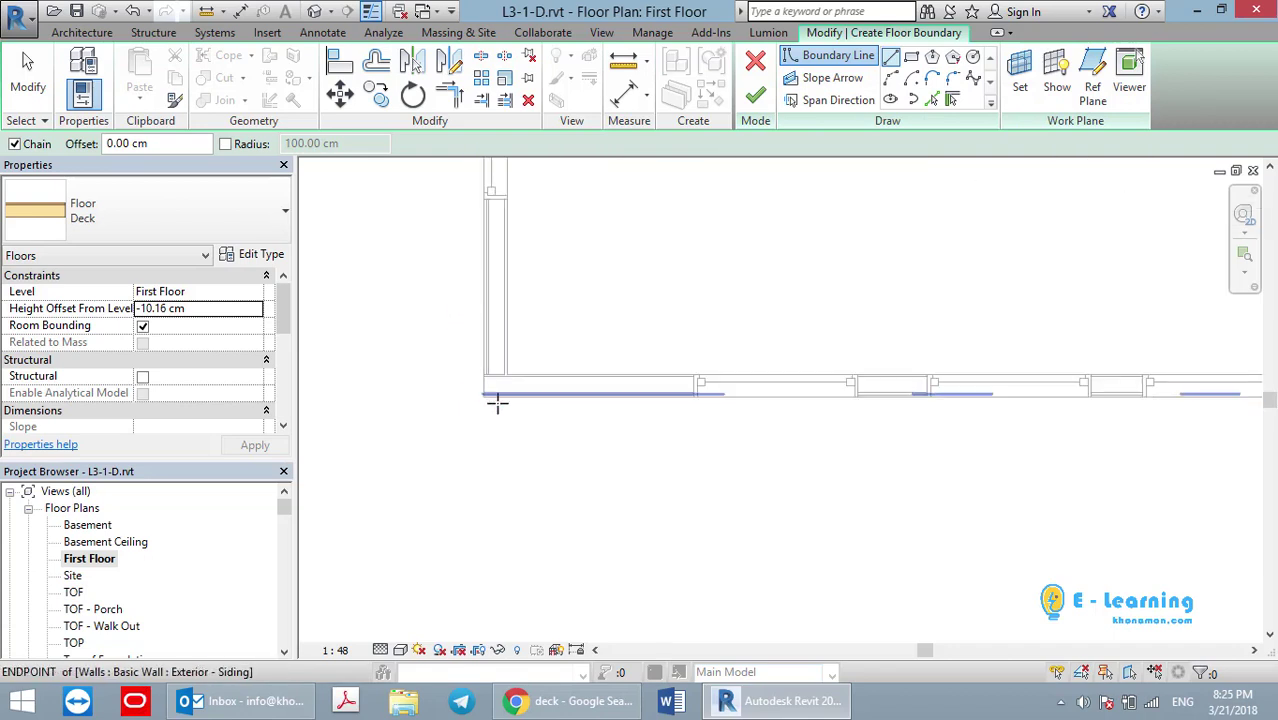
{"action": "scroll", "coordinate": [470, 560], "scroll_direction": "down", "scroll_amount": 3}
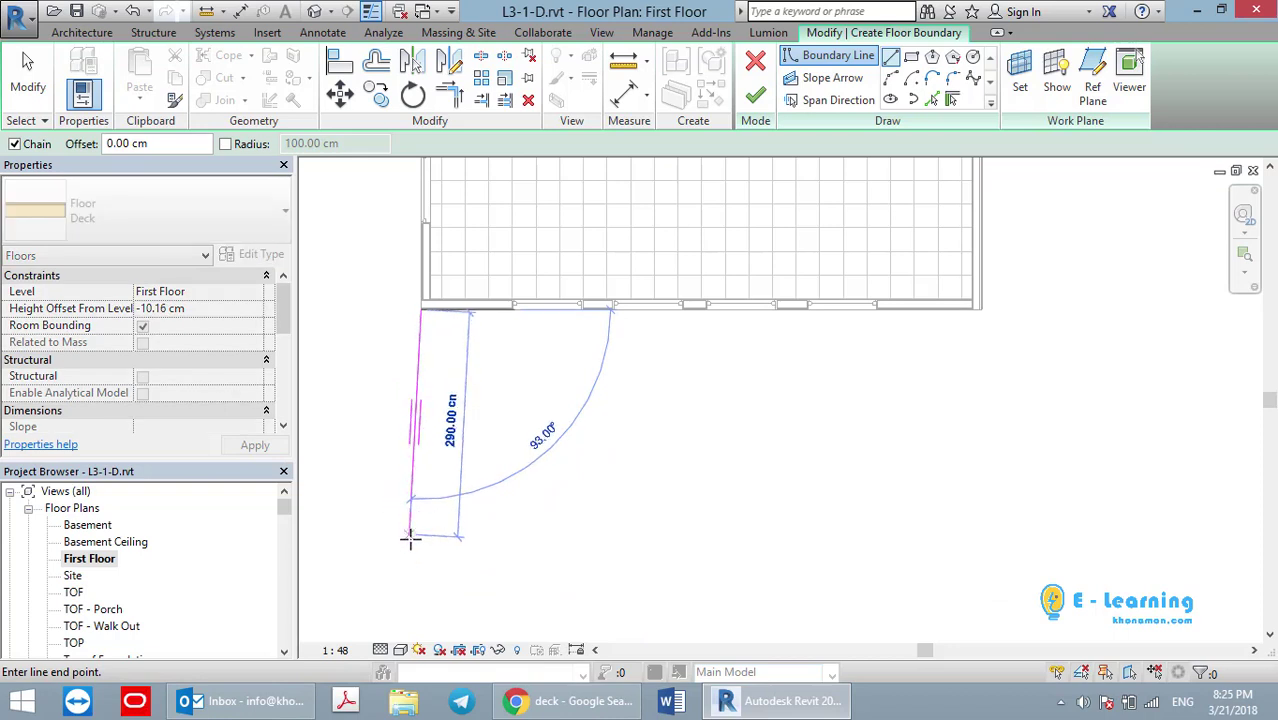
{"action": "scroll", "coordinate": [423, 605], "scroll_direction": "down", "scroll_amount": 1}
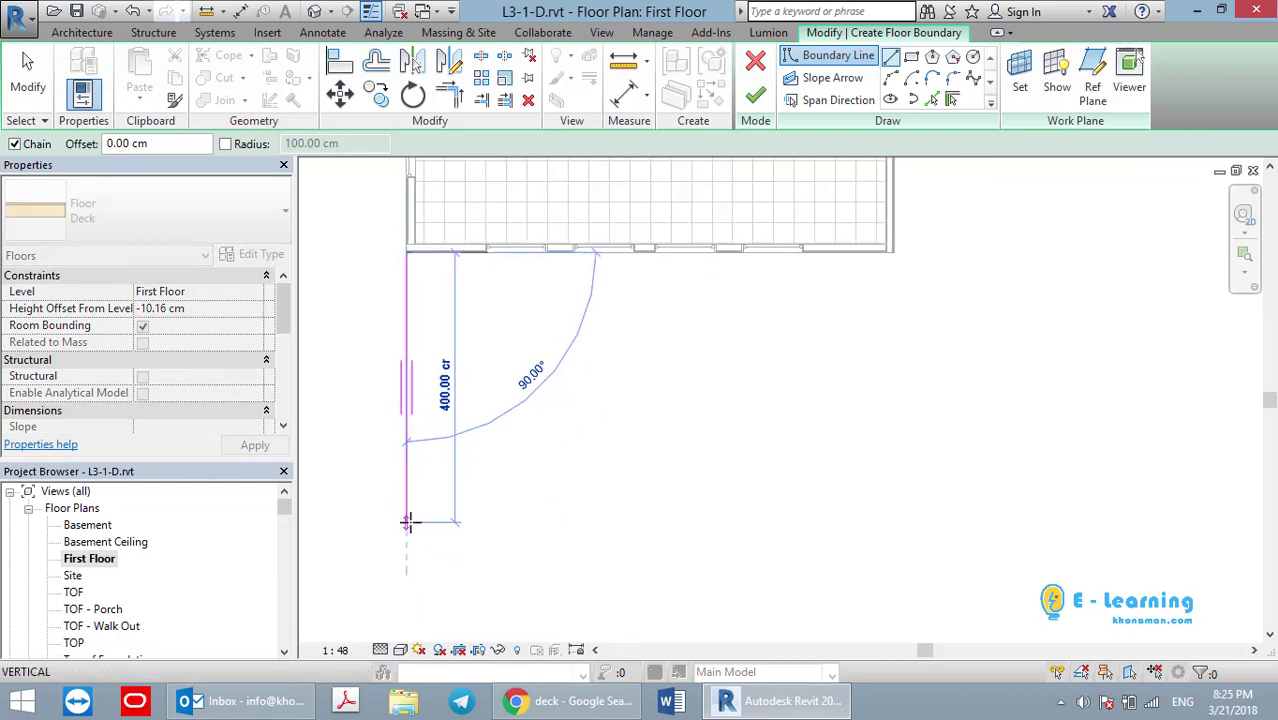
{"action": "left_click", "coordinate": [519, 526]}
{"action": "scroll", "coordinate": [921, 522], "scroll_direction": "down", "scroll_amount": 2}
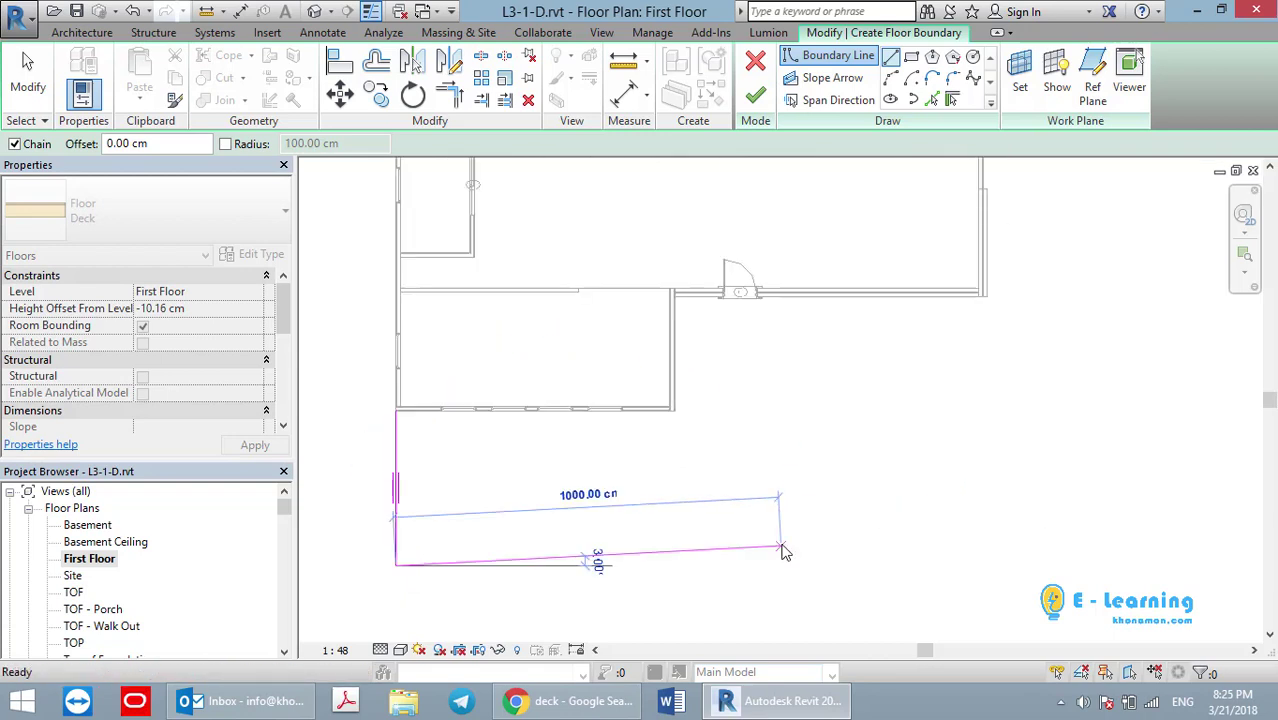
{"action": "scroll", "coordinate": [784, 547], "scroll_direction": "up", "scroll_amount": 1}
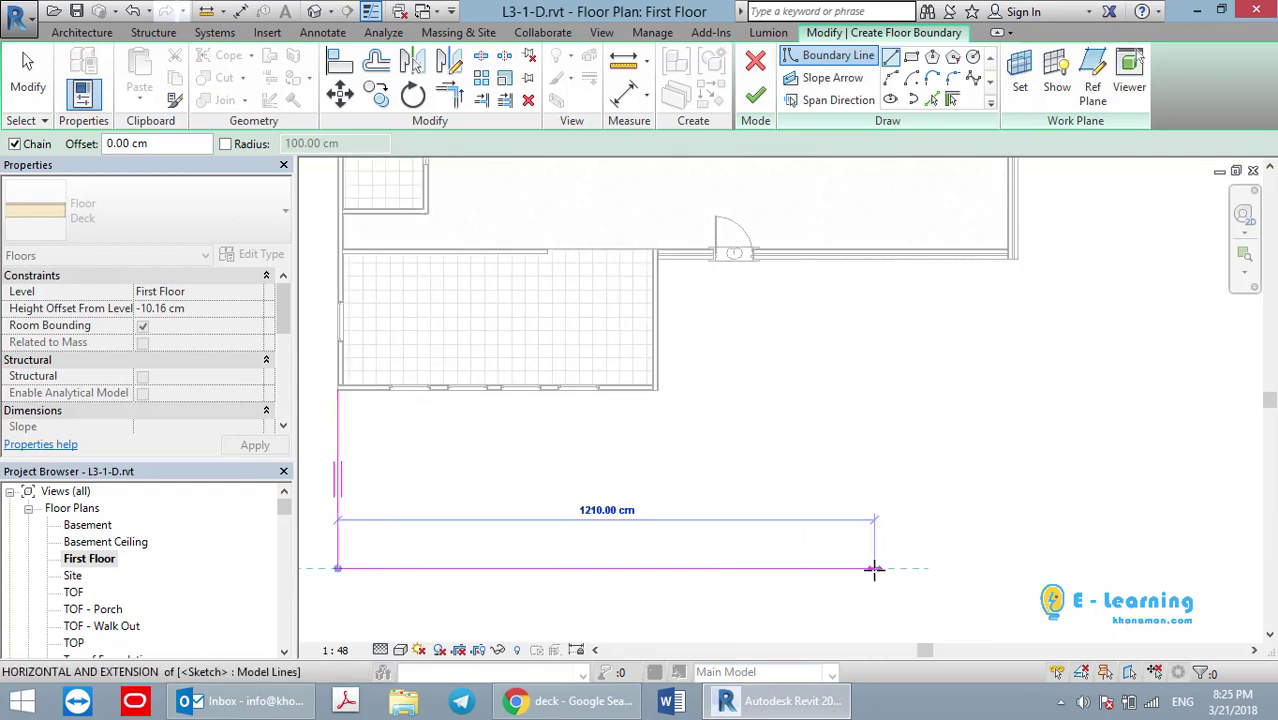
{"action": "left_click", "coordinate": [871, 568]}
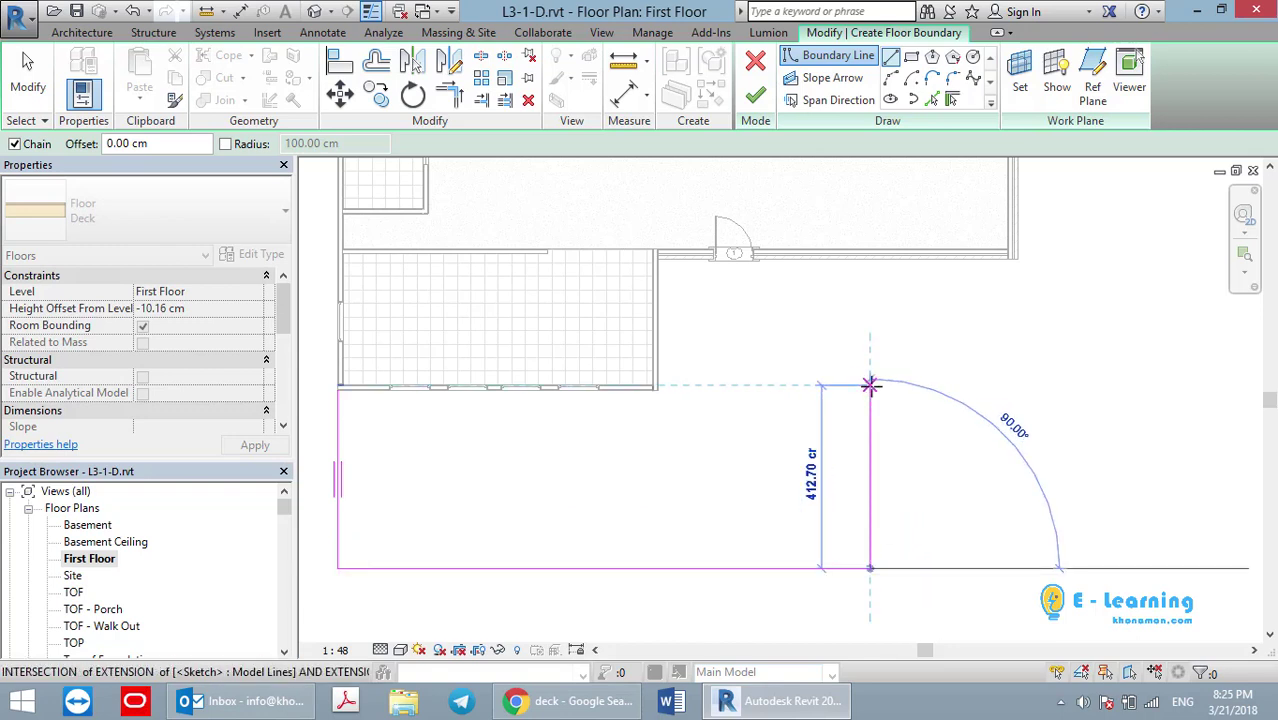
{"action": "left_click", "coordinate": [870, 389]}
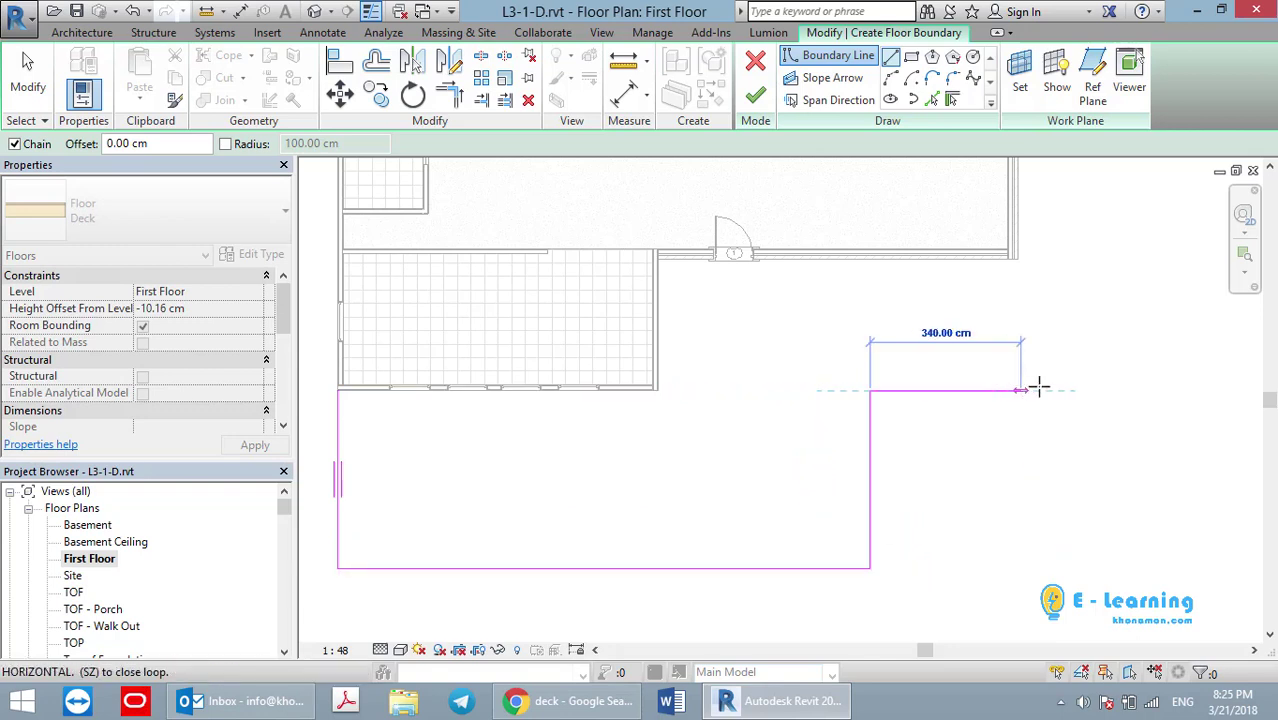
{"action": "left_click", "coordinate": [1018, 389]}
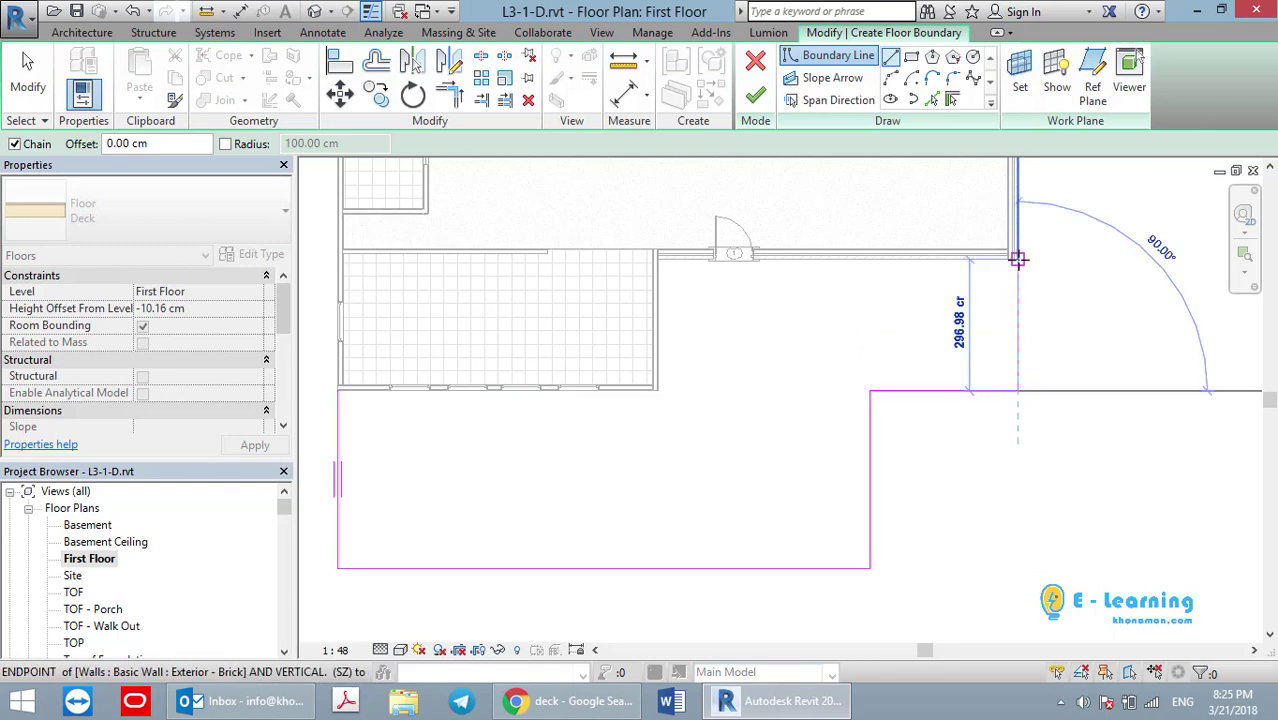
{"action": "scroll", "coordinate": [1018, 258], "scroll_direction": "up", "scroll_amount": 2}
{"action": "scroll", "coordinate": [1018, 258], "scroll_direction": "up", "scroll_amount": 1}
{"action": "scroll", "coordinate": [1018, 258], "scroll_direction": "up", "scroll_amount": 1}
{"action": "left_click", "coordinate": [1018, 258]}
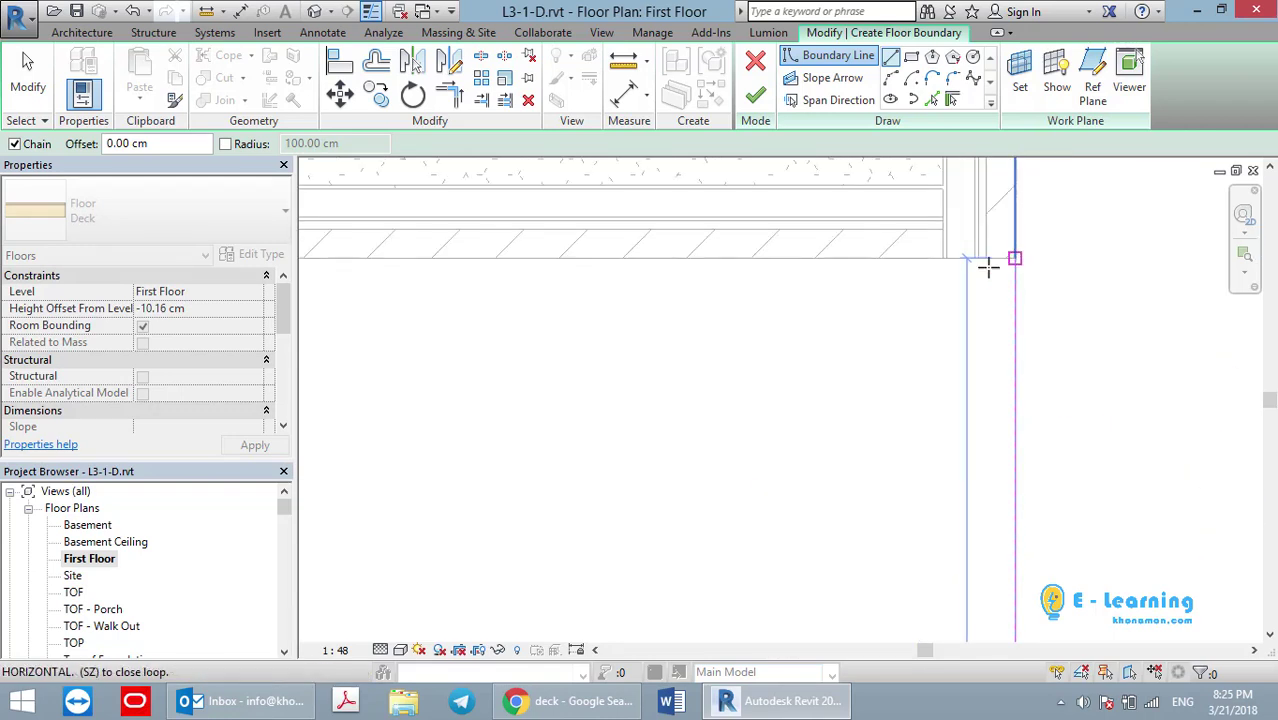
Add the last boundary lines at the wall endpoints to close the deck outline loop
{"action": "scroll", "coordinate": [843, 323], "scroll_direction": "down", "scroll_amount": 1}
{"action": "scroll", "coordinate": [1063, 356], "scroll_direction": "up", "scroll_amount": 2}
{"action": "middle_click_drag", "start_coordinate": [1063, 356], "coordinate": [422, 294]}
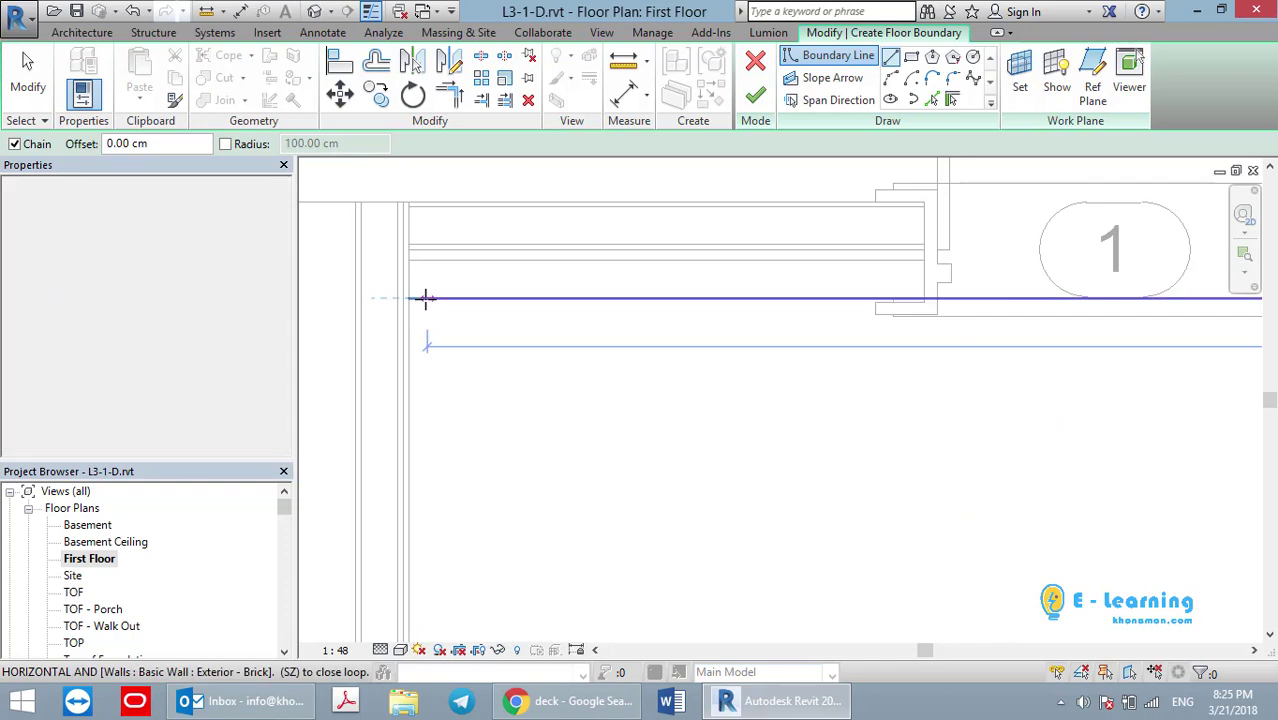
{"action": "scroll", "coordinate": [456, 377], "scroll_direction": "down", "scroll_amount": 3}
{"action": "mouse_move", "coordinate": [491, 480]}
{"action": "middle_mouse_down"}
{"action": "mouse_move", "coordinate": [633, 363]}
{"action": "mouse_move", "coordinate": [866, 343]}
{"action": "middle_mouse_up"}
{"action": "scroll", "coordinate": [961, 408], "scroll_direction": "up", "scroll_amount": 1}
{"action": "scroll", "coordinate": [950, 442], "scroll_direction": "up", "scroll_amount": 2}
{"action": "scroll", "coordinate": [952, 472], "scroll_direction": "up", "scroll_amount": 1}
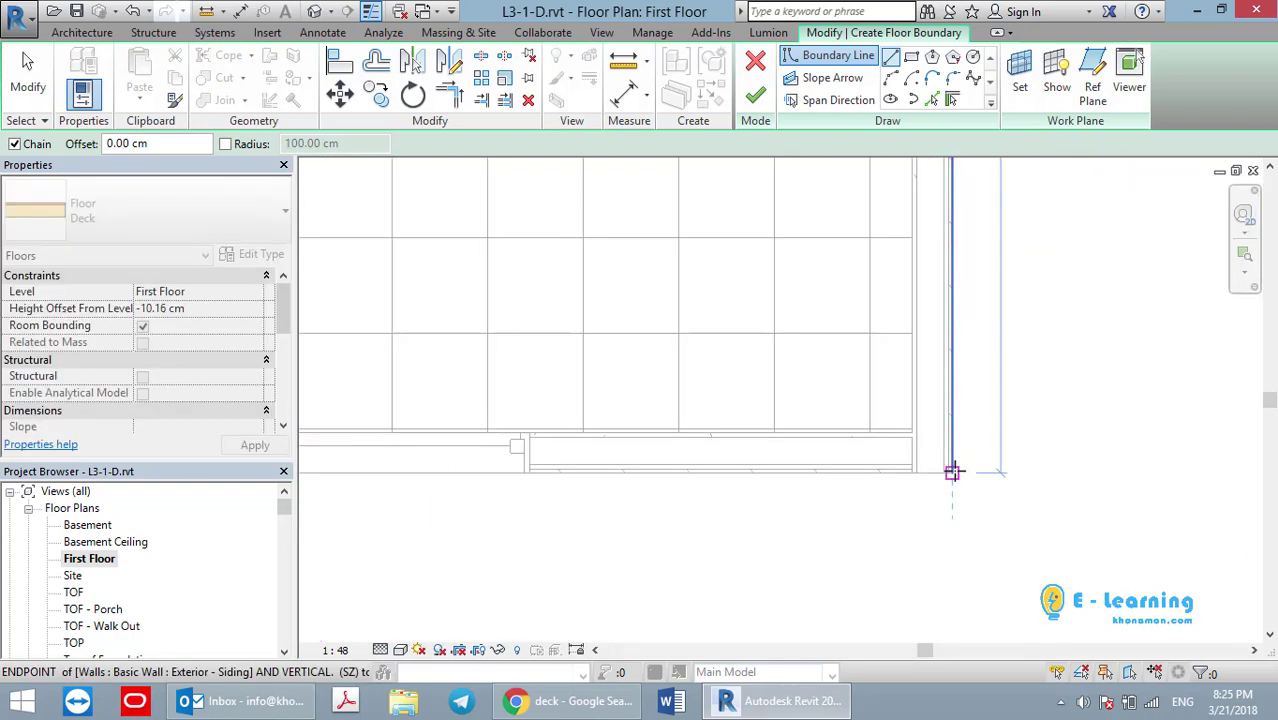
{"action": "left_click", "coordinate": [952, 469]}
{"action": "scroll", "coordinate": [693, 467], "scroll_direction": "down", "scroll_amount": 2}
{"action": "middle_click_drag", "start_coordinate": [471, 477], "coordinate": [1078, 460]}
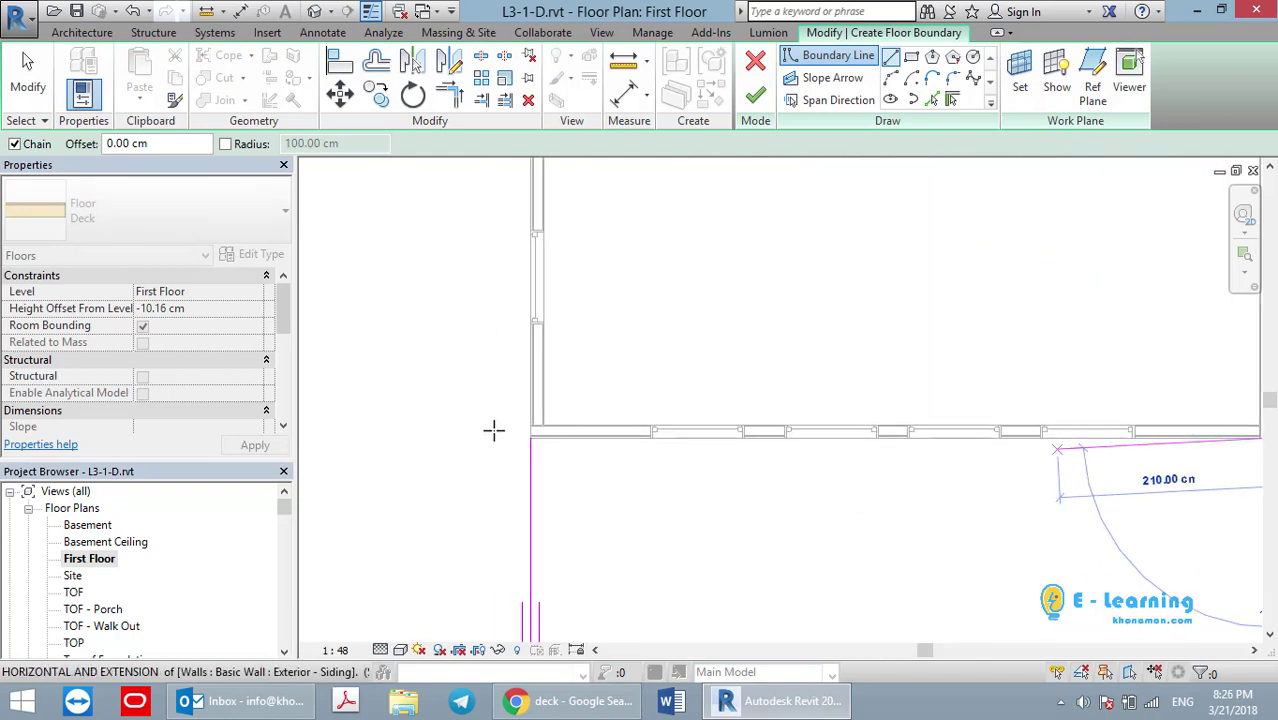
{"action": "scroll", "coordinate": [493, 428], "scroll_direction": "up", "scroll_amount": 3}
{"action": "scroll", "coordinate": [655, 444], "scroll_direction": "up", "scroll_amount": 1}
{"action": "left_click", "coordinate": [693, 447]}
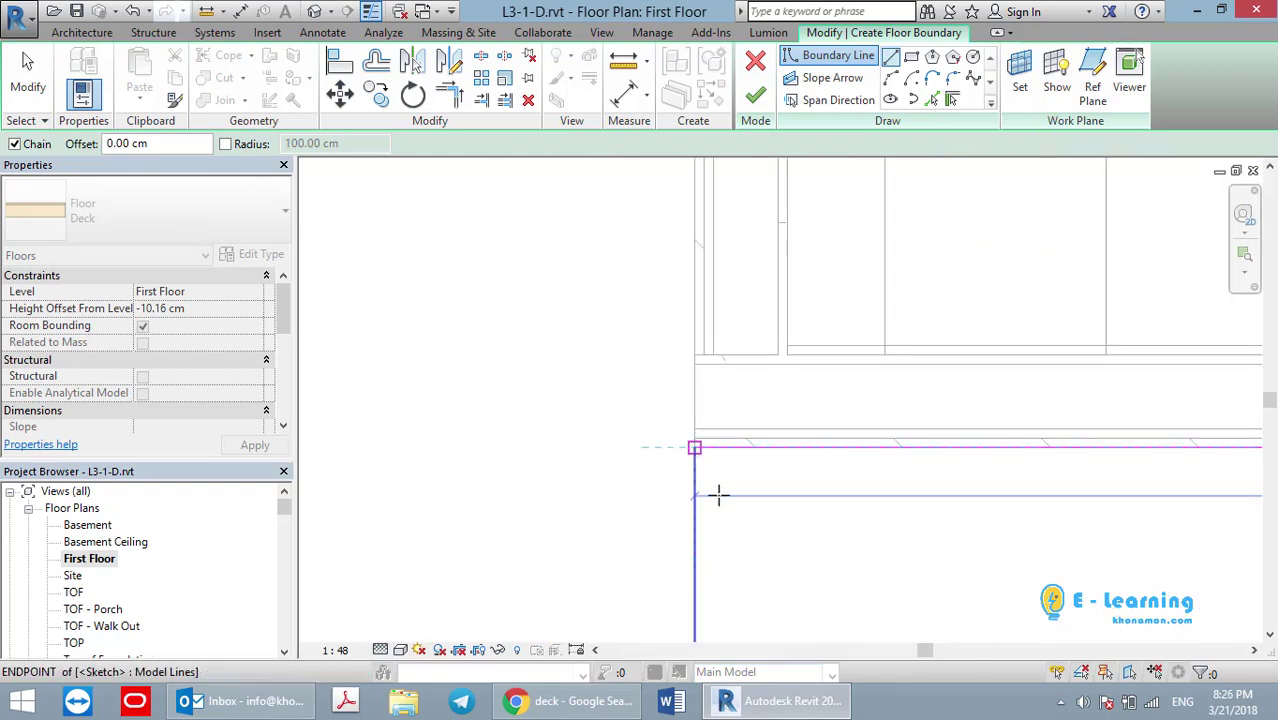
{"action": "scroll", "coordinate": [544, 476], "scroll_direction": "down", "scroll_amount": 2}
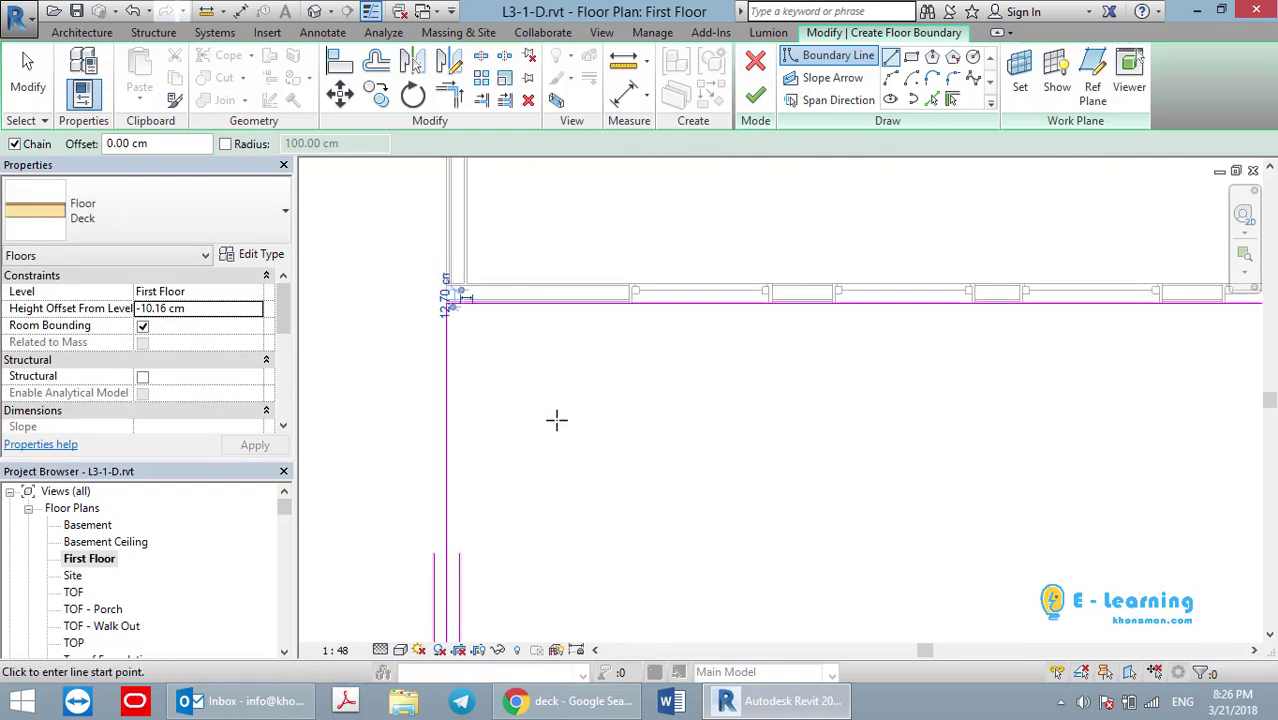
{"action": "middle_click_drag", "start_coordinate": [556, 419], "coordinate": [696, 458]}
{"action": "scroll", "coordinate": [696, 458], "scroll_direction": "down", "scroll_amount": 2}
{"action": "scroll", "coordinate": [636, 314], "scroll_direction": "down", "scroll_amount": 1}
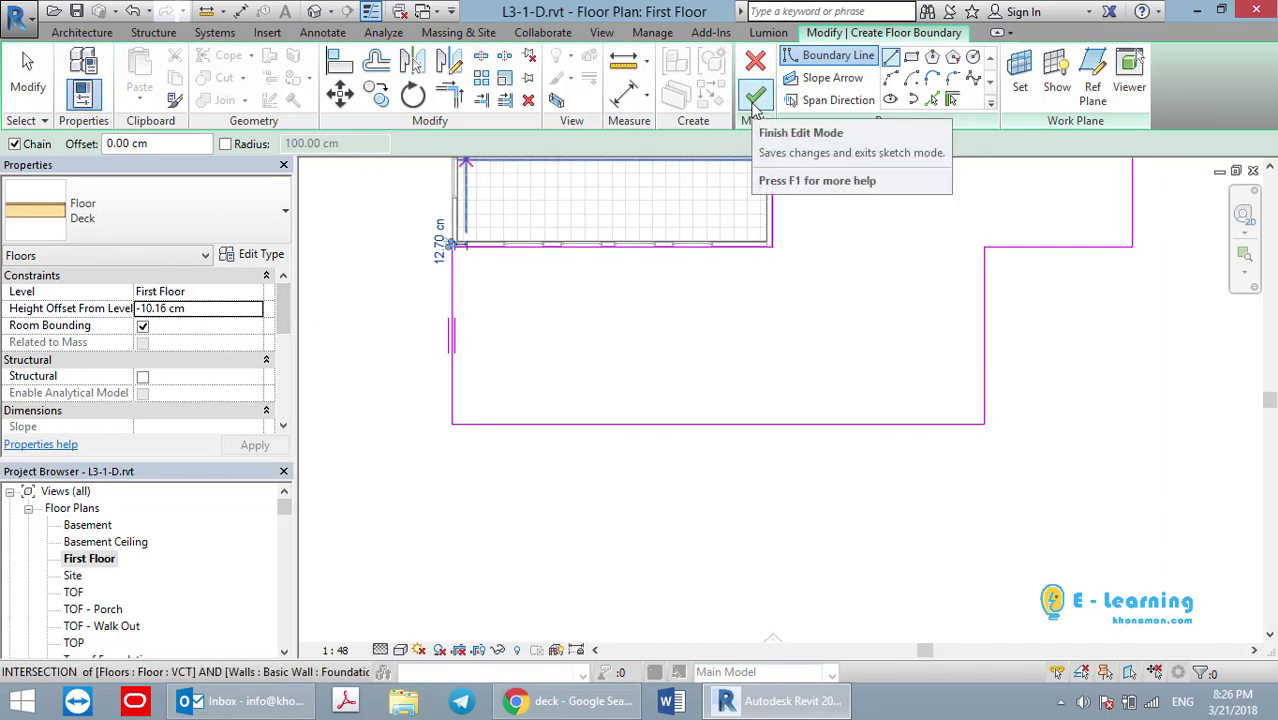
Finish the deck floor, review it in the 3D view, then switch to the TOF - Porch plan
{"action": "left_click", "coordinate": [755, 105]}
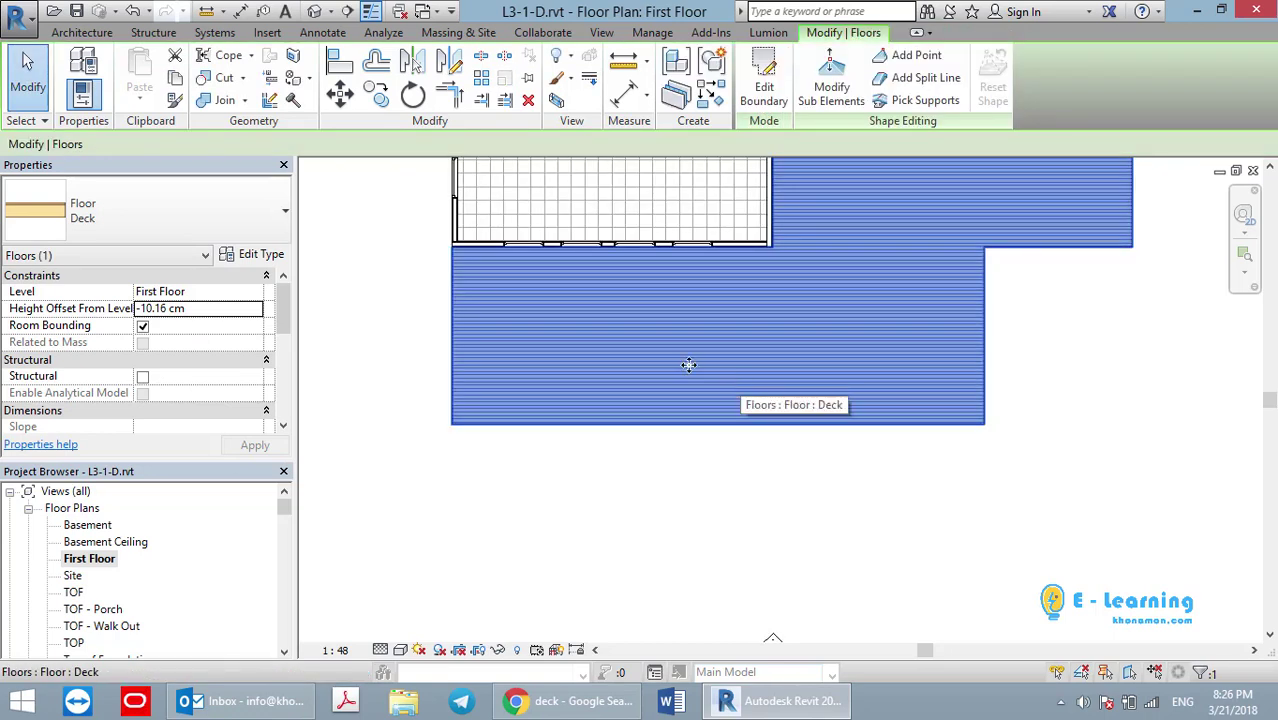
{"action": "left_click", "coordinate": [371, 329]}
{"action": "left_click", "coordinate": [315, 12]}
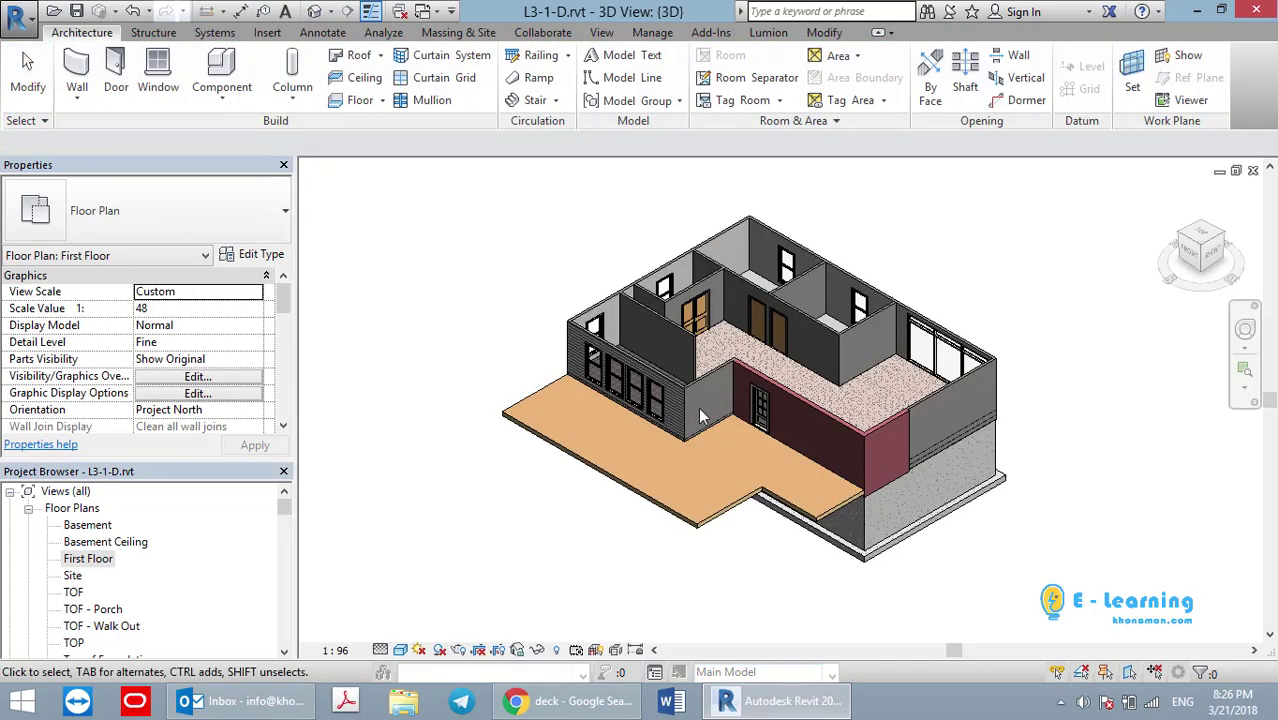
{"action": "scroll", "coordinate": [705, 483], "scroll_direction": "up", "scroll_amount": 3}
{"action": "scroll", "coordinate": [771, 418], "scroll_direction": "up", "scroll_amount": 2}
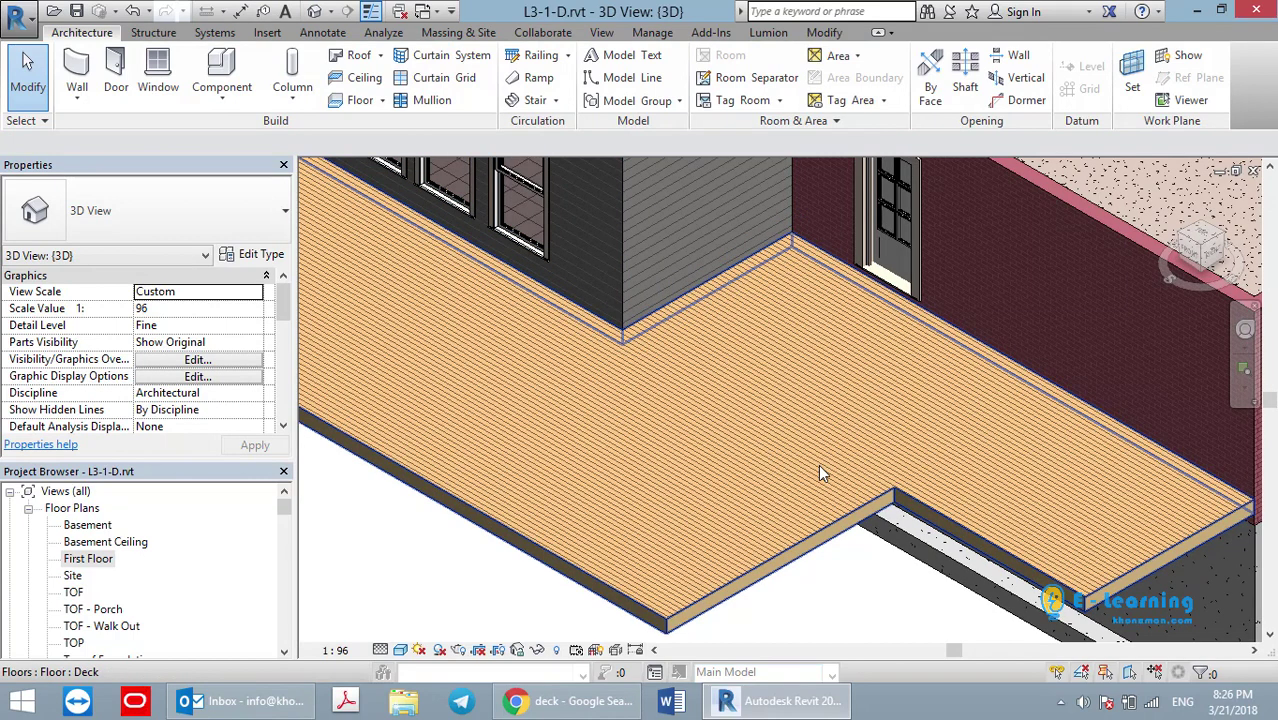
{"action": "left_click", "coordinate": [1025, 528]}
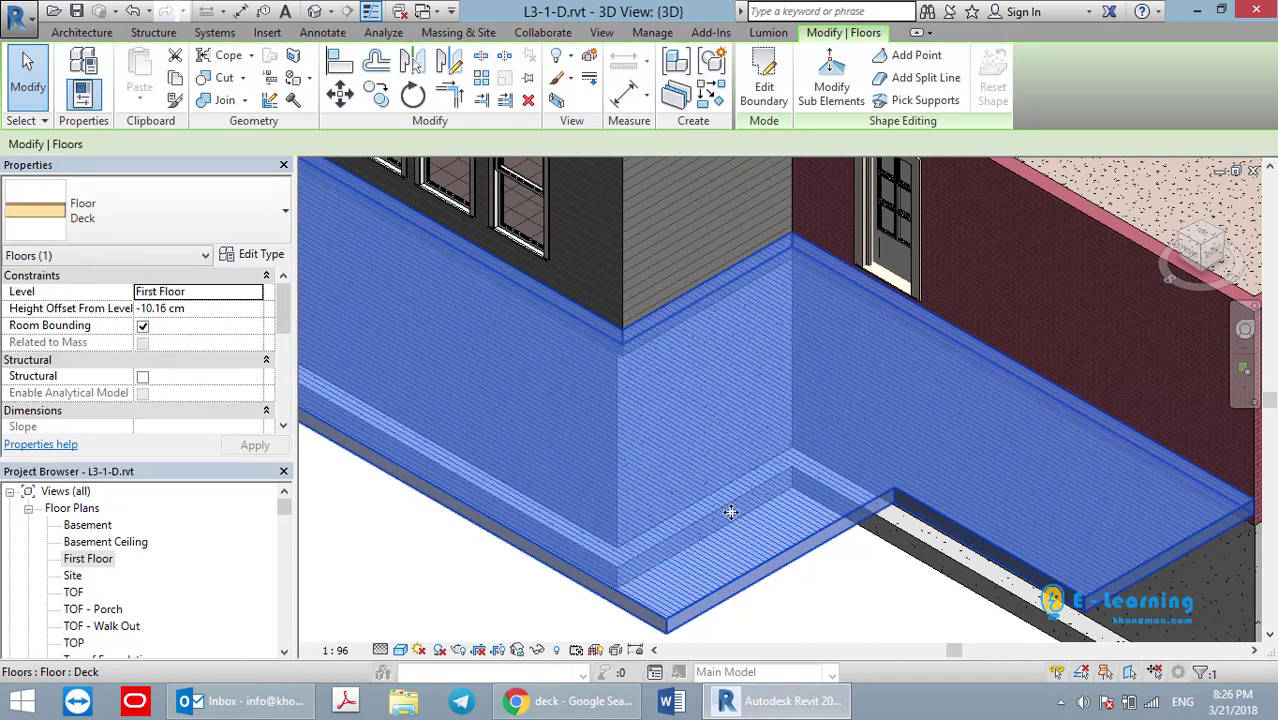
{"action": "left_click", "coordinate": [500, 612]}
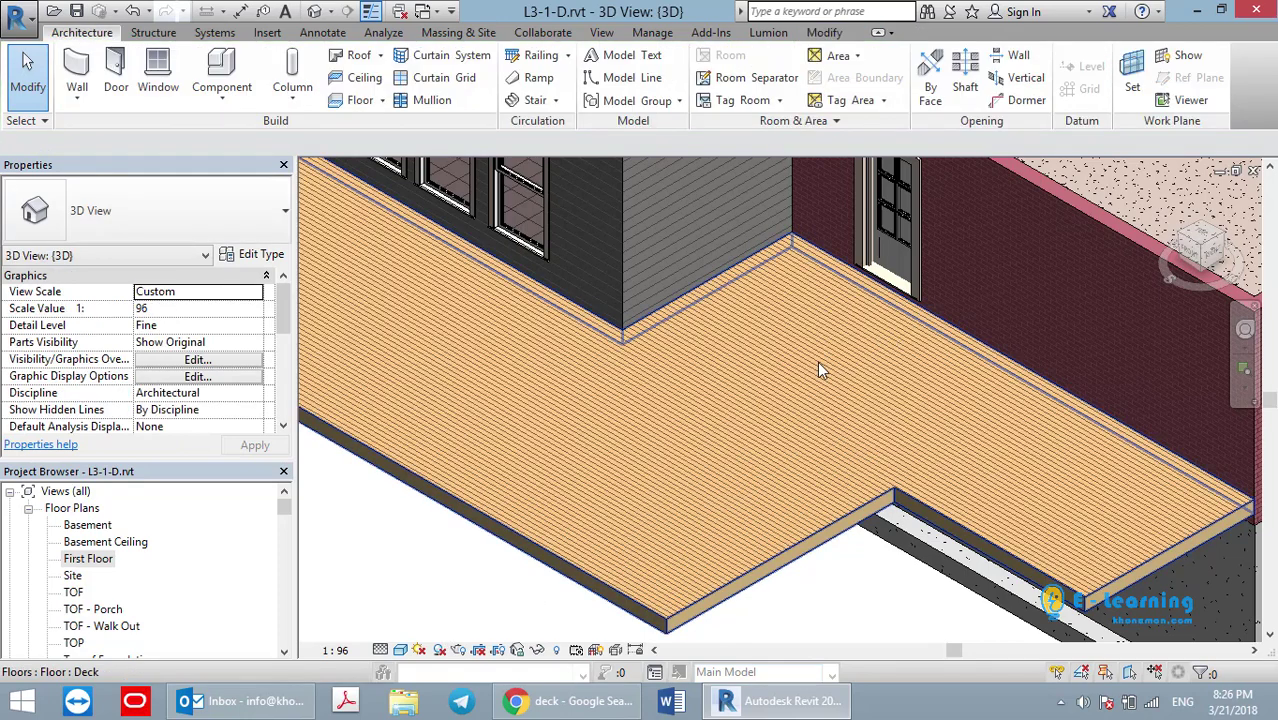
{"action": "scroll", "coordinate": [817, 361], "scroll_direction": "down", "scroll_amount": 2}
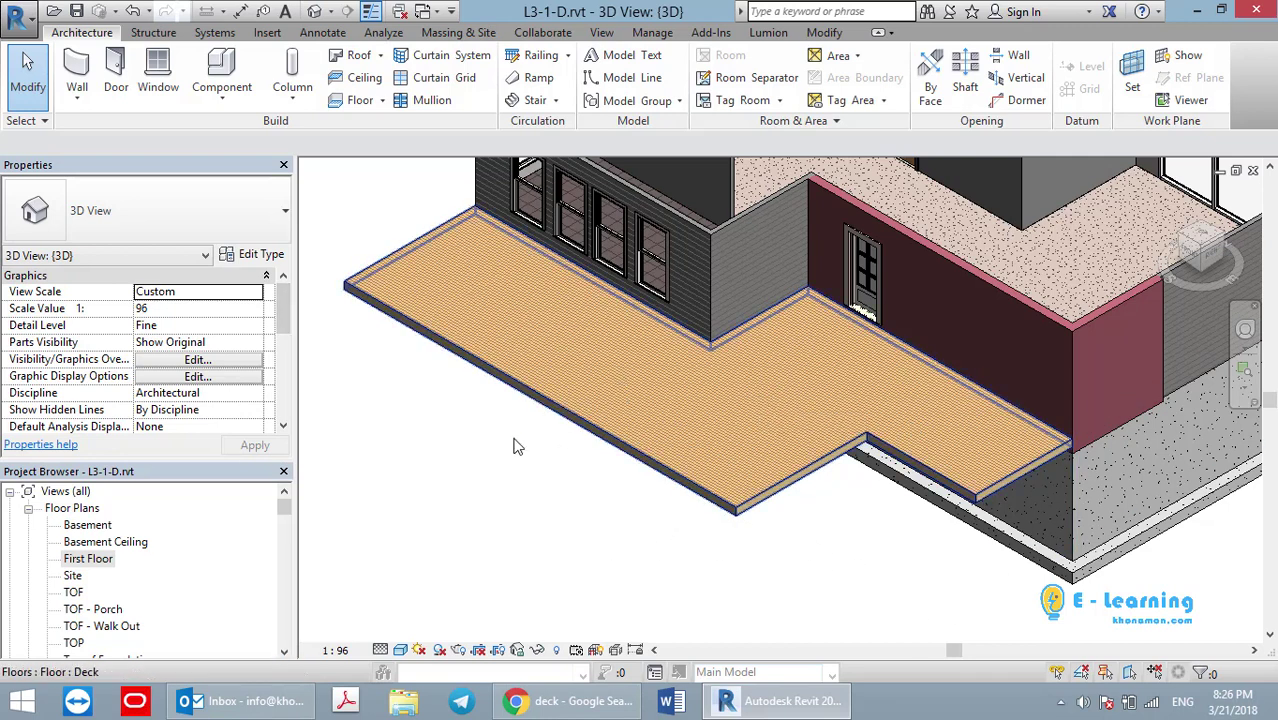
{"action": "double_click", "coordinate": [89, 610]}
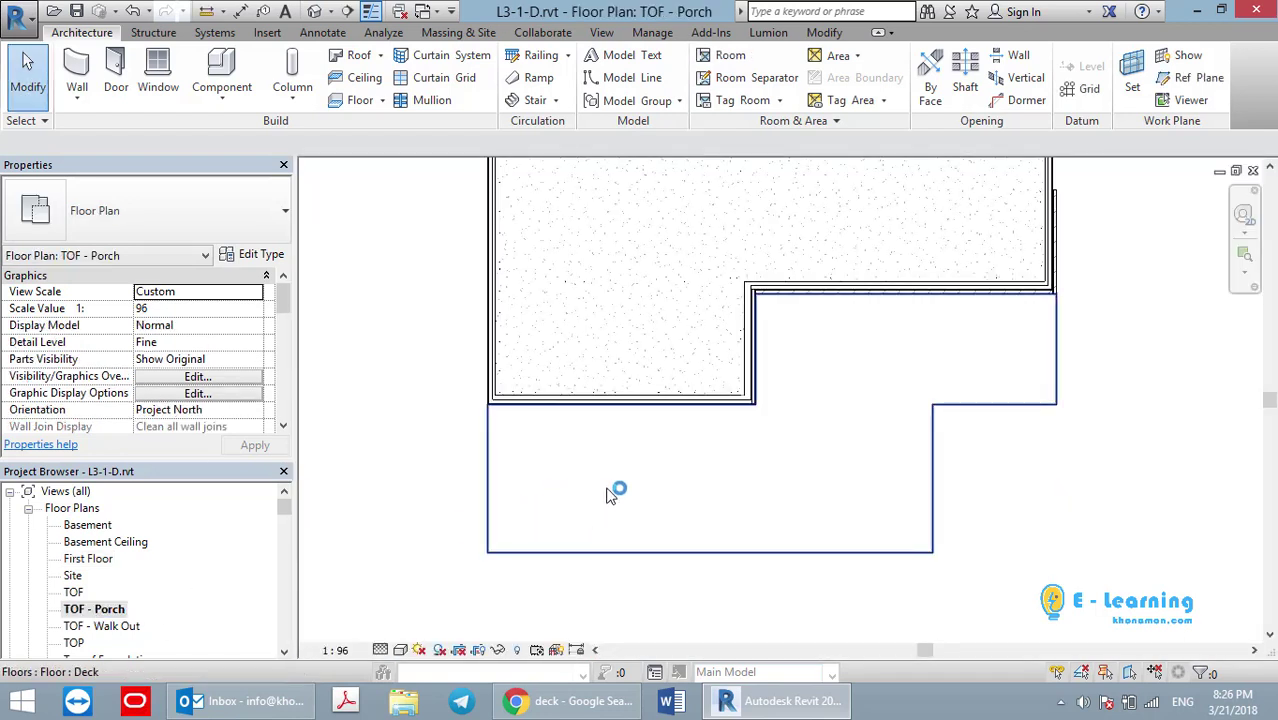
Set up a Basic Wall: Foundation wall with its top constraint at Top of Foundation
{"action": "left_click", "coordinate": [380, 650]}
{"action": "left_click", "coordinate": [385, 630]}
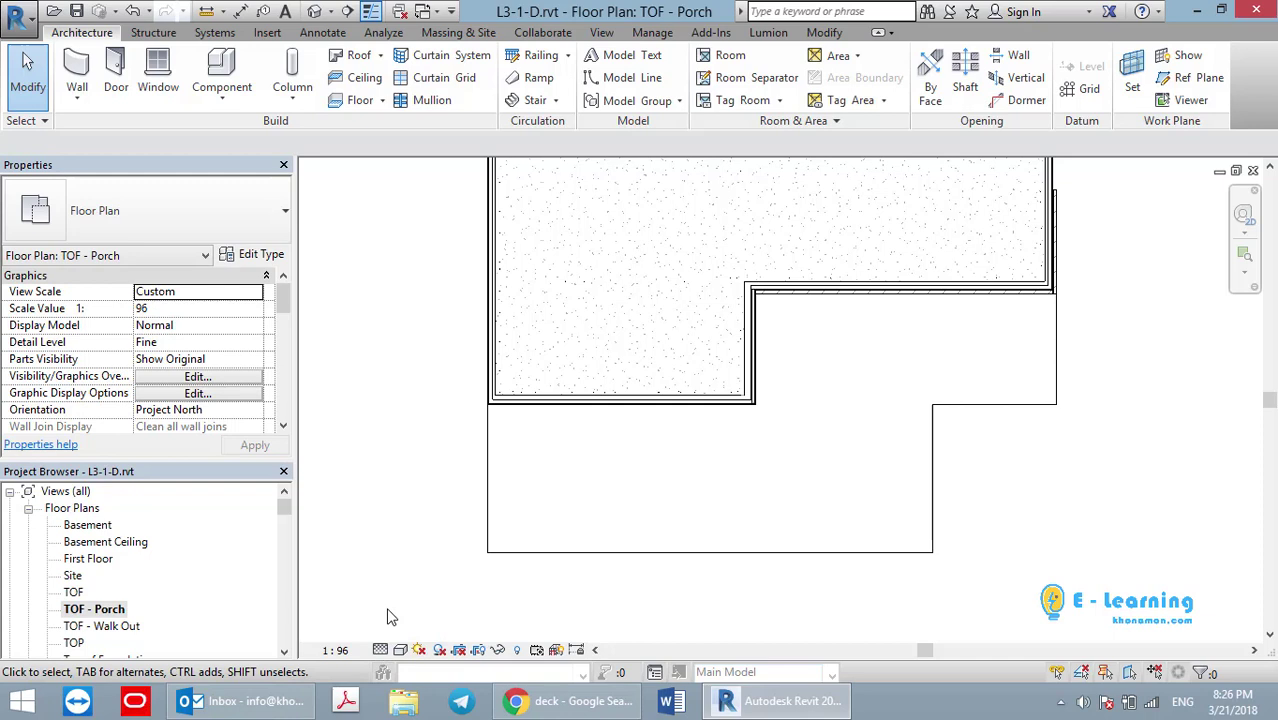
{"action": "left_click", "coordinate": [77, 75]}
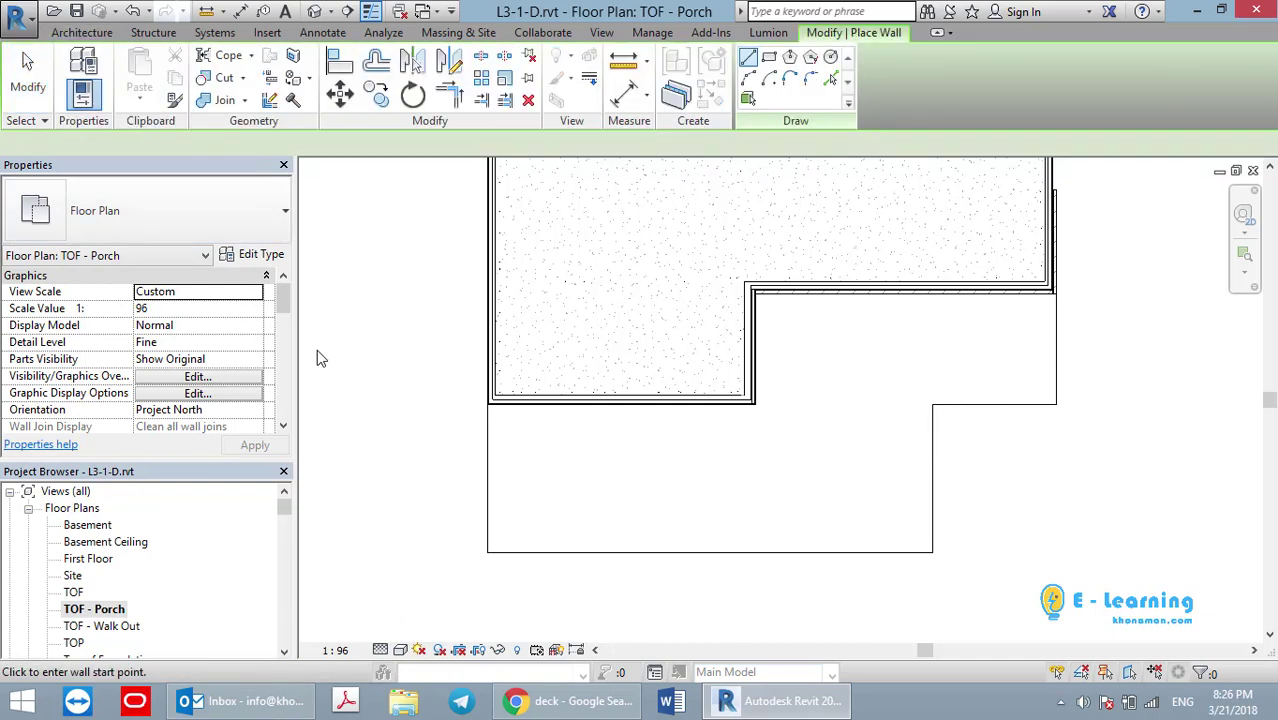
{"action": "left_click", "coordinate": [200, 222]}
{"action": "left_click_drag", "start_coordinate": [290, 337], "coordinate": [278, 330]}
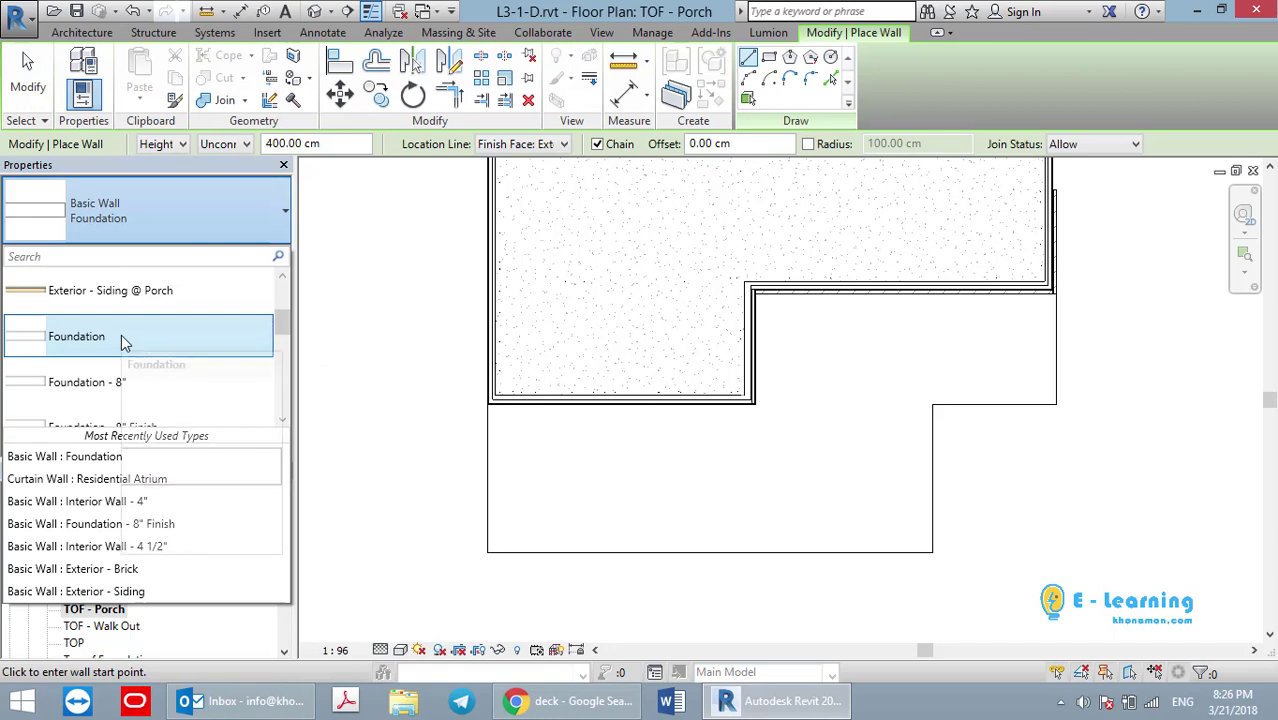
{"action": "left_click", "coordinate": [121, 340]}
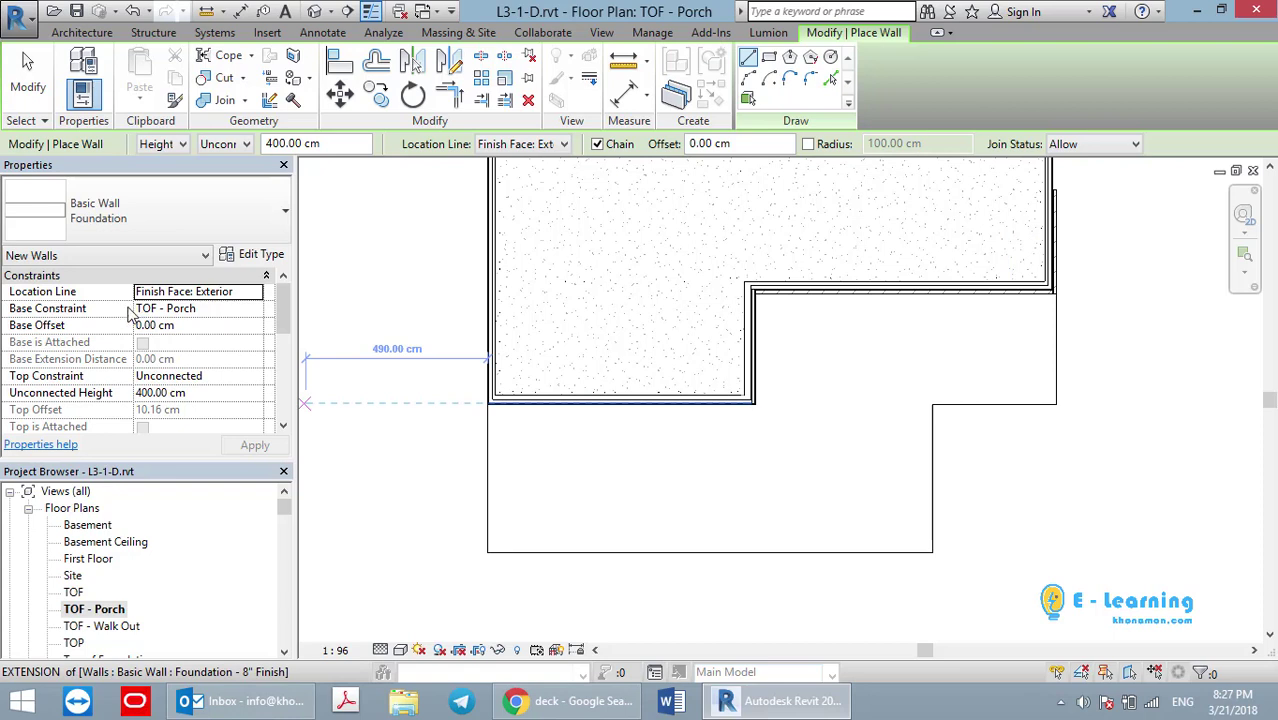
{"action": "left_click", "coordinate": [238, 310]}
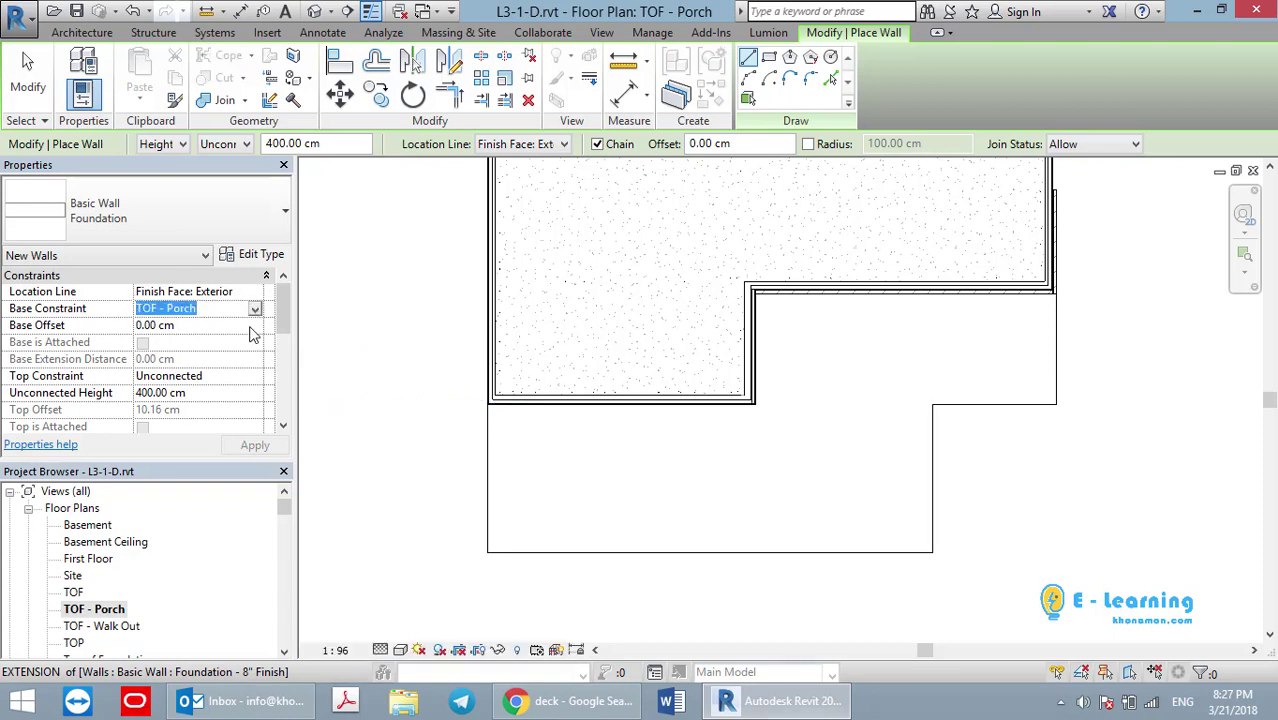
{"action": "left_click", "coordinate": [250, 377]}
{"action": "left_click", "coordinate": [255, 376]}
{"action": "scroll", "coordinate": [297, 432], "scroll_direction": "down", "scroll_amount": 1}
{"action": "left_click", "coordinate": [230, 435]}
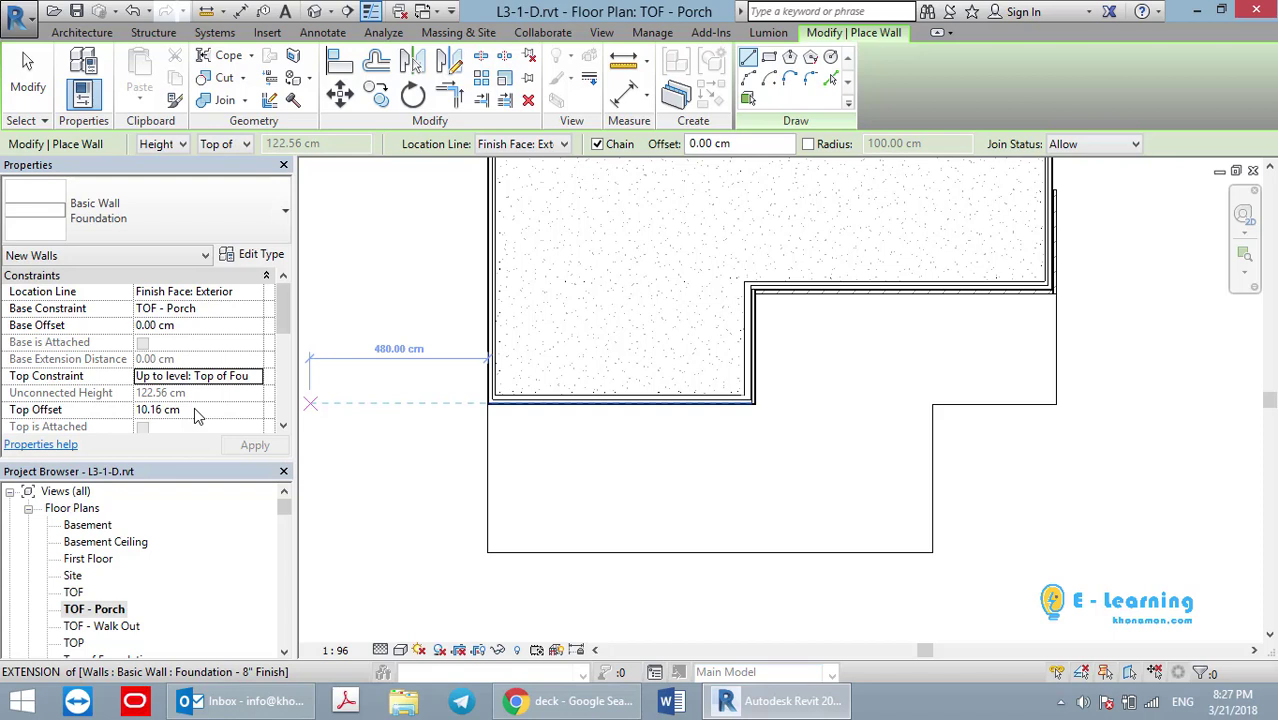
Chain-draw foundation walls along the deck's left, bottom and stepped right edges
{"action": "scroll", "coordinate": [490, 400], "scroll_direction": "up", "scroll_amount": 3}
{"action": "scroll", "coordinate": [494, 294], "scroll_direction": "up", "scroll_amount": 2}
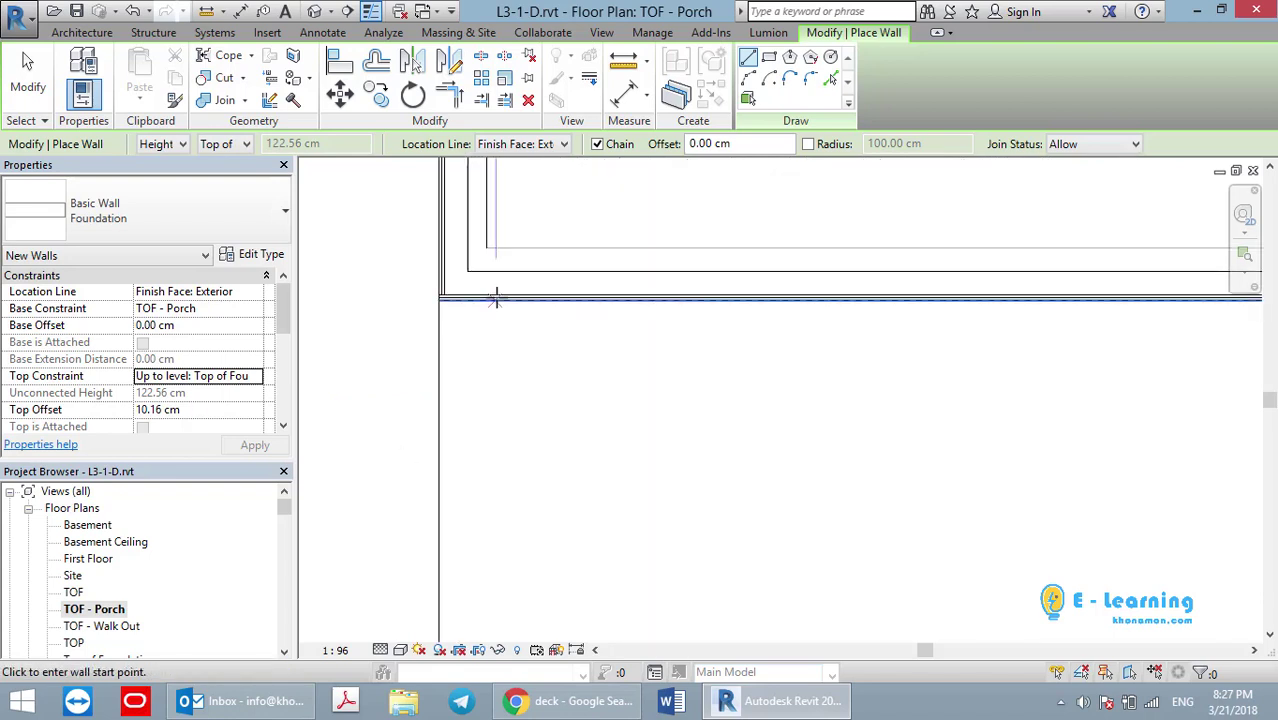
{"action": "scroll", "coordinate": [489, 300], "scroll_direction": "up", "scroll_amount": 2}
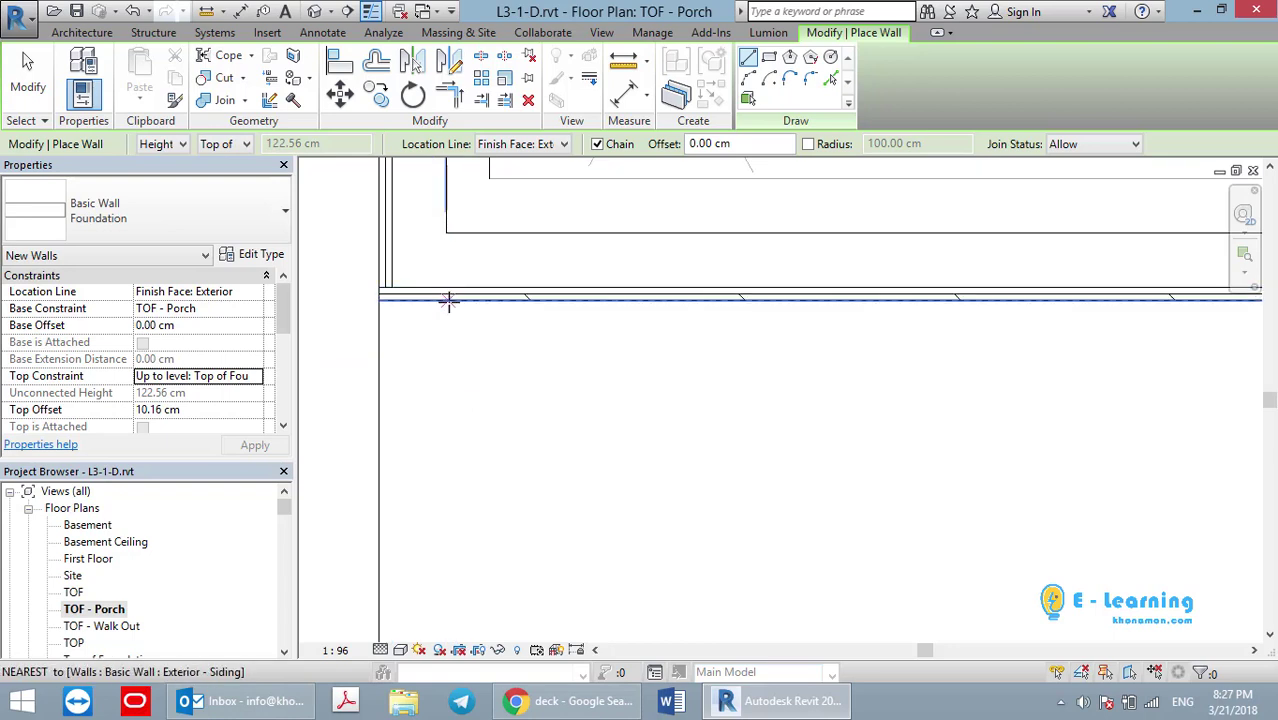
{"action": "left_click", "coordinate": [448, 300]}
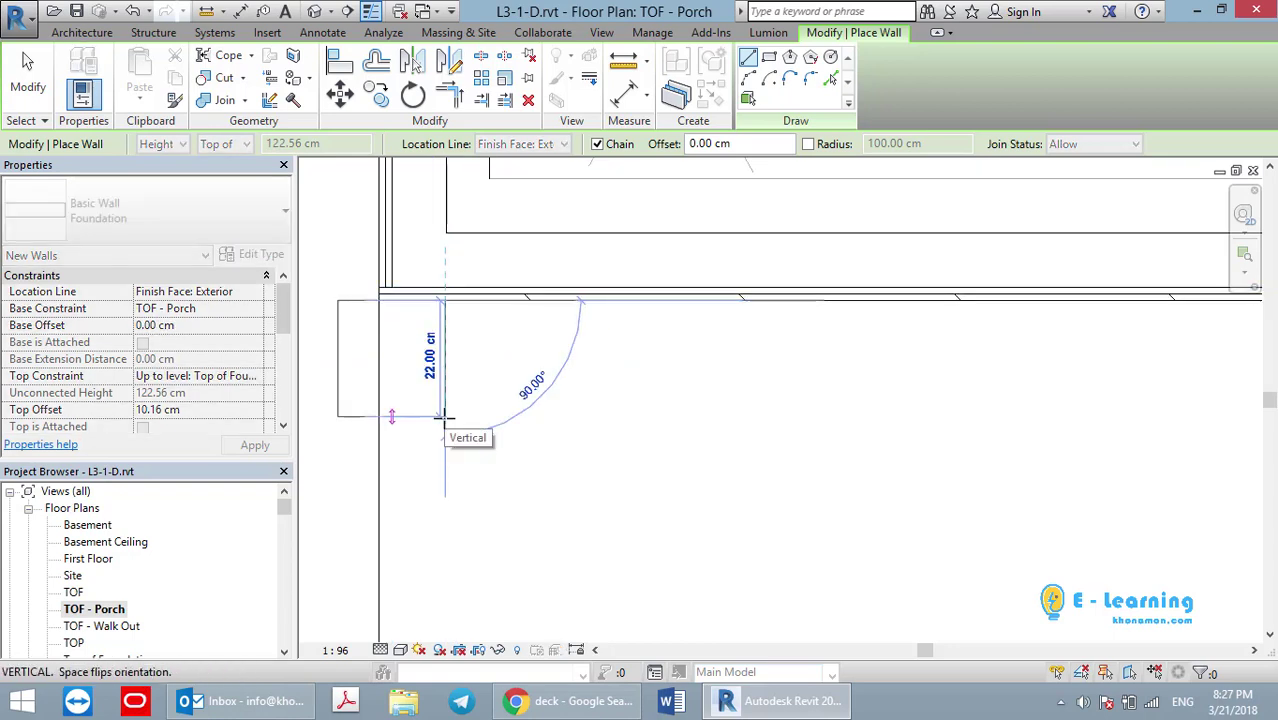
{"action": "scroll", "coordinate": [488, 433], "scroll_direction": "down", "scroll_amount": 2}
{"action": "scroll", "coordinate": [486, 500], "scroll_direction": "down", "scroll_amount": 2}
{"action": "scroll", "coordinate": [500, 500], "scroll_direction": "down", "scroll_amount": 2}
{"action": "scroll", "coordinate": [475, 360], "scroll_direction": "down", "scroll_amount": 1}
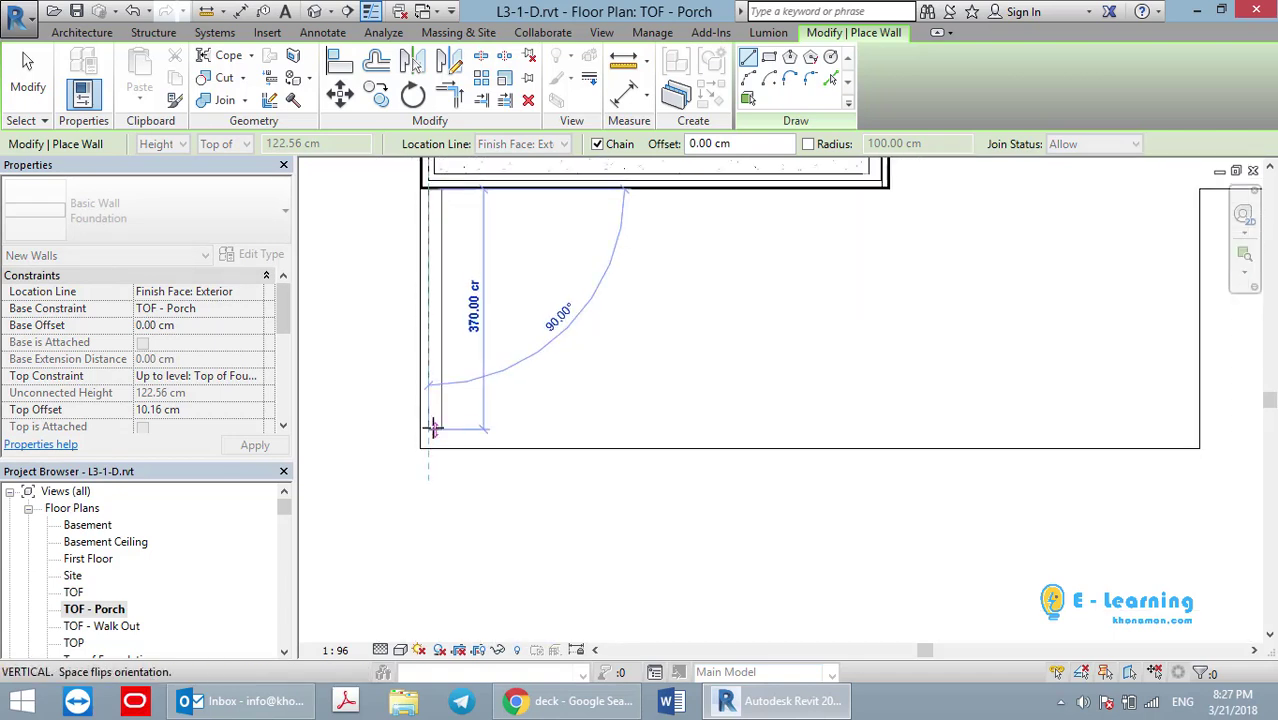
{"action": "left_click", "coordinate": [433, 428]}
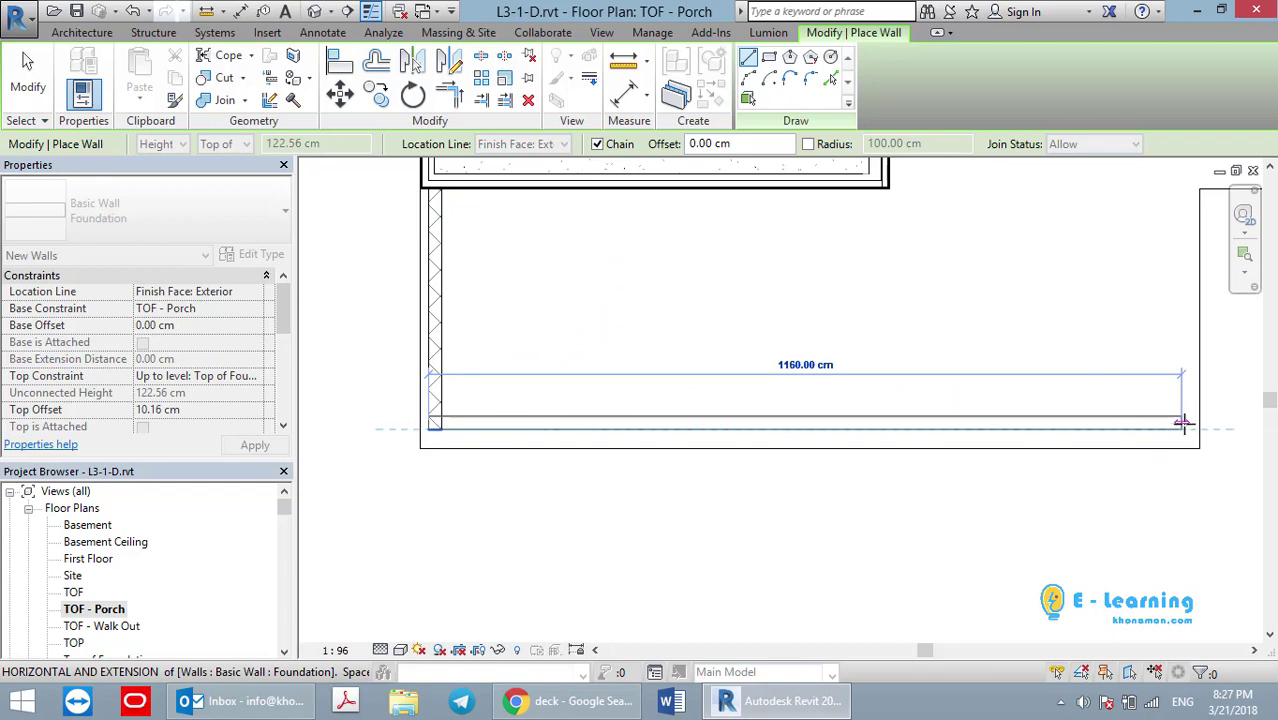
{"action": "left_click", "coordinate": [1187, 423]}
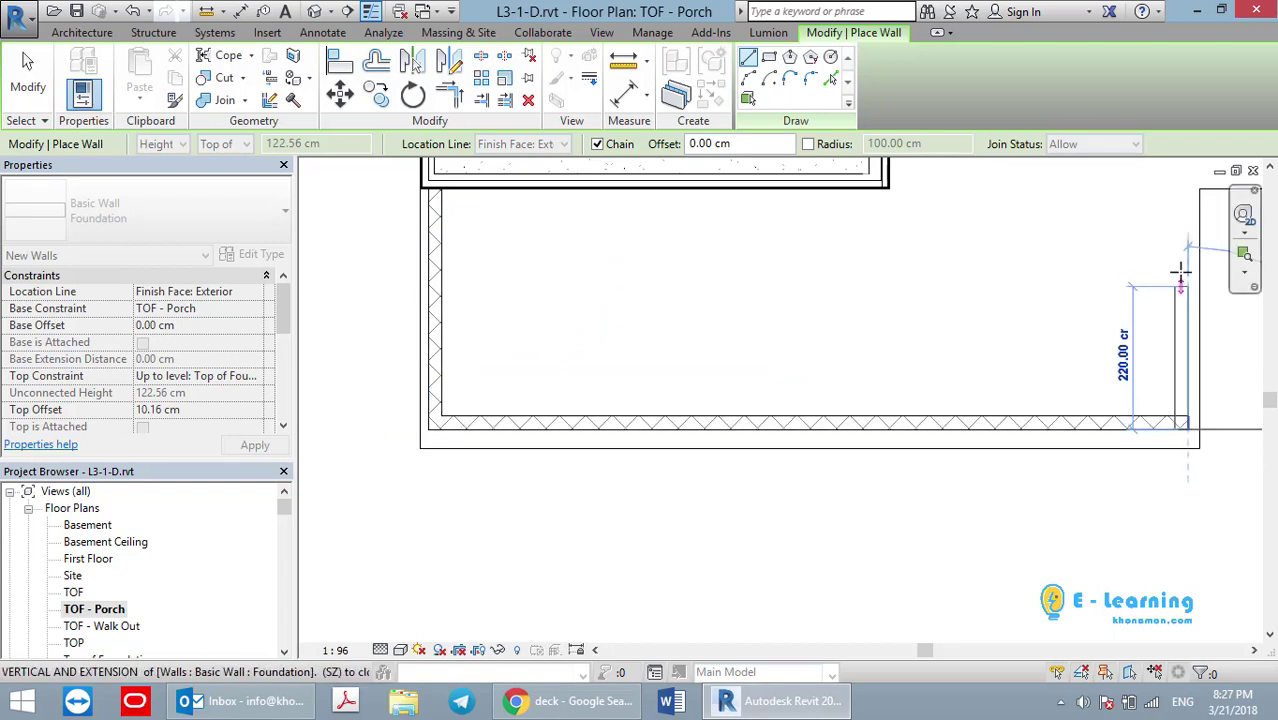
{"action": "mouse_move", "coordinate": [1152, 277]}
{"action": "middle_mouse_down"}
{"action": "mouse_move", "coordinate": [898, 493]}
{"action": "mouse_move", "coordinate": [878, 451]}
{"action": "middle_mouse_up"}
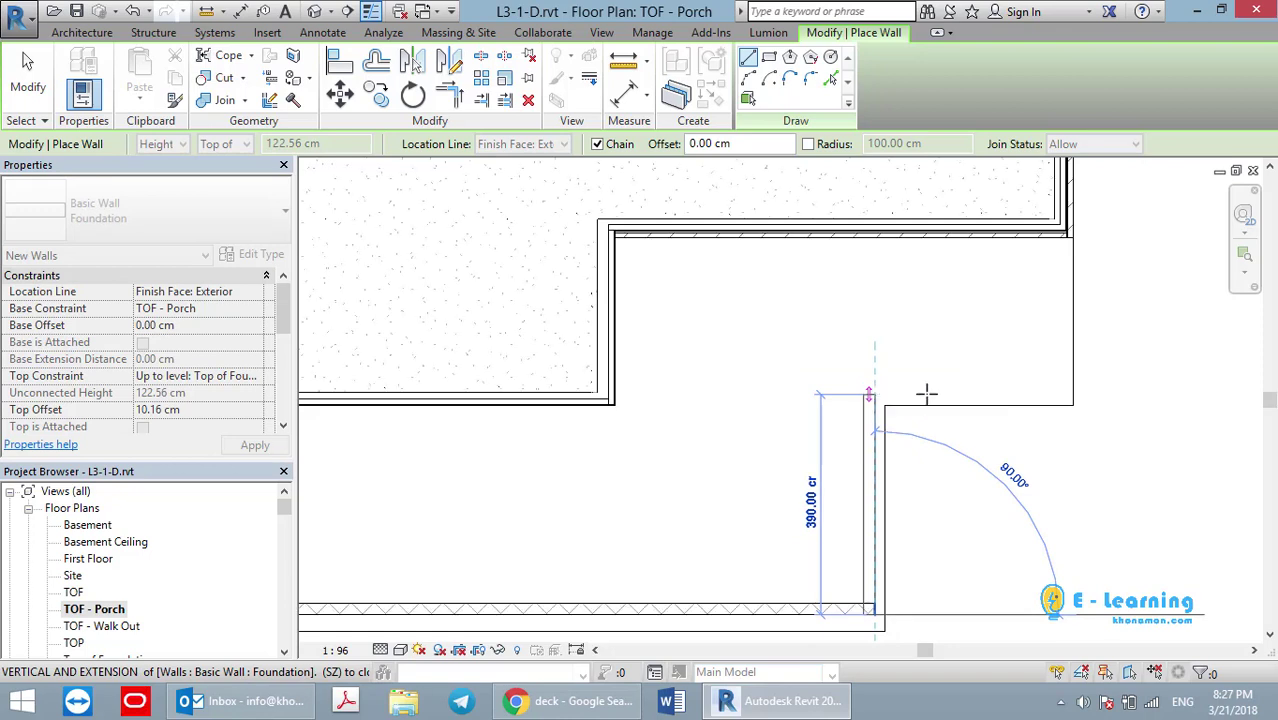
{"action": "left_click", "coordinate": [926, 393]}
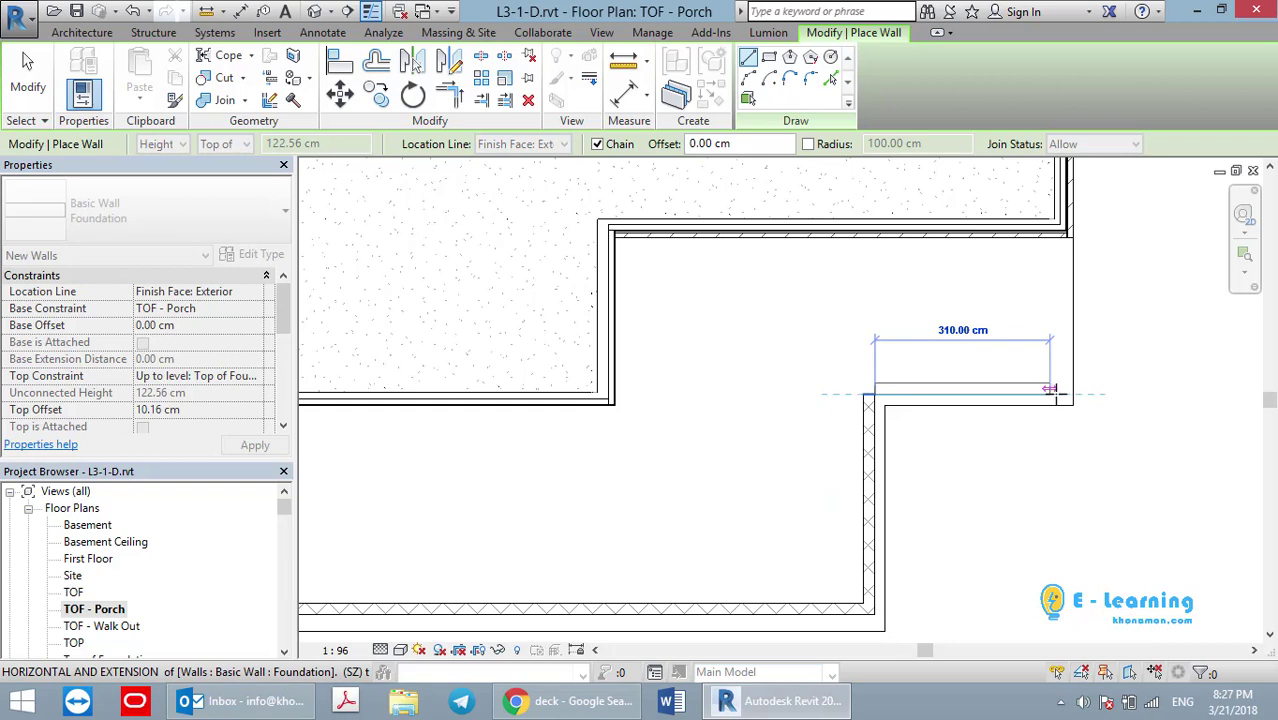
{"action": "left_click", "coordinate": [1052, 257]}
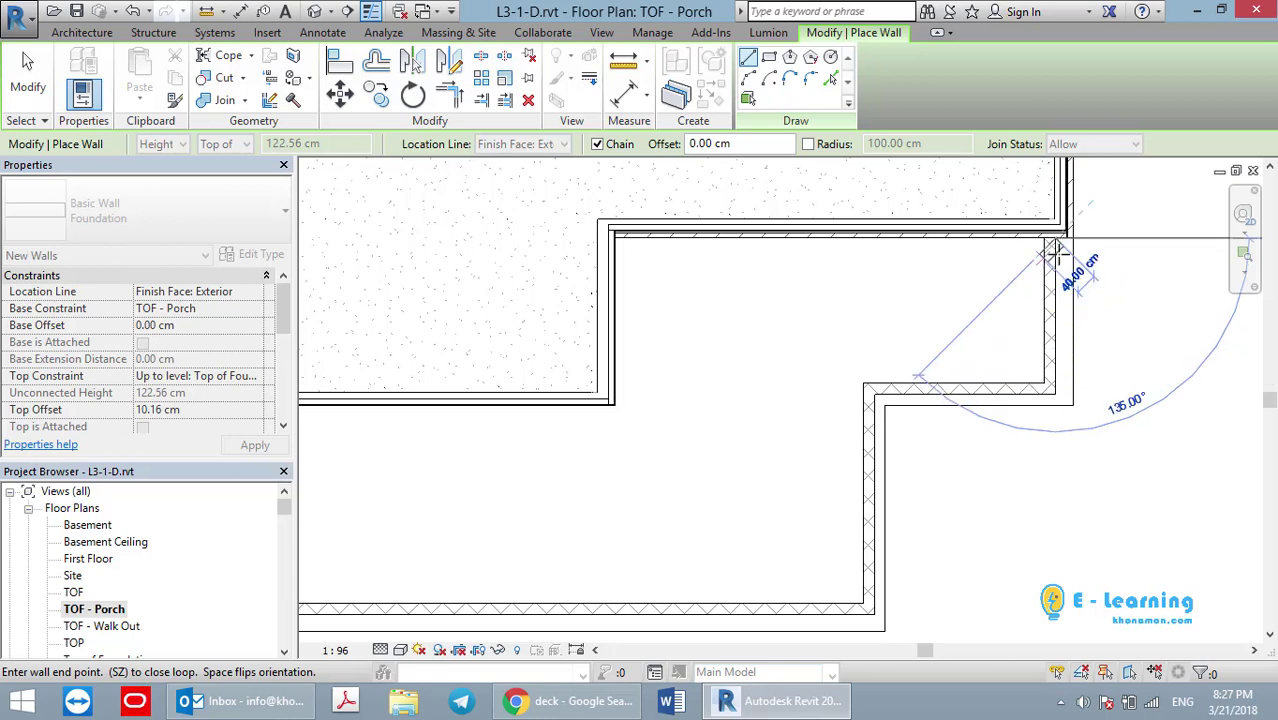
{"action": "key", "text": "Escape"}
{"action": "key", "text": "Escape"}
{"action": "scroll", "coordinate": [818, 412], "scroll_direction": "down", "scroll_amount": 2}
{"action": "middle_click_drag", "start_coordinate": [699, 480], "coordinate": [725, 427]}
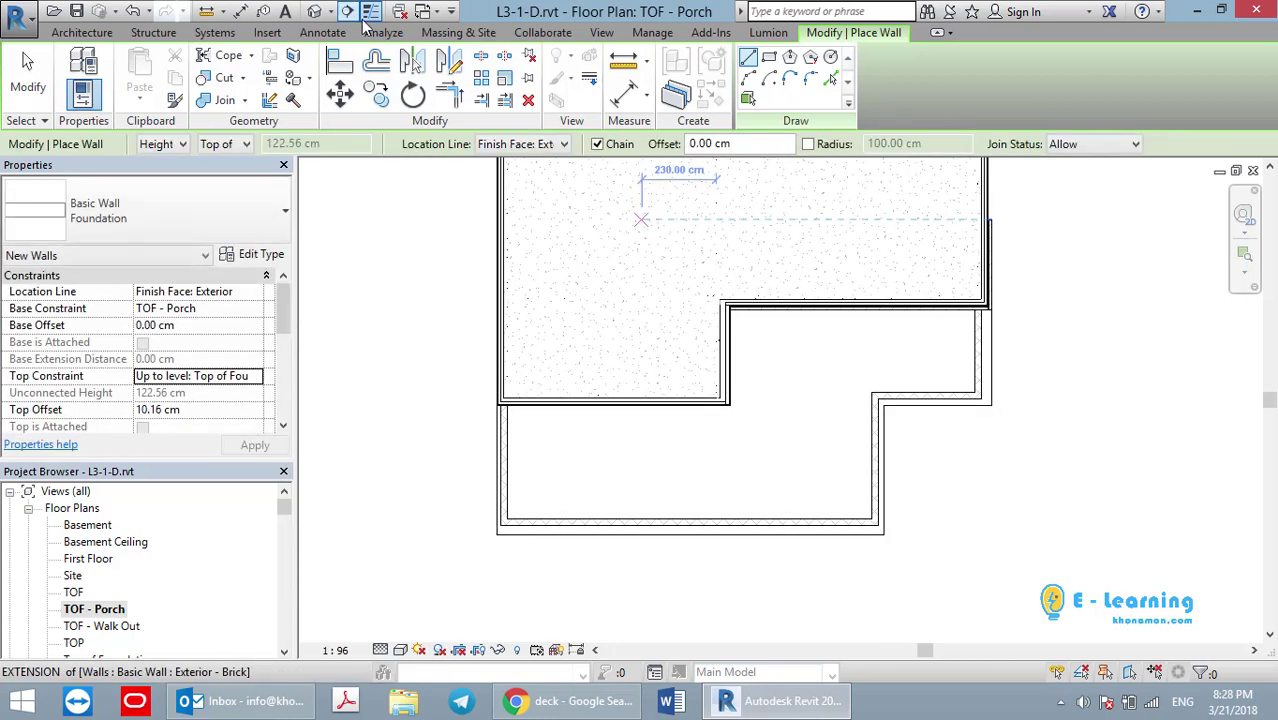
In the 3D view, end the wall command and check a new foundation wall under the deck
{"action": "left_click", "coordinate": [315, 14]}
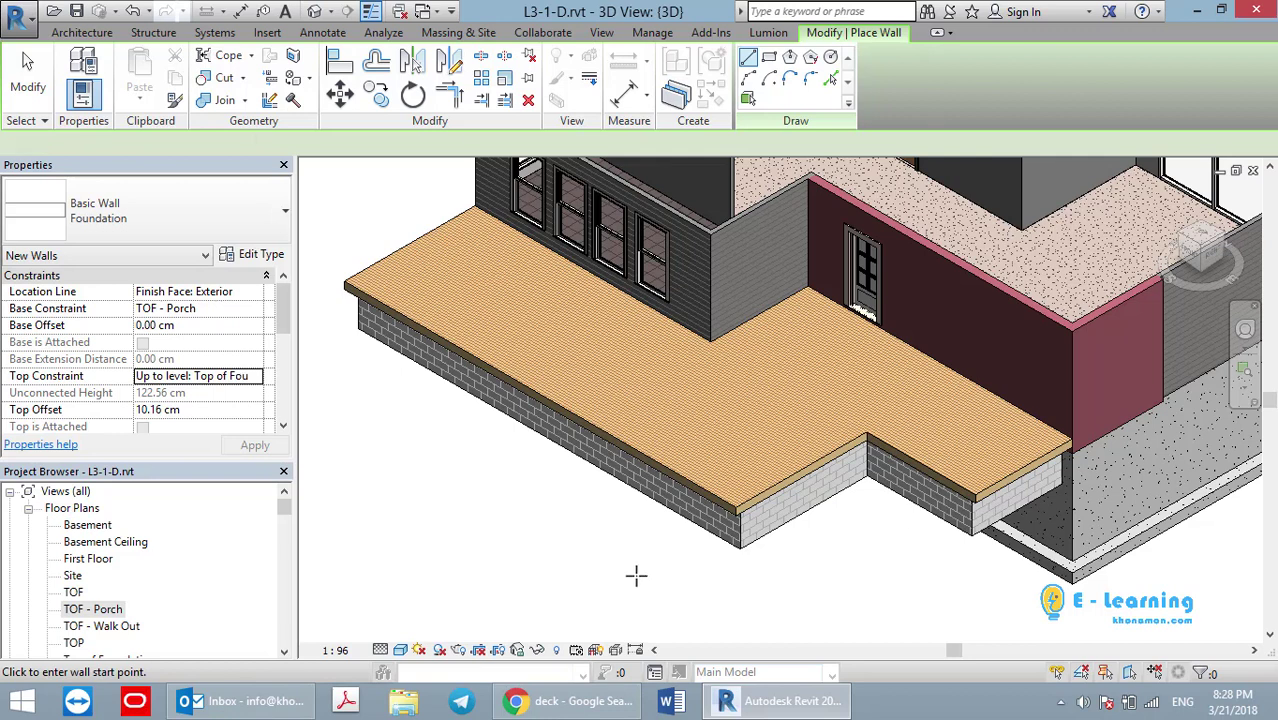
{"action": "key", "text": "Escape"}
{"action": "key", "text": "Escape"}
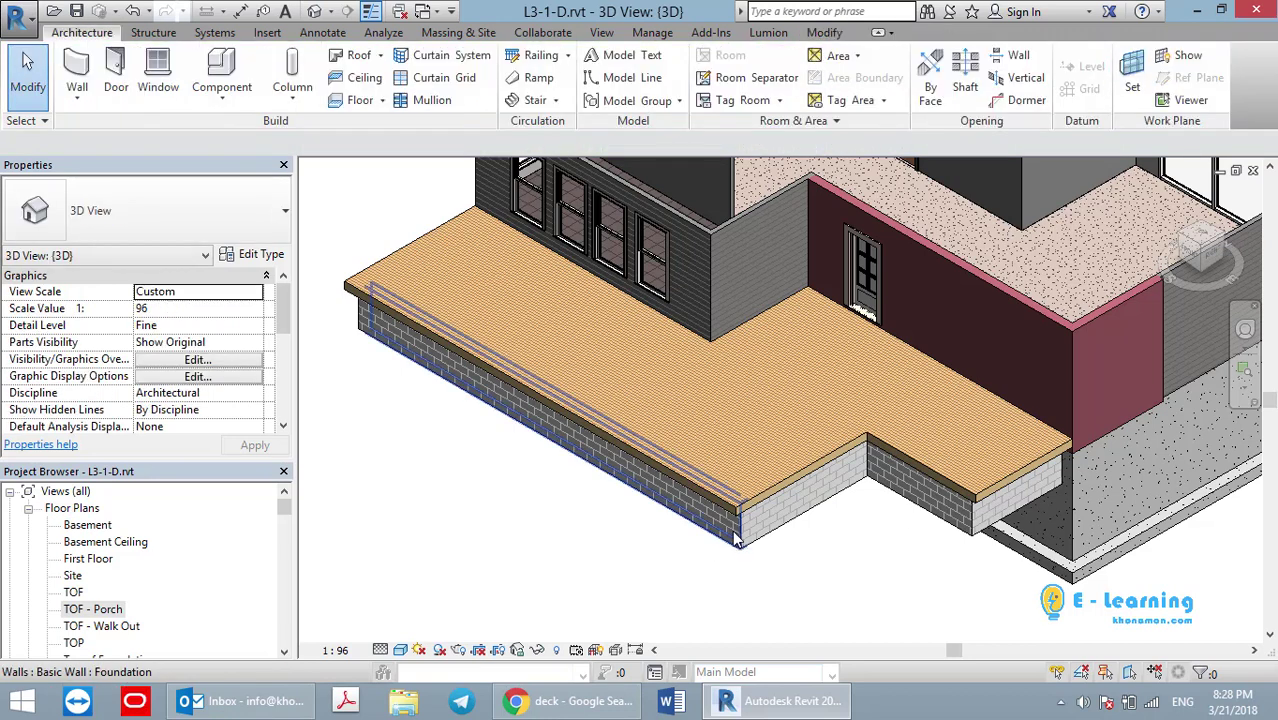
{"action": "left_click", "coordinate": [736, 540]}
{"action": "left_click", "coordinate": [896, 524]}
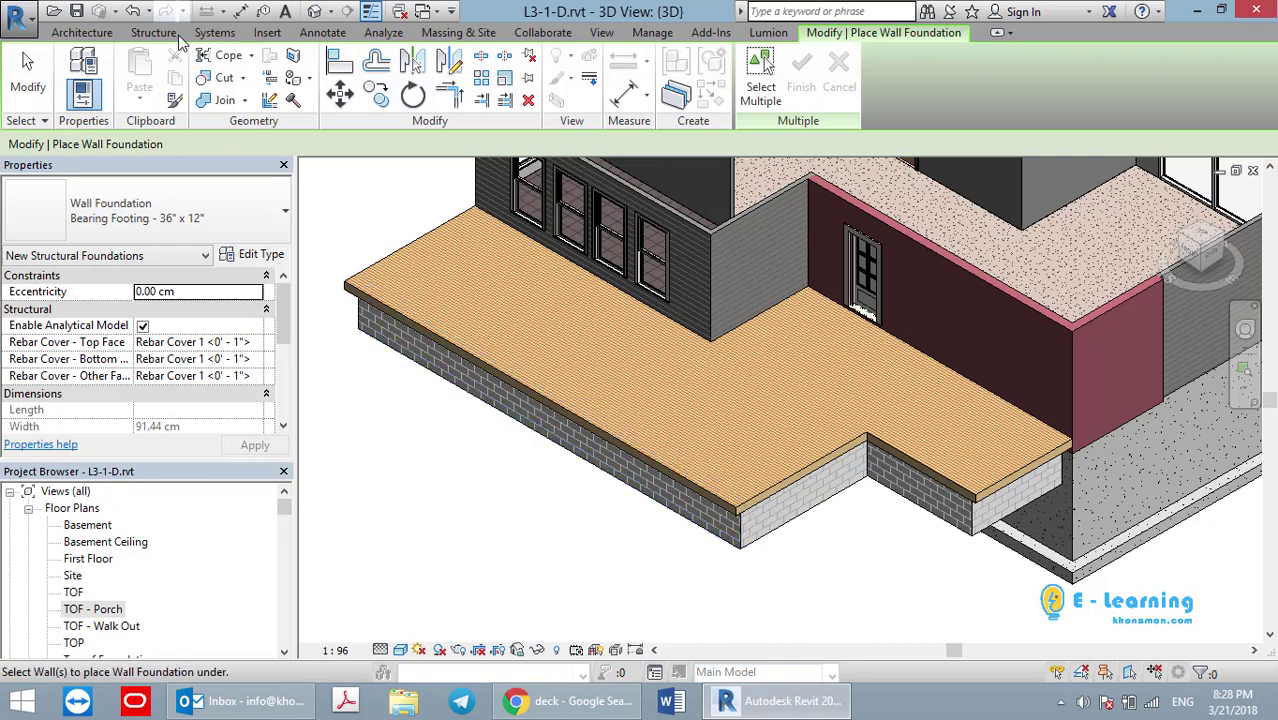
Place Bearing Footing - 36" x 12" wall foundations under three porch foundation walls
{"action": "left_click", "coordinate": [148, 33]}
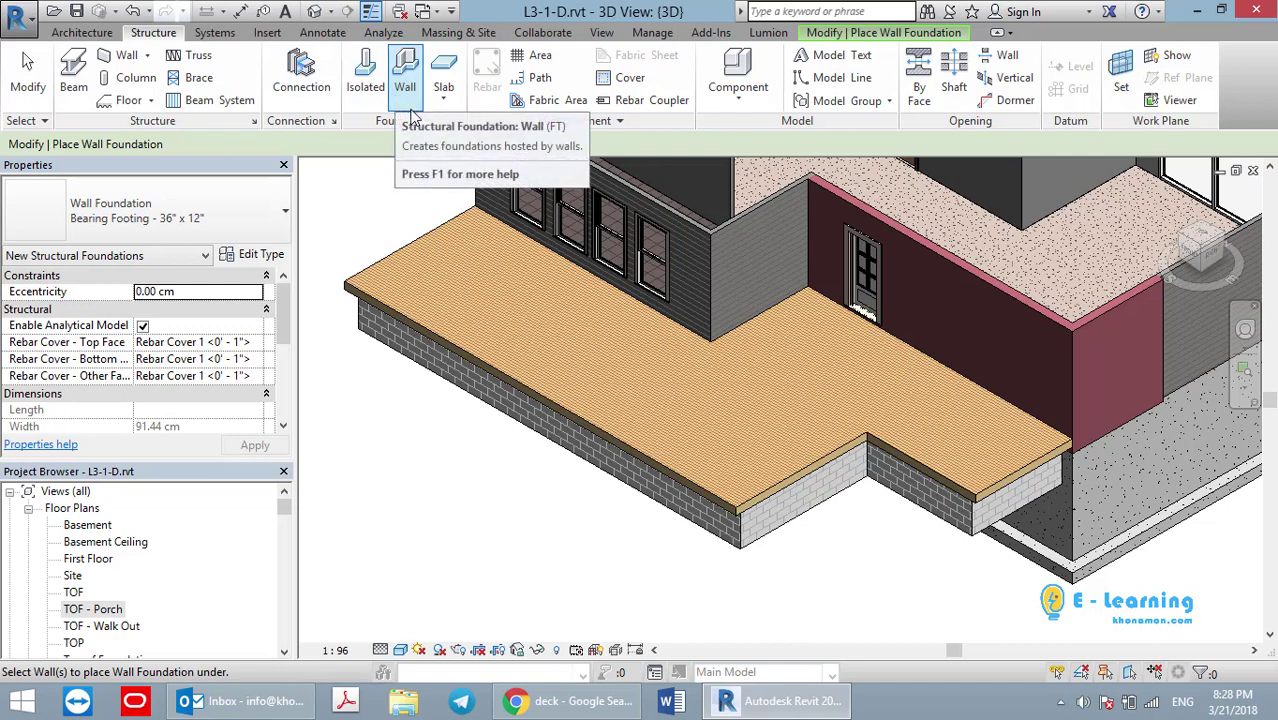
{"action": "mouse_move", "coordinate": [800, 490]}
{"action": "middle_mouse_down", "text": "shift"}
{"action": "mouse_move", "coordinate": [737, 315]}
{"action": "mouse_move", "coordinate": [765, 246]}
{"action": "mouse_move", "coordinate": [824, 408]}
{"action": "middle_mouse_up", "text": "shift"}
{"action": "scroll", "coordinate": [893, 383], "scroll_direction": "up", "scroll_amount": 3}
{"action": "scroll", "coordinate": [760, 384], "scroll_direction": "up", "scroll_amount": 3}
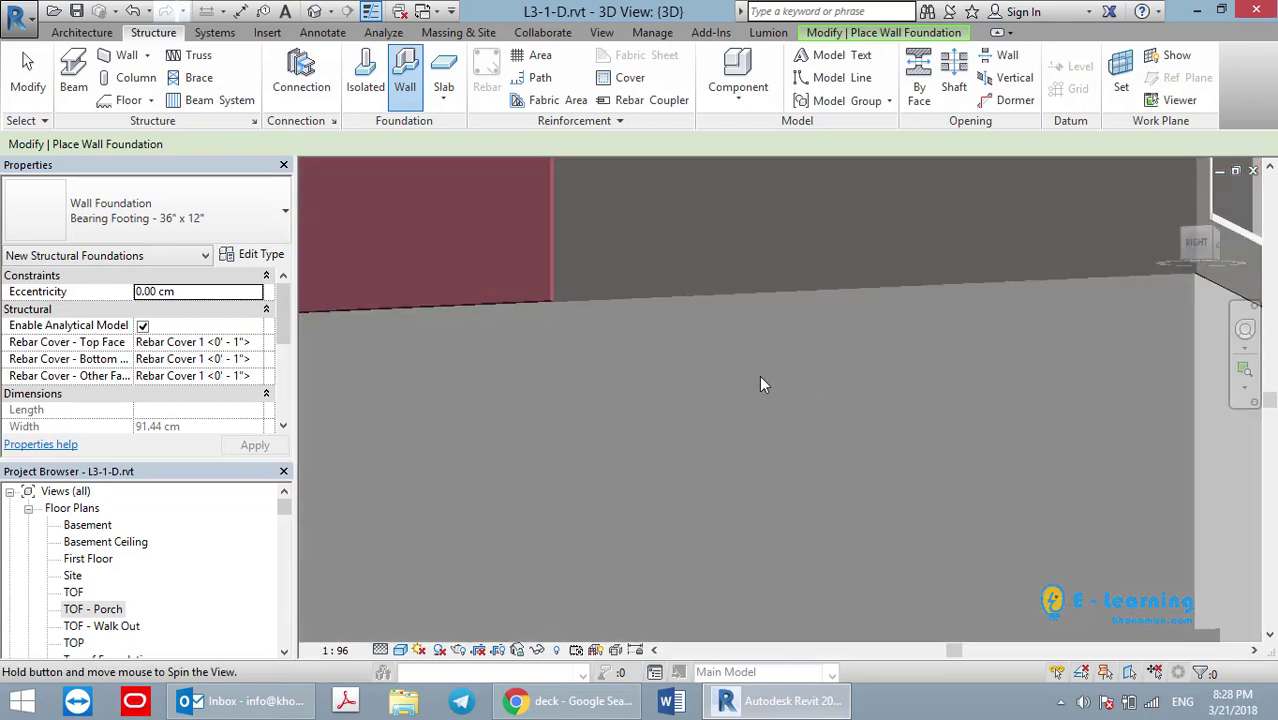
{"action": "scroll", "coordinate": [760, 384], "scroll_direction": "down", "scroll_amount": 5}
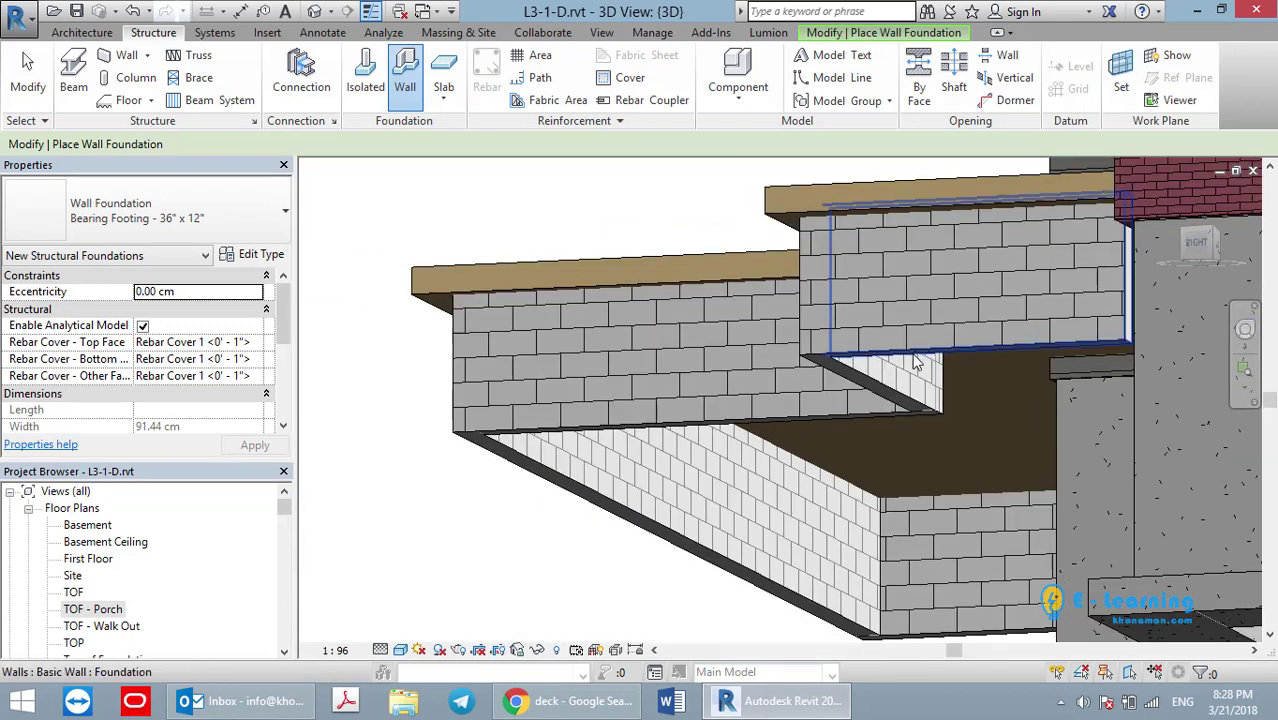
{"action": "left_click", "coordinate": [907, 403]}
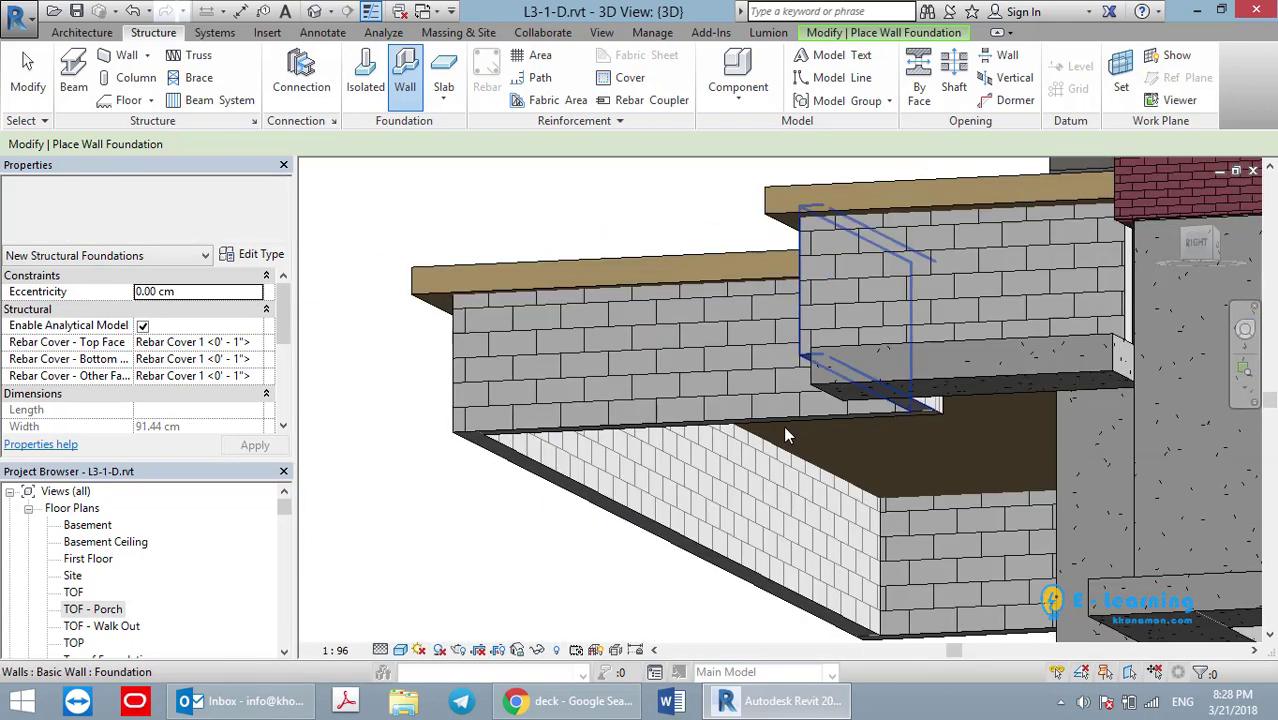
{"action": "left_click", "coordinate": [589, 437]}
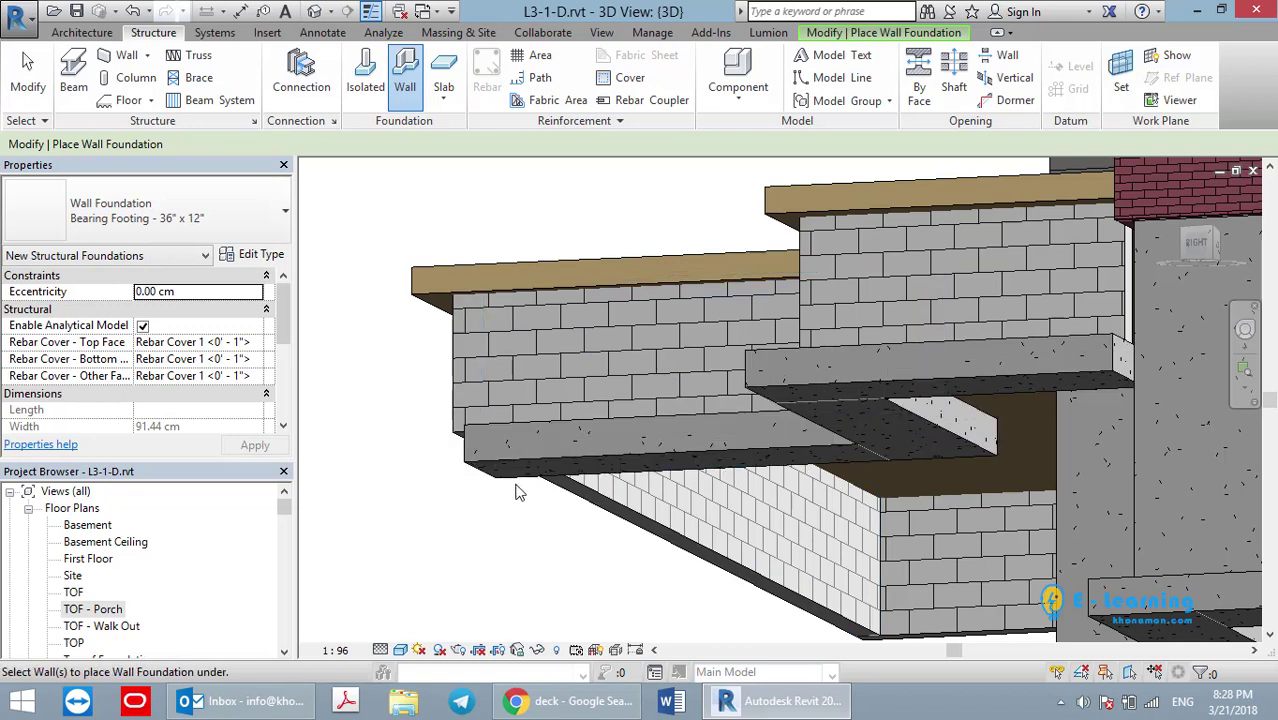
{"action": "left_click", "coordinate": [590, 495]}
Inspect the new footings, then select the short wall's footing to change its type
{"action": "mouse_move", "coordinate": [508, 467]}
{"action": "middle_mouse_down", "text": "shift"}
{"action": "mouse_move", "coordinate": [819, 441]}
{"action": "mouse_move", "coordinate": [750, 460]}
{"action": "mouse_move", "coordinate": [858, 453]}
{"action": "middle_mouse_up", "text": "shift"}
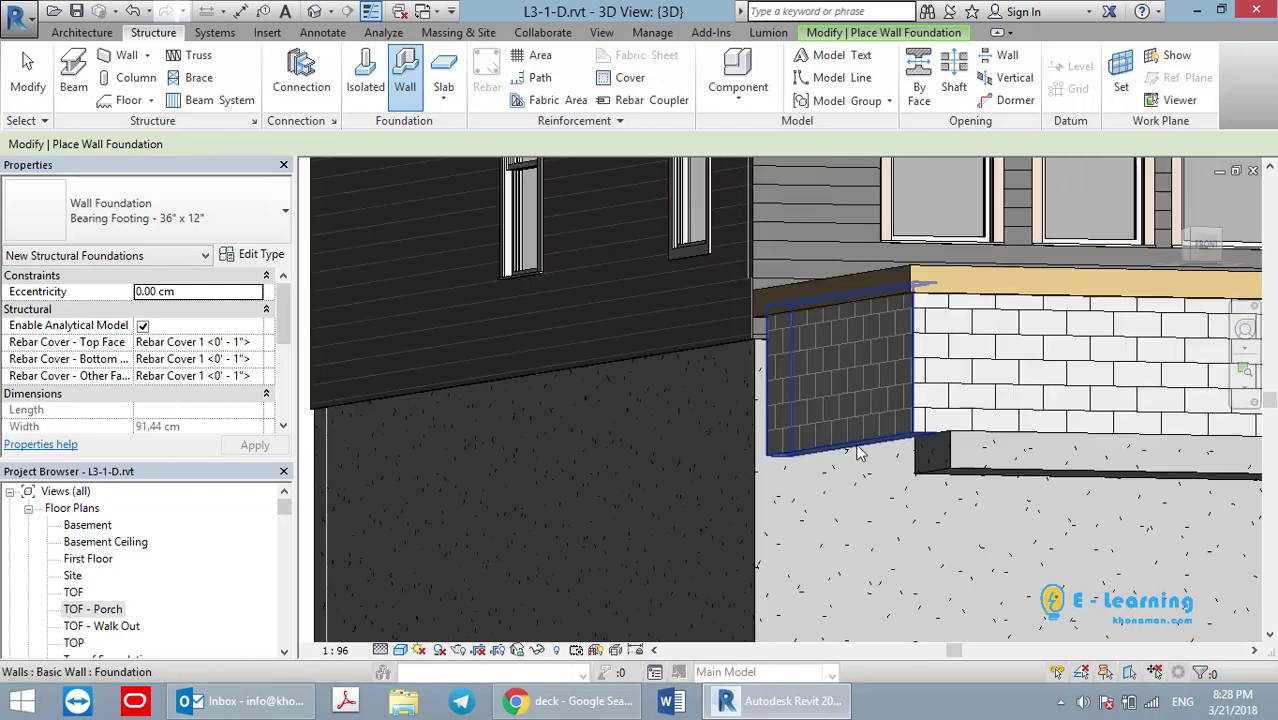
{"action": "scroll", "coordinate": [751, 467], "scroll_direction": "down", "scroll_amount": 10}
{"action": "middle_click_drag", "start_coordinate": [751, 467], "coordinate": [720, 522], "text": "shift"}
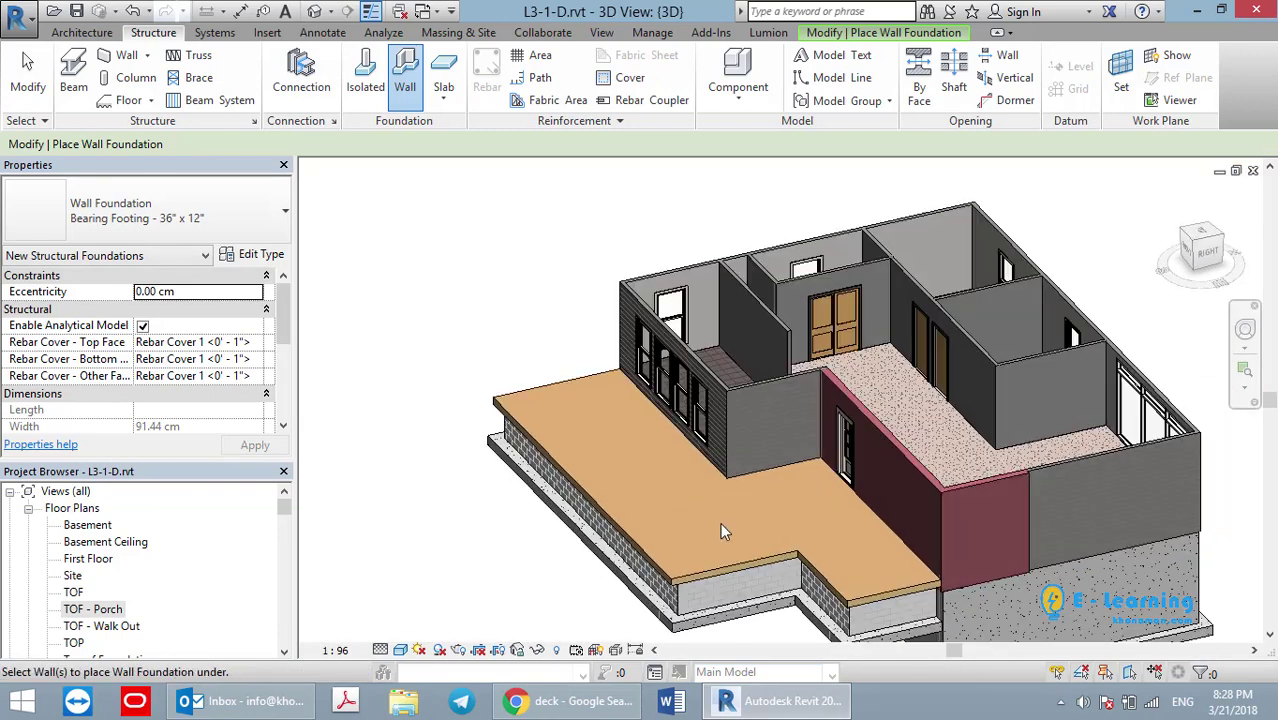
{"action": "scroll", "coordinate": [741, 446], "scroll_direction": "up", "scroll_amount": 5}
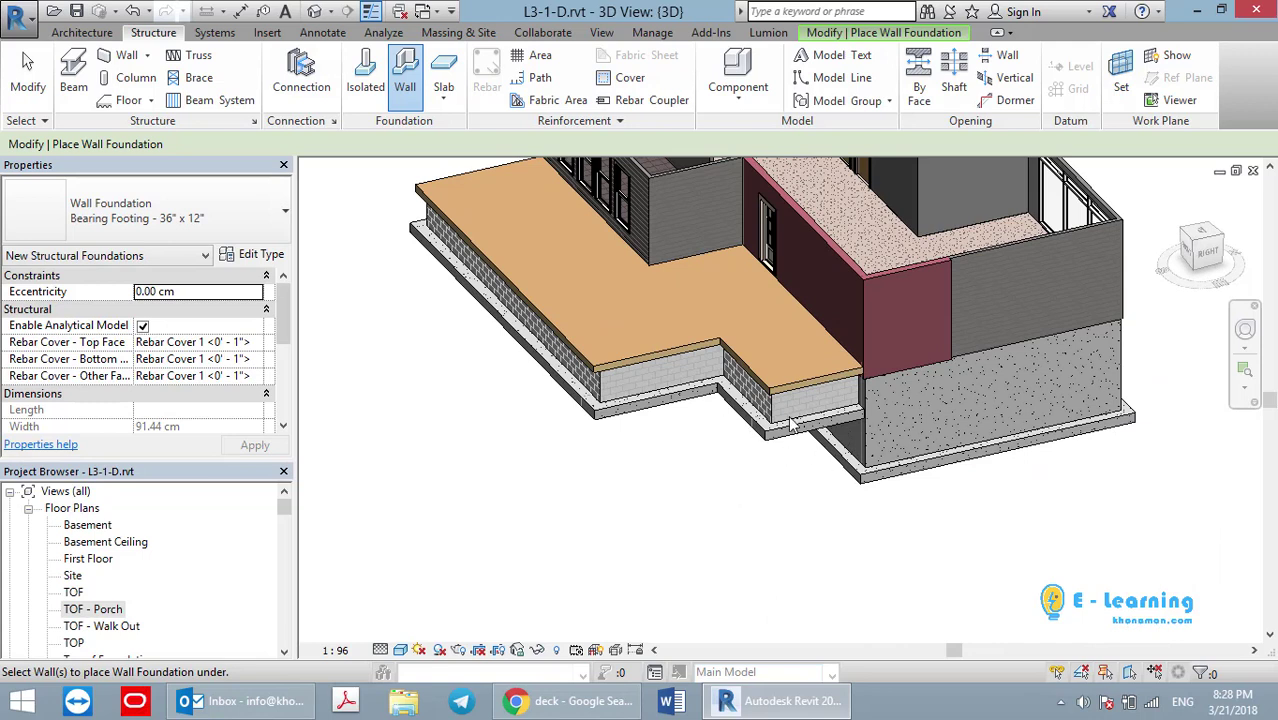
{"action": "key", "text": "Escape"}
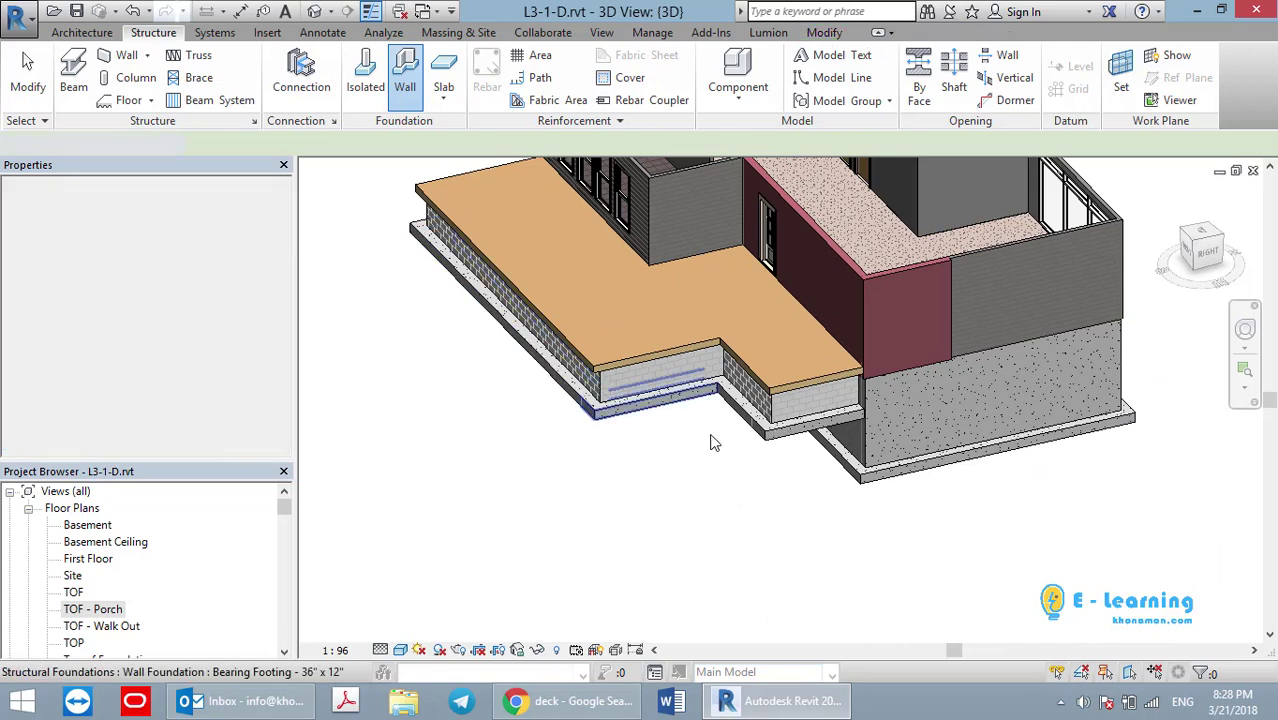
{"action": "left_click", "coordinate": [765, 433]}
{"action": "left_click", "coordinate": [208, 207]}
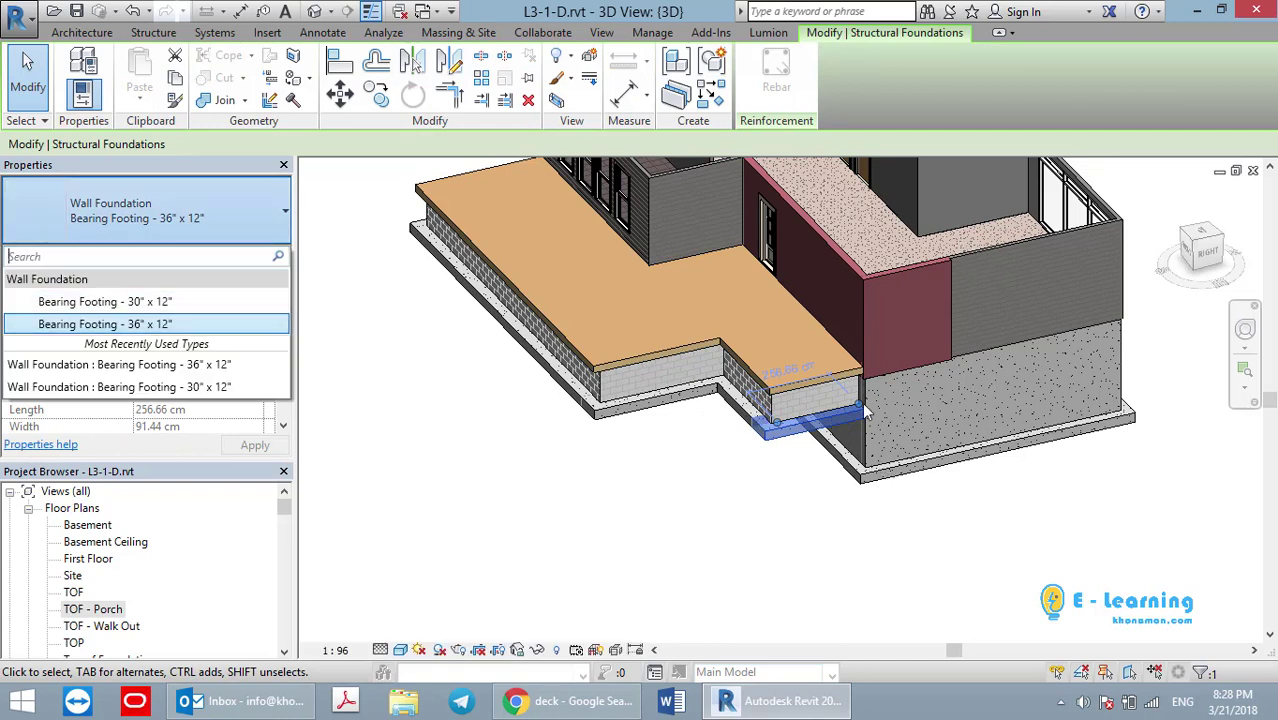
Select the remaining porch footings and switch them all to Bearing Footing - 30" x 12"
{"action": "left_click", "coordinate": [750, 420]}
{"action": "left_click", "coordinate": [690, 401], "text": "ctrl"}
{"action": "left_click", "coordinate": [590, 412], "text": "ctrl"}
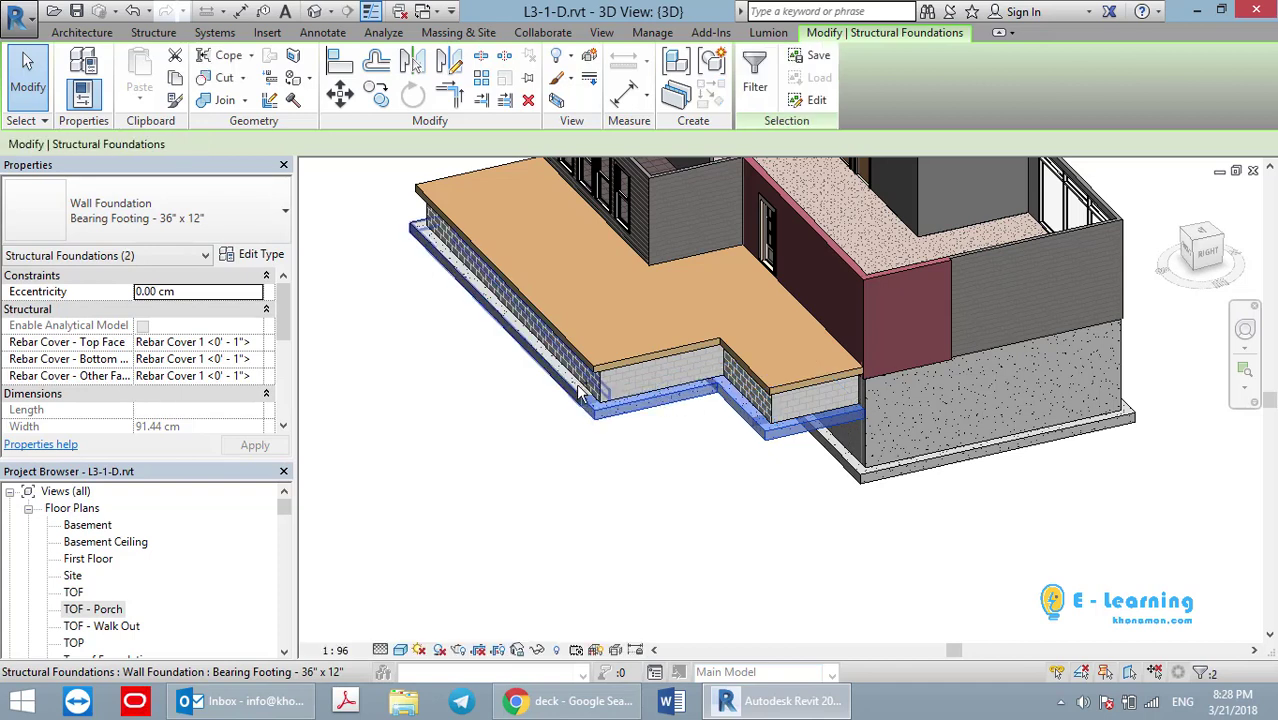
{"action": "mouse_move", "coordinate": [555, 414]}
{"action": "middle_mouse_down", "text": "shift"}
{"action": "mouse_move", "coordinate": [779, 428]}
{"action": "mouse_move", "coordinate": [630, 400]}
{"action": "middle_mouse_up", "text": "shift"}
{"action": "left_click", "coordinate": [630, 400], "text": "ctrl"}
{"action": "left_click", "coordinate": [157, 220]}
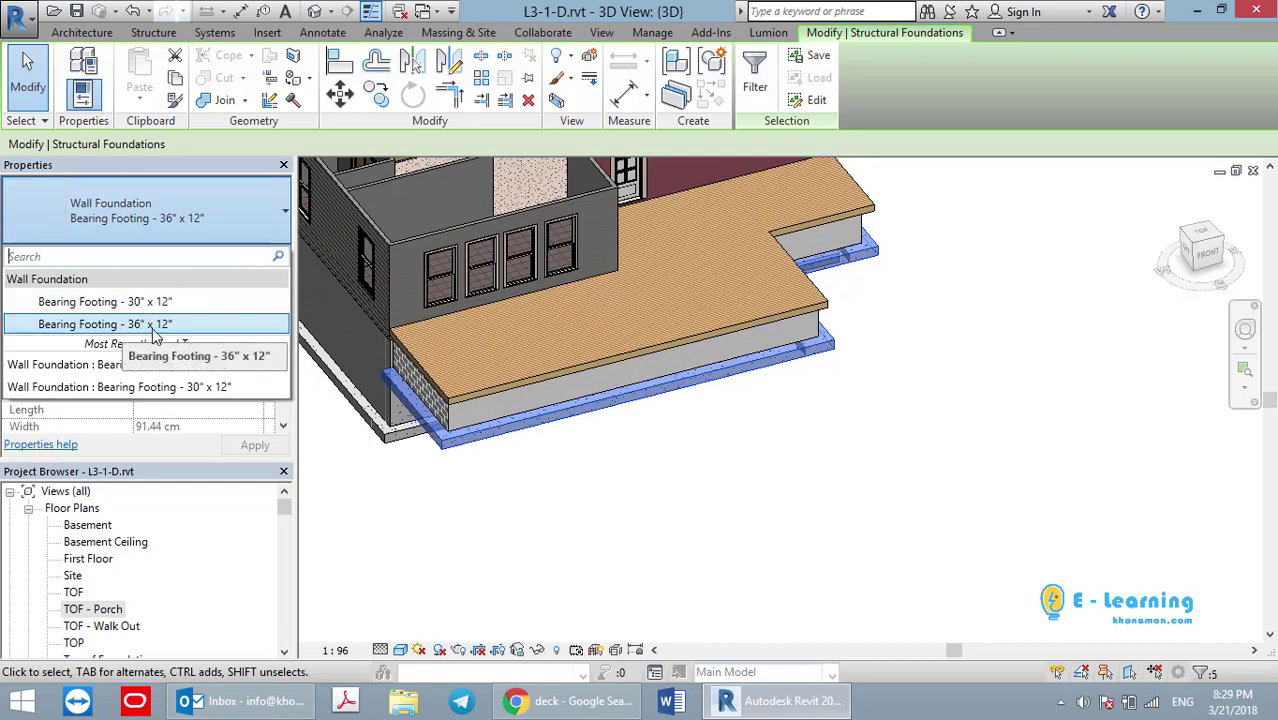
{"action": "left_click", "coordinate": [105, 301]}
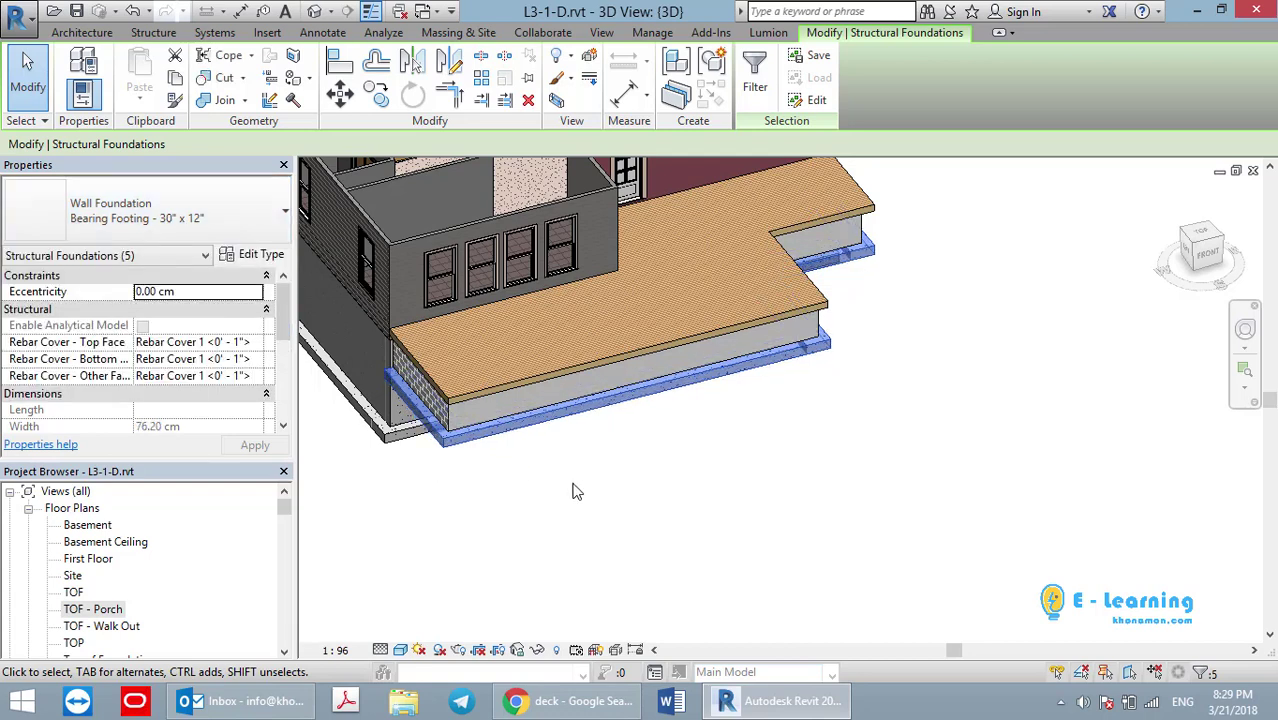
{"action": "left_click", "coordinate": [575, 484]}
Orbit around the porch deck to inspect the narrower footings
{"action": "scroll", "coordinate": [408, 398], "scroll_direction": "up", "scroll_amount": 3}
{"action": "mouse_move", "coordinate": [445, 418]}
{"action": "middle_mouse_down", "text": "shift"}
{"action": "mouse_move", "coordinate": [665, 494]}
{"action": "mouse_move", "coordinate": [519, 433]}
{"action": "mouse_move", "coordinate": [643, 442]}
{"action": "middle_mouse_up", "text": "shift"}
{"action": "scroll", "coordinate": [522, 436], "scroll_direction": "down", "scroll_amount": 3}
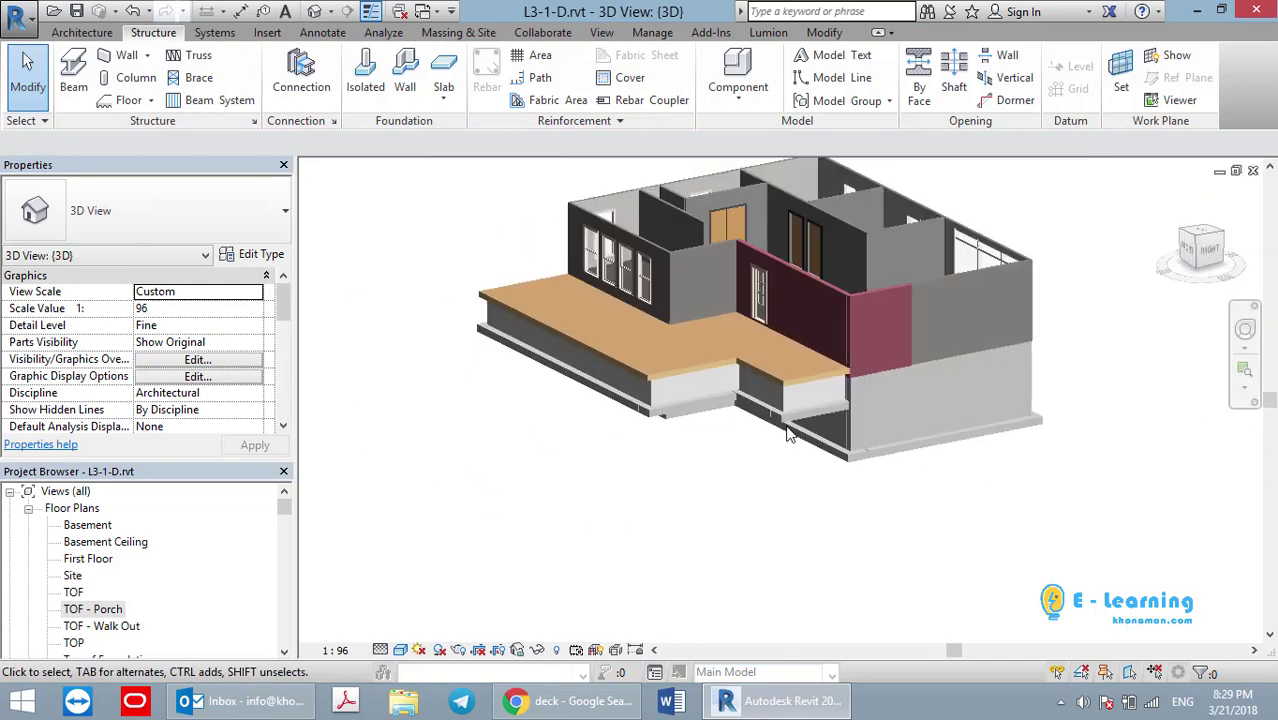
{"action": "scroll", "coordinate": [643, 442], "scroll_direction": "up", "scroll_amount": 4}
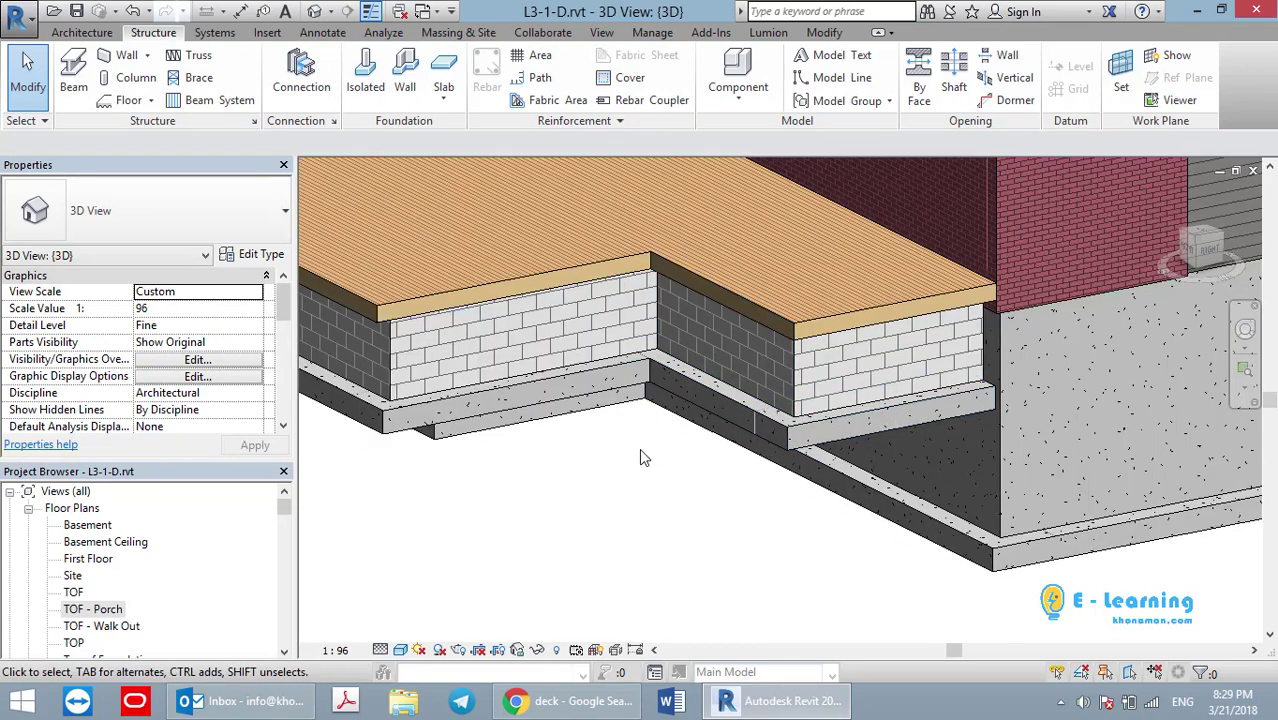
{"action": "scroll", "coordinate": [639, 448], "scroll_direction": "down", "scroll_amount": 3}
{"action": "scroll", "coordinate": [610, 406], "scroll_direction": "up", "scroll_amount": 2}
{"action": "mouse_move", "coordinate": [610, 406]}
{"action": "middle_mouse_down", "text": "shift"}
{"action": "mouse_move", "coordinate": [665, 476]}
{"action": "mouse_move", "coordinate": [650, 502]}
{"action": "middle_mouse_up", "text": "shift"}
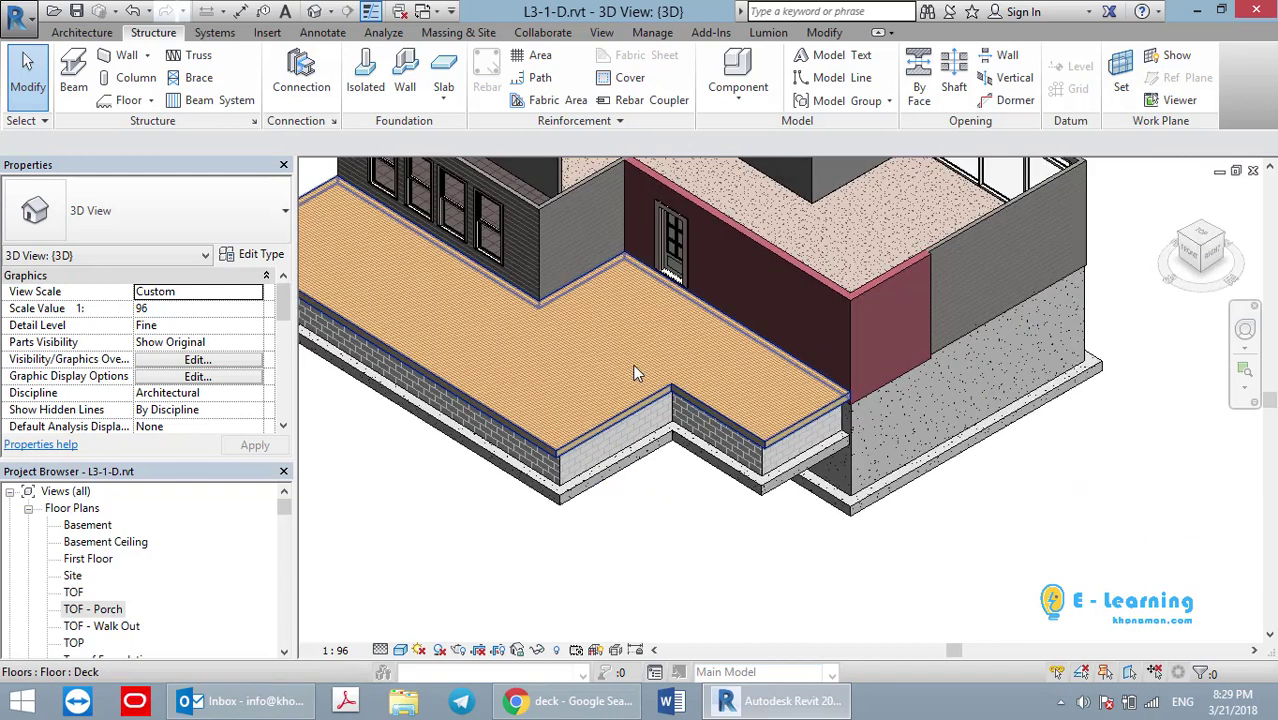
{"action": "scroll", "coordinate": [490, 380], "scroll_direction": "down", "scroll_amount": 2}
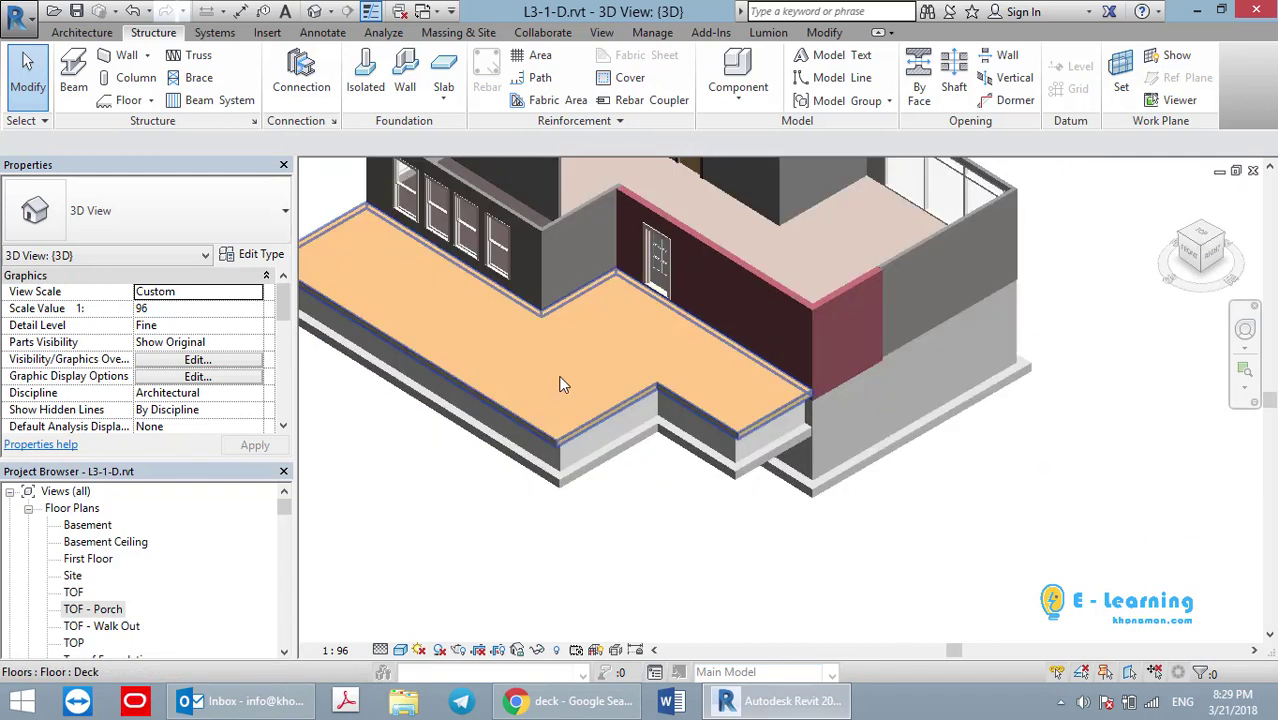
{"action": "middle_click_drag", "start_coordinate": [490, 380], "coordinate": [421, 408], "text": "shift"}
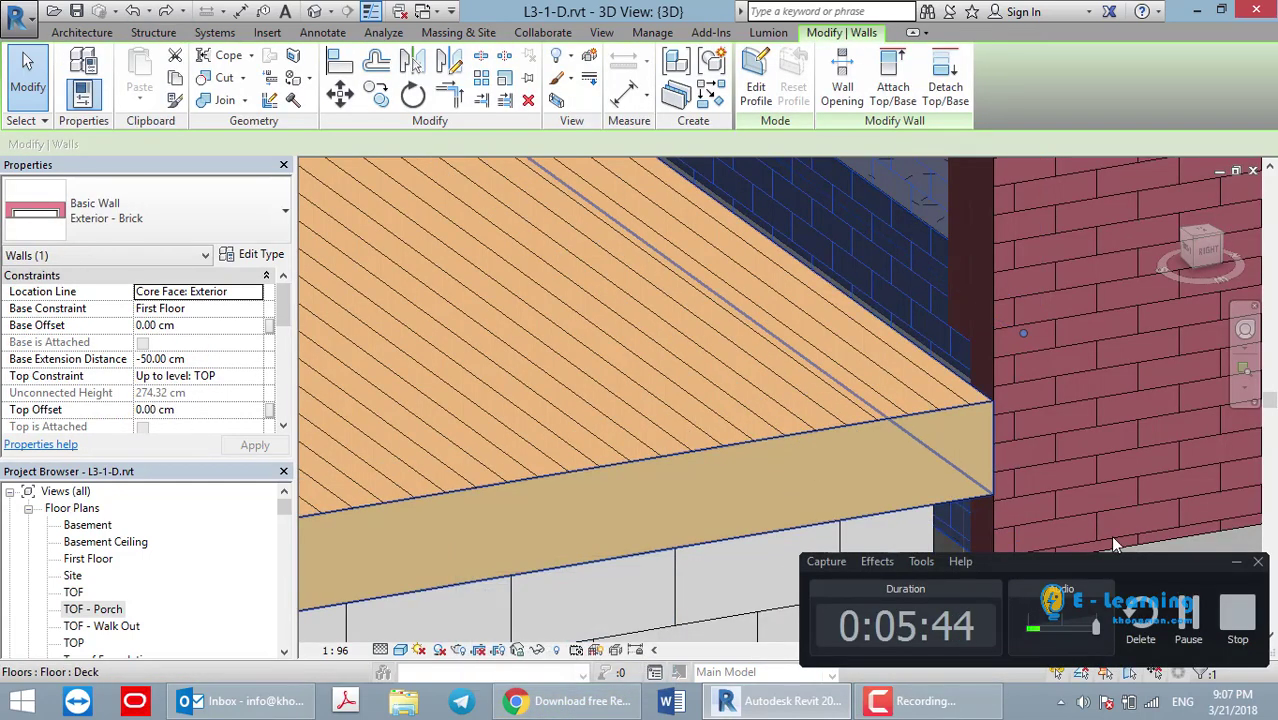
Set Base Extension Distance to -10.16 cm on the three siding and brick walls along the deck
{"action": "scroll", "coordinate": [881, 364], "scroll_direction": "down", "scroll_amount": 2}
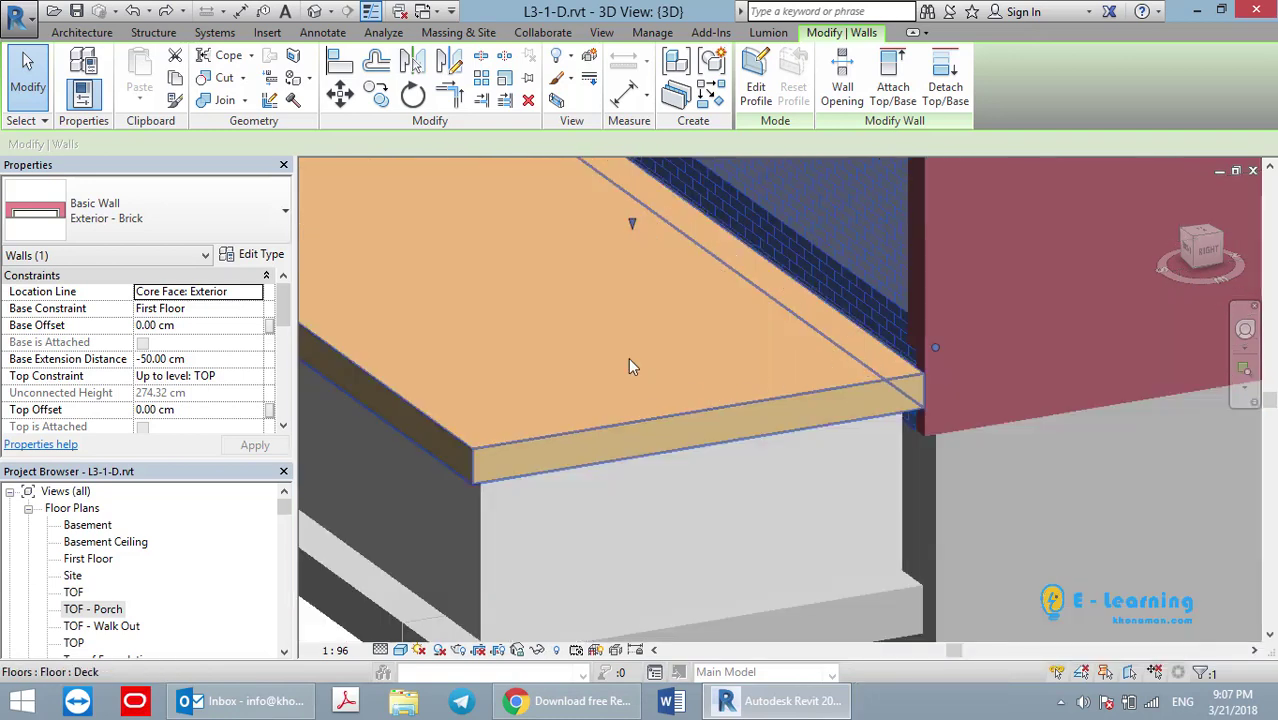
{"action": "scroll", "coordinate": [628, 357], "scroll_direction": "down", "scroll_amount": 3}
{"action": "mouse_move", "coordinate": [570, 371]}
{"action": "middle_mouse_down", "text": "shift"}
{"action": "mouse_move", "coordinate": [747, 422]}
{"action": "mouse_move", "coordinate": [558, 338]}
{"action": "mouse_move", "coordinate": [421, 192]}
{"action": "mouse_move", "coordinate": [890, 277]}
{"action": "mouse_move", "coordinate": [836, 309]}
{"action": "mouse_move", "coordinate": [842, 427]}
{"action": "middle_mouse_up", "text": "shift"}
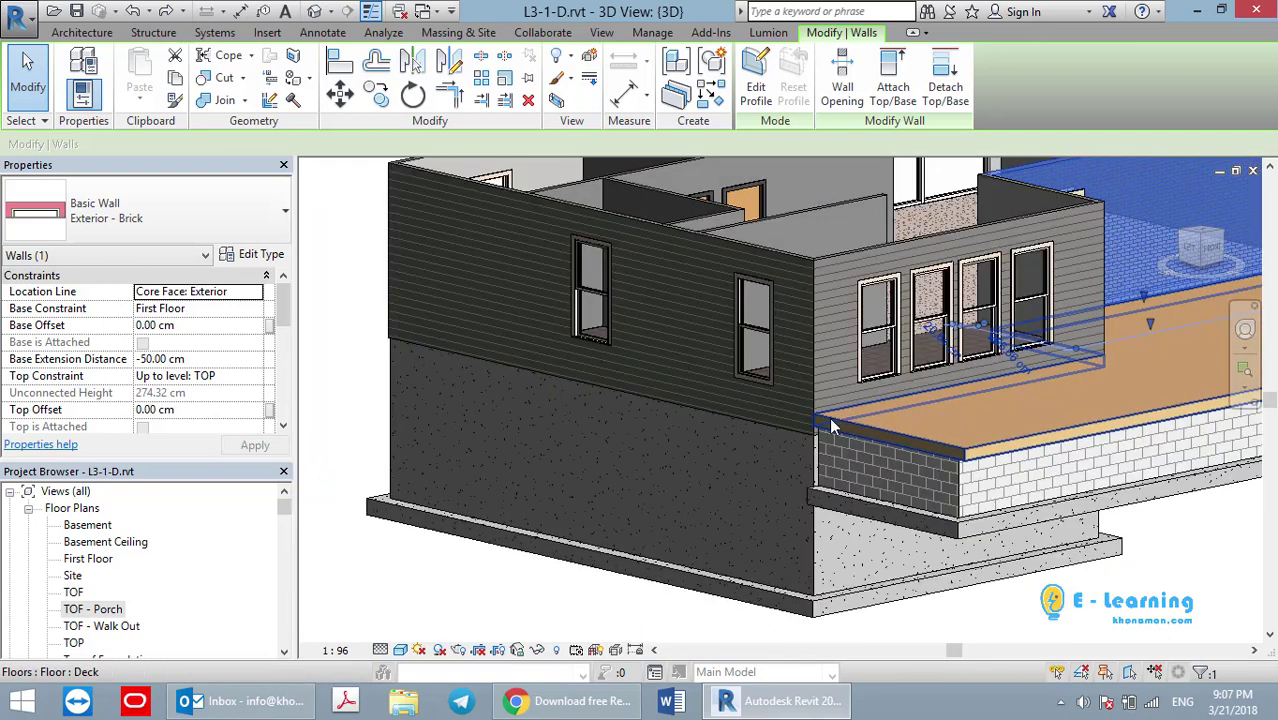
{"action": "scroll", "coordinate": [829, 417], "scroll_direction": "up", "scroll_amount": 5}
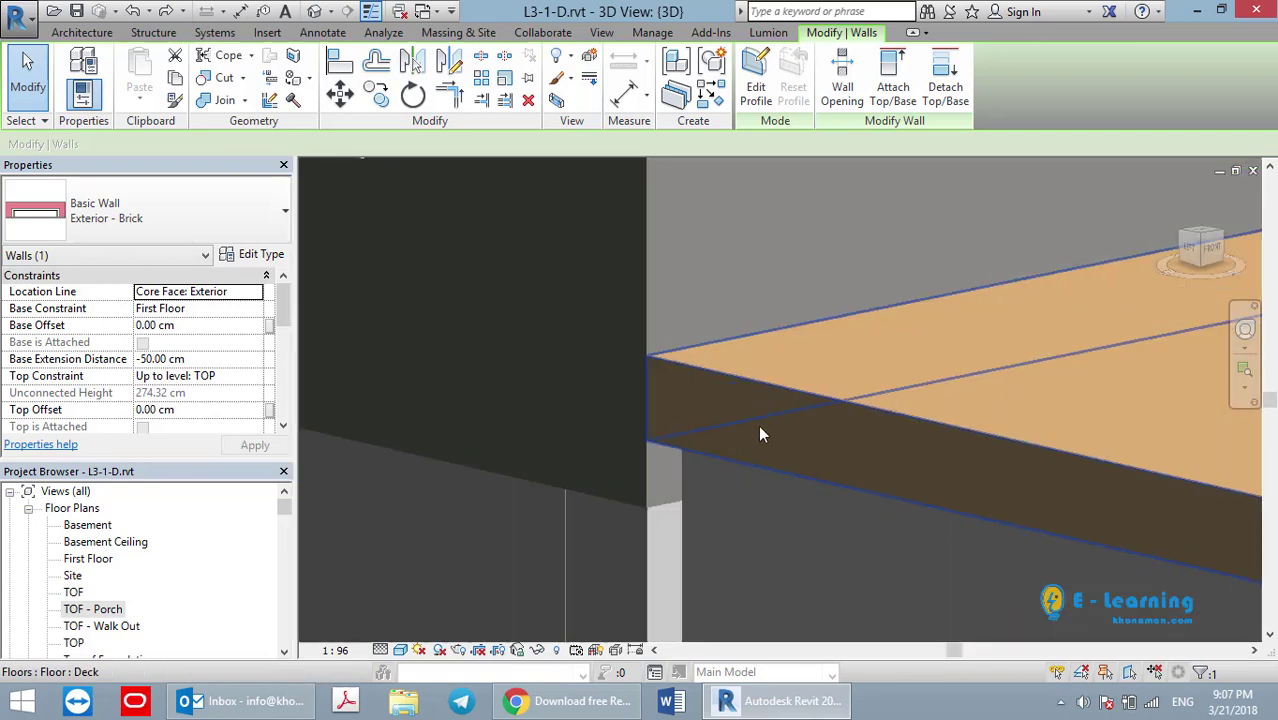
{"action": "left_click", "coordinate": [686, 255]}
{"action": "scroll", "coordinate": [541, 337], "scroll_direction": "down", "scroll_amount": 10}
{"action": "mouse_move", "coordinate": [769, 323]}
{"action": "middle_mouse_down", "text": "shift"}
{"action": "mouse_move", "coordinate": [660, 380]}
{"action": "mouse_move", "coordinate": [730, 293]}
{"action": "middle_mouse_up", "text": "shift"}
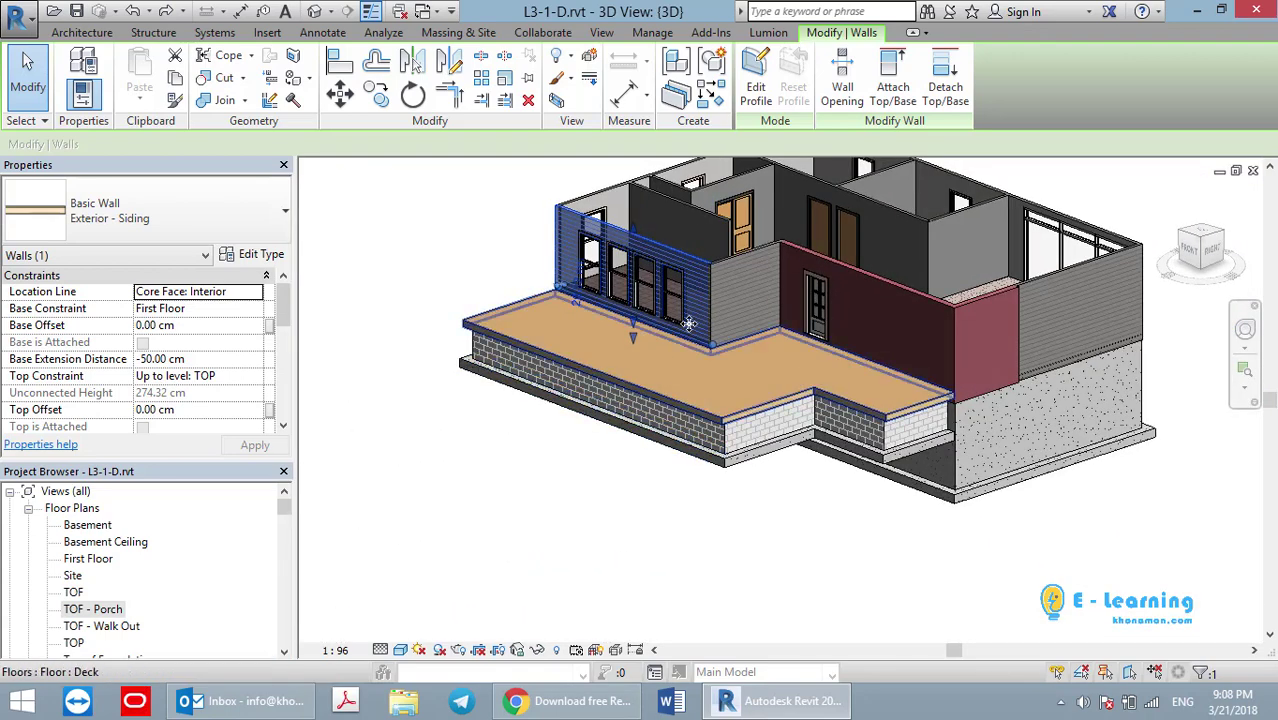
{"action": "left_click", "coordinate": [755, 316], "text": "ctrl"}
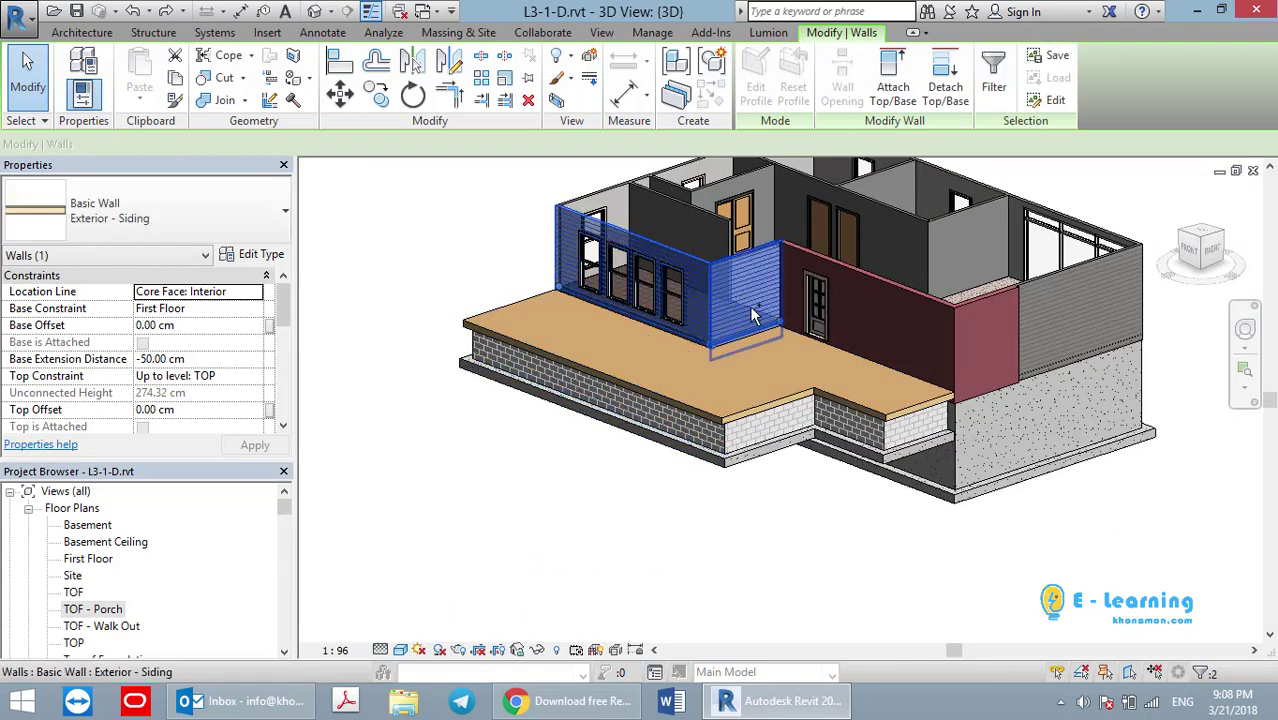
{"action": "left_click", "coordinate": [871, 311], "text": "ctrl"}
{"action": "left_click", "coordinate": [897, 350], "text": "ctrl"}
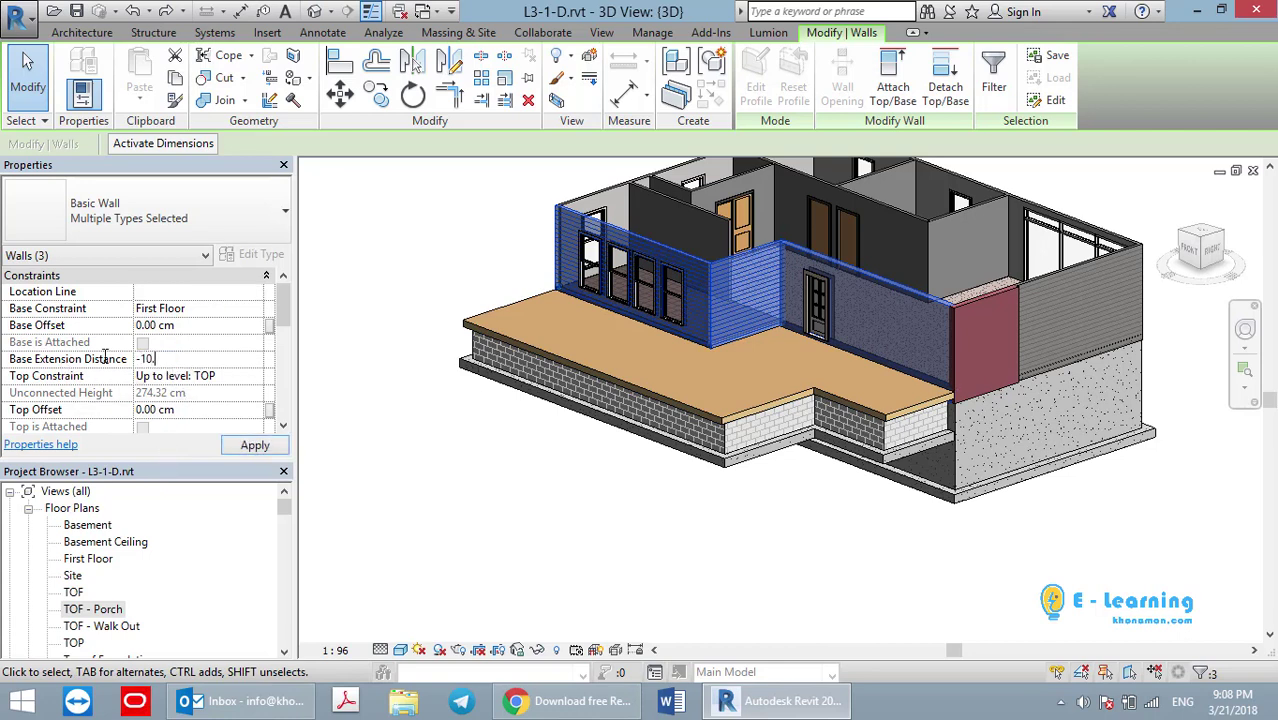
{"action": "left_click", "coordinate": [252, 446]}
{"action": "left_click", "coordinate": [720, 528]}
{"action": "scroll", "coordinate": [658, 342], "scroll_direction": "up", "scroll_amount": 5}
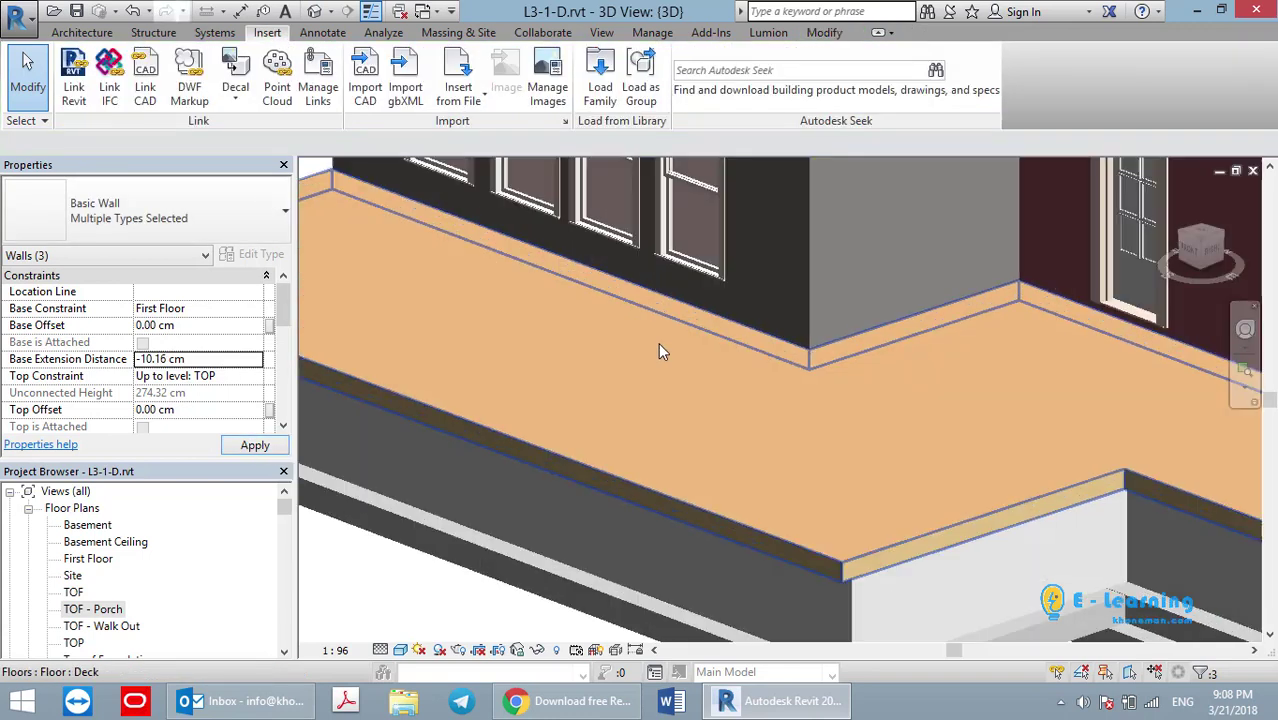
{"action": "scroll", "coordinate": [572, 410], "scroll_direction": "up", "scroll_amount": 3}
{"action": "mouse_move", "coordinate": [572, 410]}
{"action": "middle_mouse_down", "text": "shift"}
{"action": "mouse_move", "coordinate": [775, 450]}
{"action": "mouse_move", "coordinate": [947, 405]}
{"action": "middle_mouse_up", "text": "shift"}
{"action": "scroll", "coordinate": [571, 368], "scroll_direction": "down", "scroll_amount": 3}
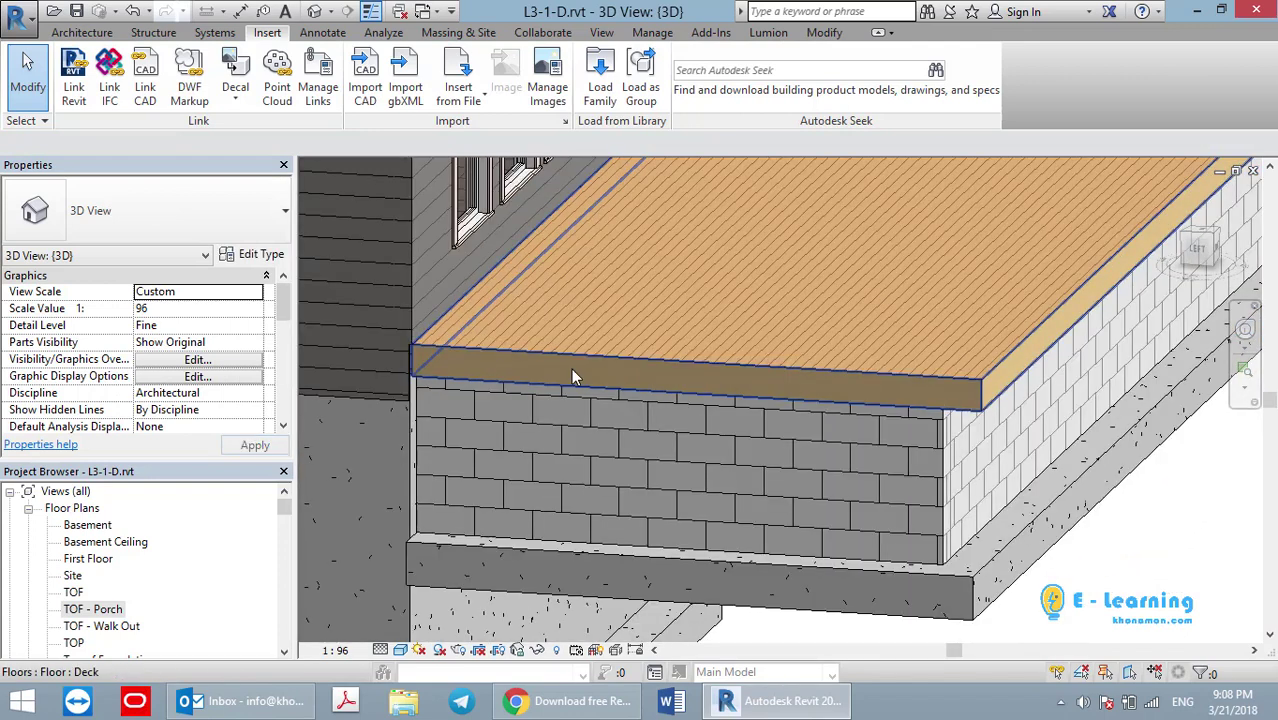
{"action": "scroll", "coordinate": [384, 353], "scroll_direction": "up", "scroll_amount": 4}
{"action": "scroll", "coordinate": [384, 353], "scroll_direction": "up", "scroll_amount": 2}
{"action": "mouse_move", "coordinate": [404, 359]}
{"action": "middle_mouse_down", "text": "shift"}
{"action": "mouse_move", "coordinate": [647, 380]}
{"action": "mouse_move", "coordinate": [650, 419]}
{"action": "middle_mouse_up", "text": "shift"}
{"action": "scroll", "coordinate": [623, 397], "scroll_direction": "up", "scroll_amount": 3}
{"action": "scroll", "coordinate": [642, 394], "scroll_direction": "down", "scroll_amount": 2}
{"action": "mouse_move", "coordinate": [746, 405]}
{"action": "middle_mouse_down", "text": "shift"}
{"action": "mouse_move", "coordinate": [750, 422]}
{"action": "mouse_move", "coordinate": [653, 422]}
{"action": "mouse_move", "coordinate": [715, 388]}
{"action": "mouse_move", "coordinate": [712, 371]}
{"action": "middle_mouse_up", "text": "shift"}
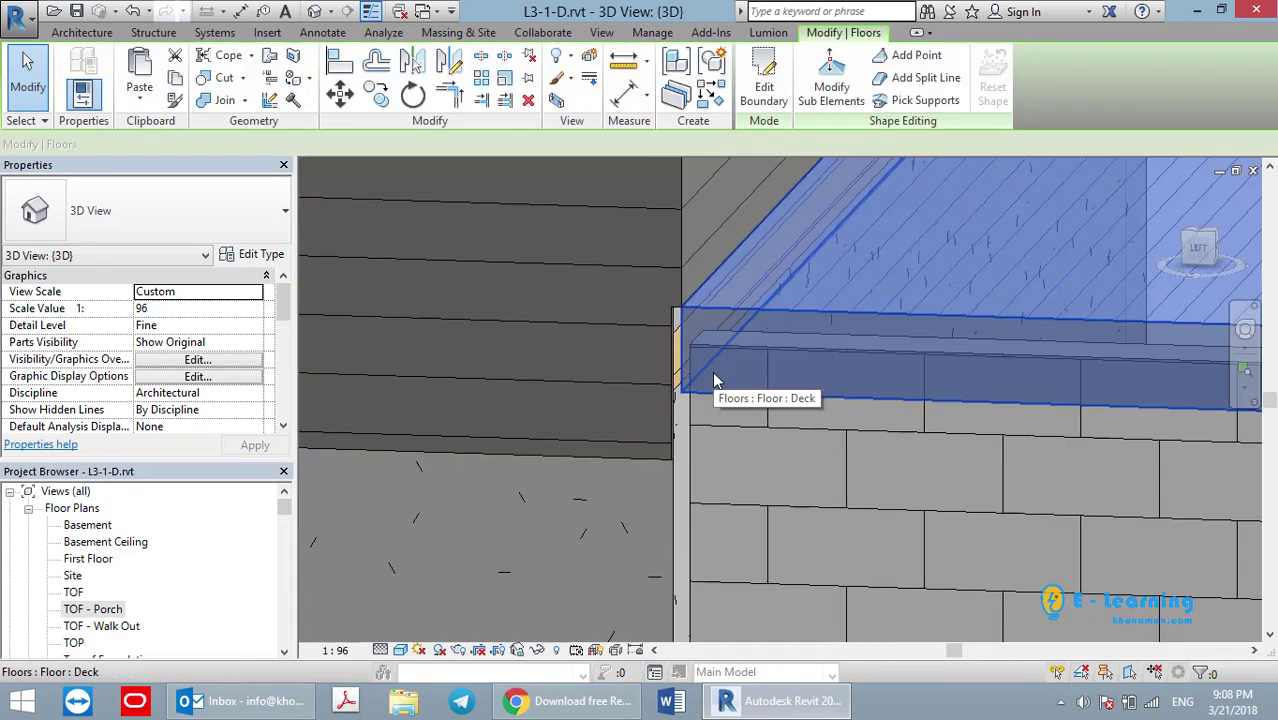
{"action": "left_click", "coordinate": [712, 373]}
{"action": "scroll", "coordinate": [597, 389], "scroll_direction": "down", "scroll_amount": 3}
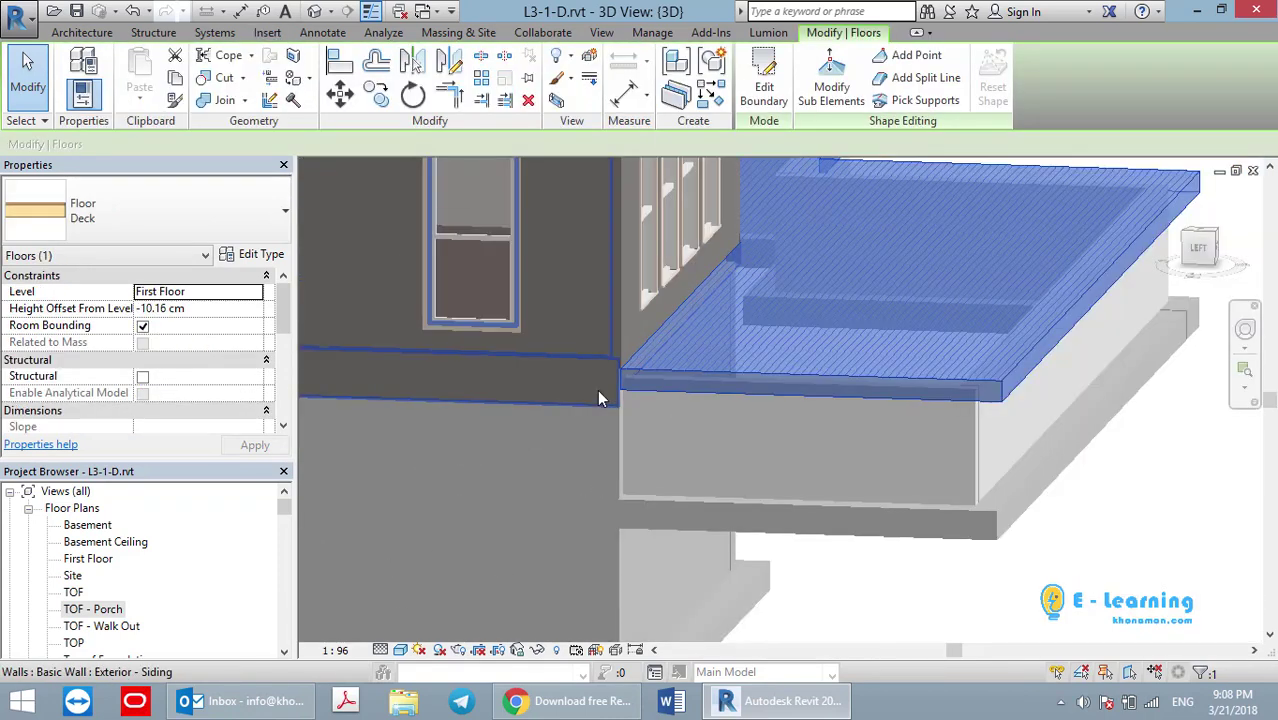
{"action": "scroll", "coordinate": [596, 393], "scroll_direction": "down", "scroll_amount": 2}
{"action": "middle_click_drag", "start_coordinate": [596, 393], "coordinate": [746, 494], "text": "shift"}
{"action": "left_click", "coordinate": [783, 458]}
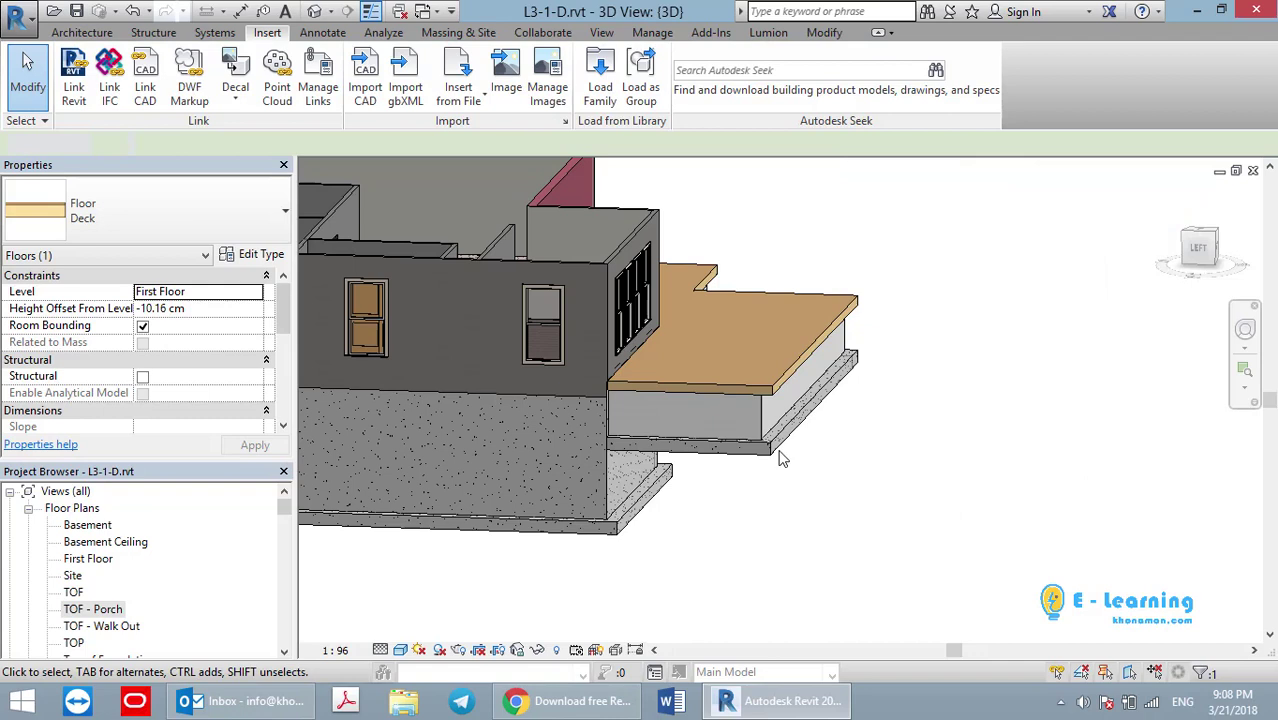
{"action": "left_click", "coordinate": [692, 413]}
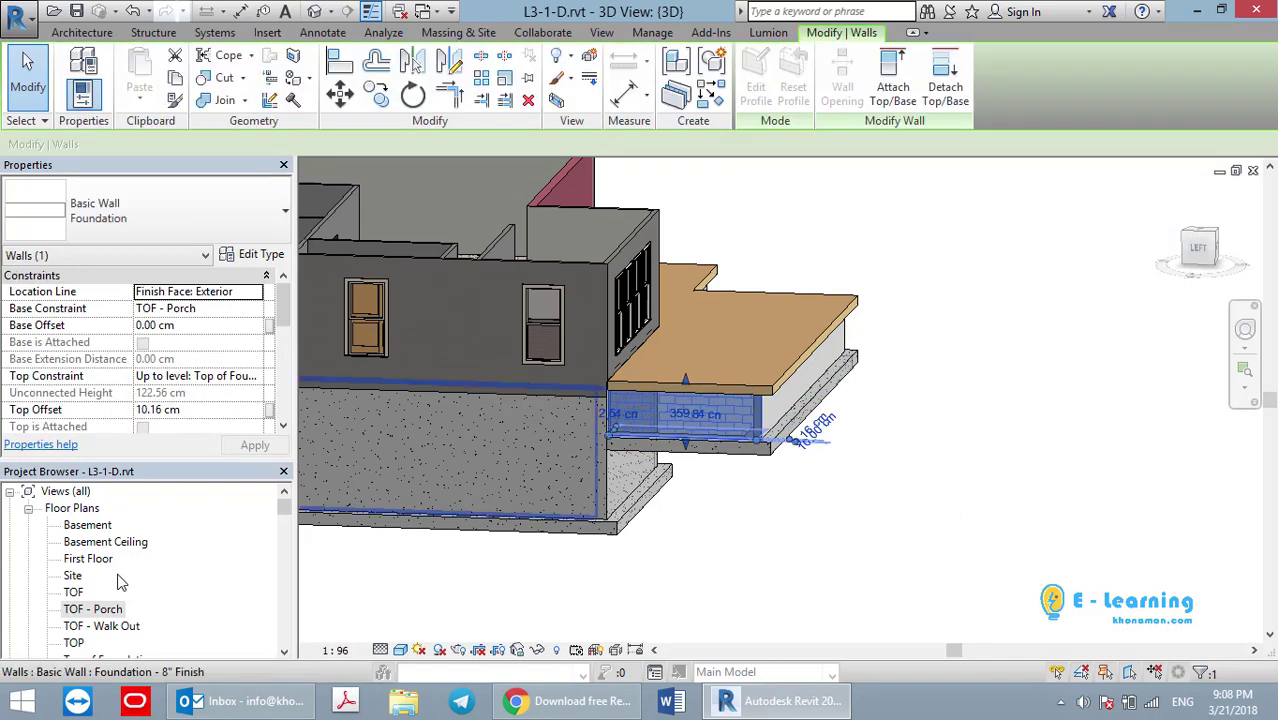
On TOF - Porch, snap the short foundation wall's end to the house wall and select the deck
{"action": "double_click", "coordinate": [112, 612]}
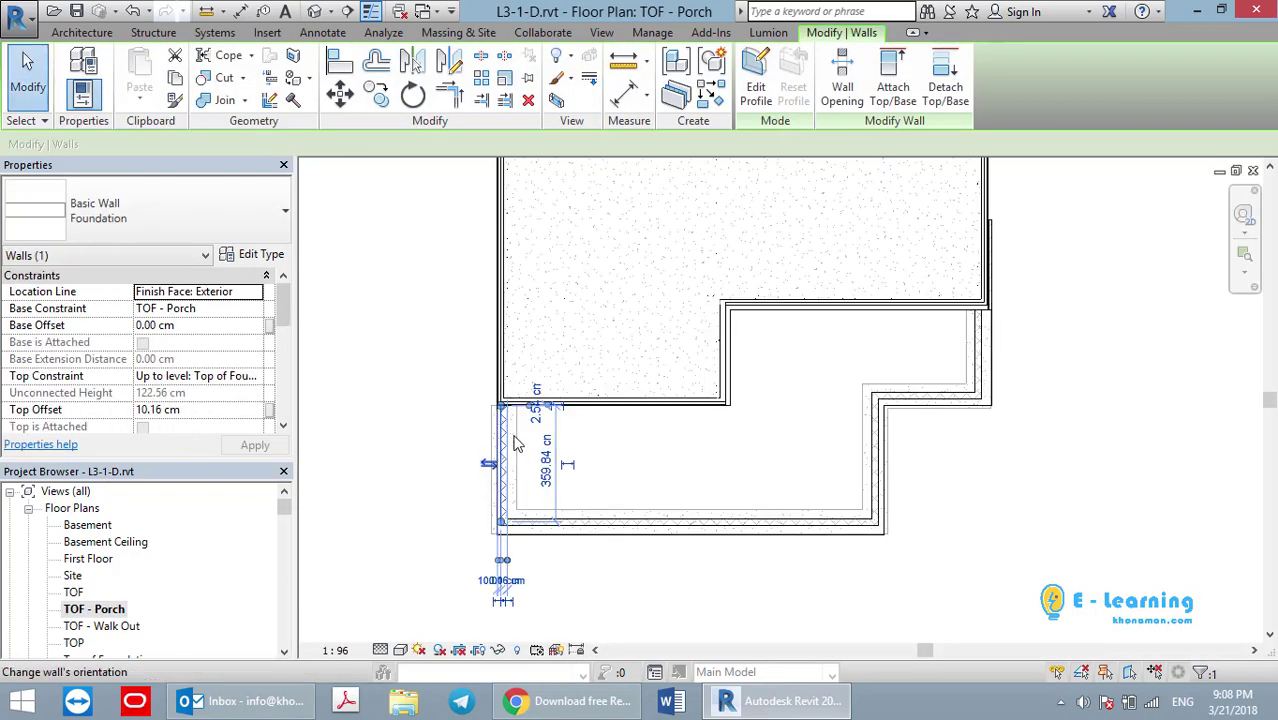
{"action": "scroll", "coordinate": [500, 380], "scroll_direction": "up", "scroll_amount": 2}
{"action": "scroll", "coordinate": [470, 350], "scroll_direction": "up", "scroll_amount": 2}
{"action": "scroll", "coordinate": [500, 390], "scroll_direction": "up", "scroll_amount": 2}
{"action": "scroll", "coordinate": [600, 450], "scroll_direction": "up", "scroll_amount": 2}
{"action": "left_click_drag", "start_coordinate": [621, 431], "coordinate": [620, 422]}
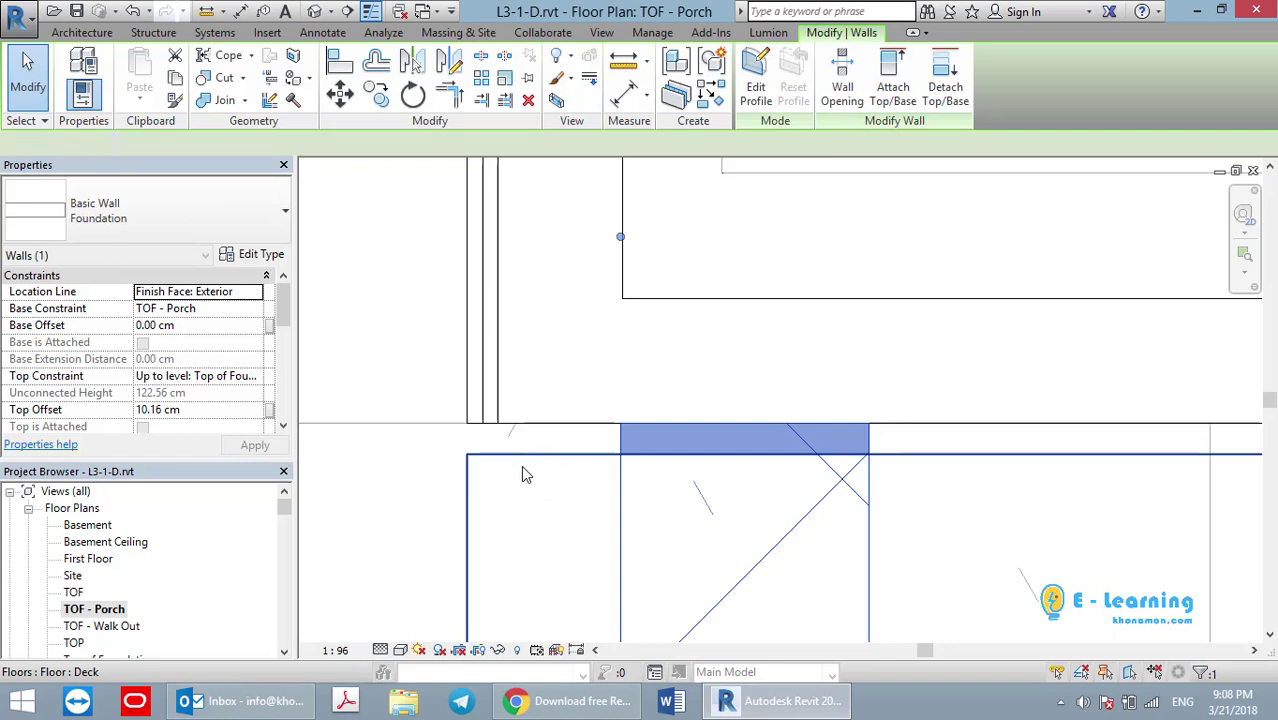
{"action": "left_click", "coordinate": [485, 465]}
Open the deck floor's boundary sketch and delete the stray horizontal sketch line
{"action": "left_click", "coordinate": [763, 87]}
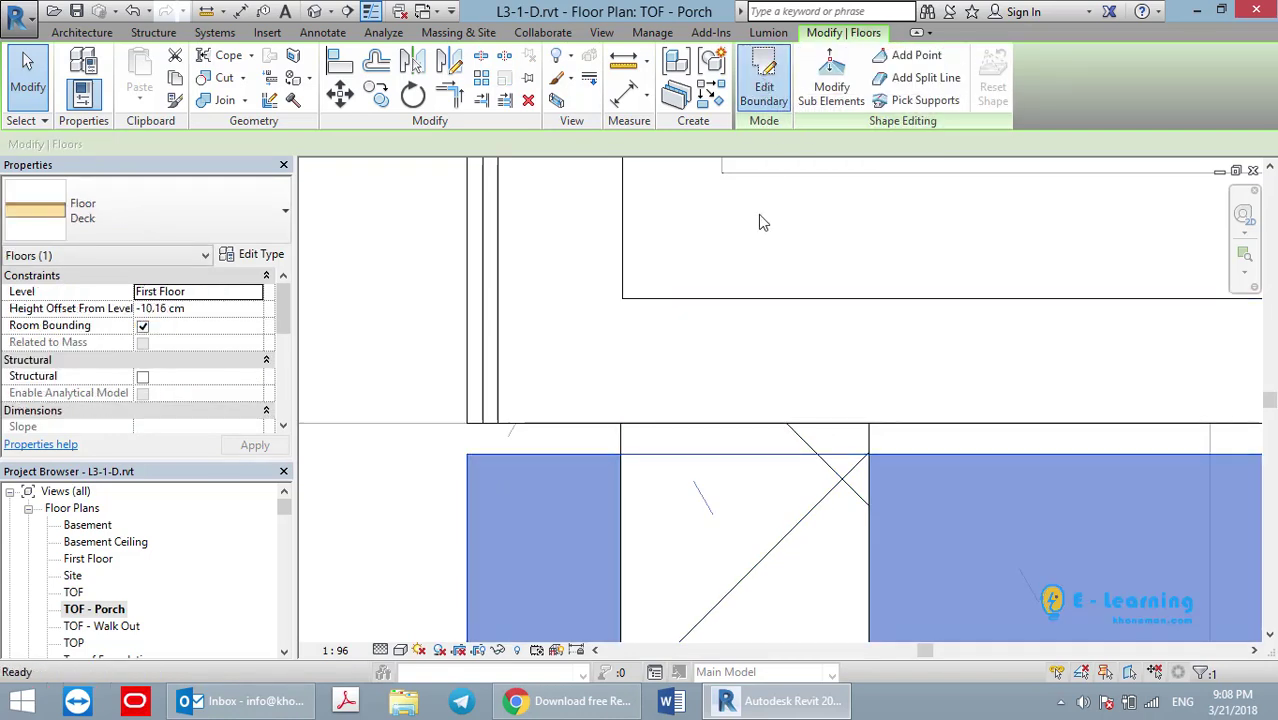
{"action": "left_click", "coordinate": [480, 462]}
{"action": "left_click_drag", "start_coordinate": [465, 456], "coordinate": [465, 421]}
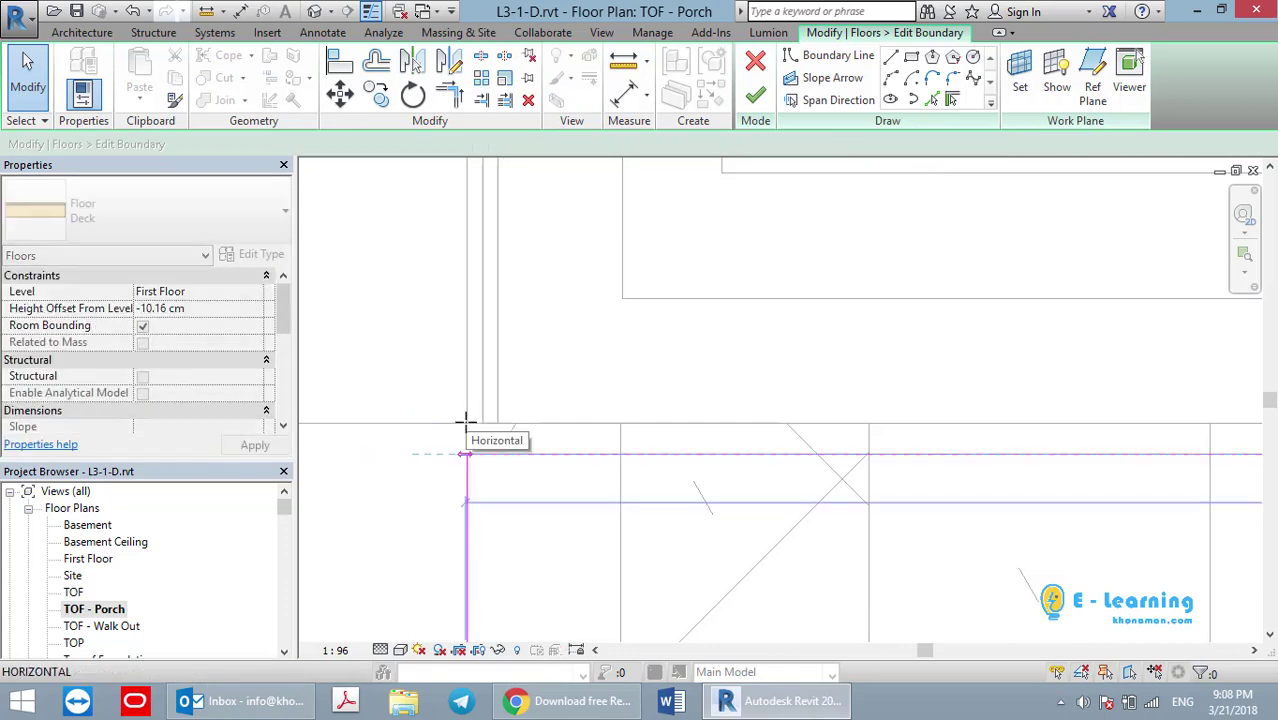
{"action": "left_click", "coordinate": [470, 455]}
{"action": "right_click", "coordinate": [466, 452]}
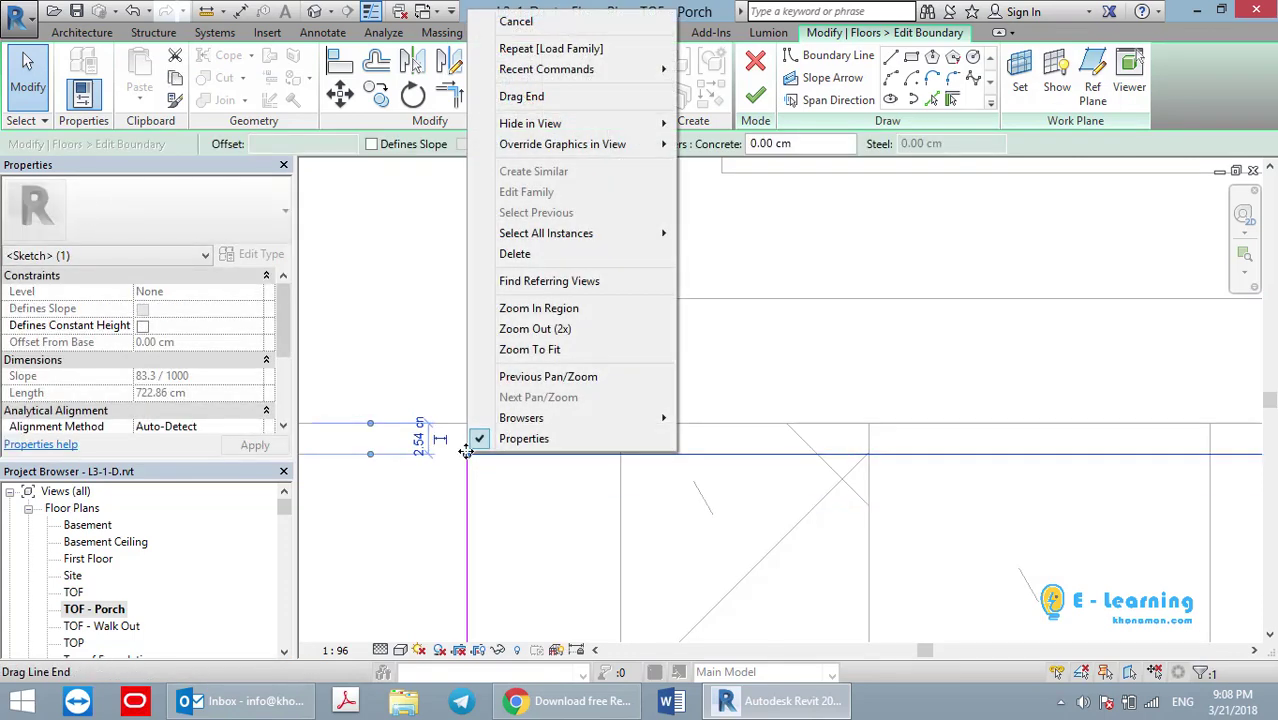
{"action": "left_click", "coordinate": [391, 314]}
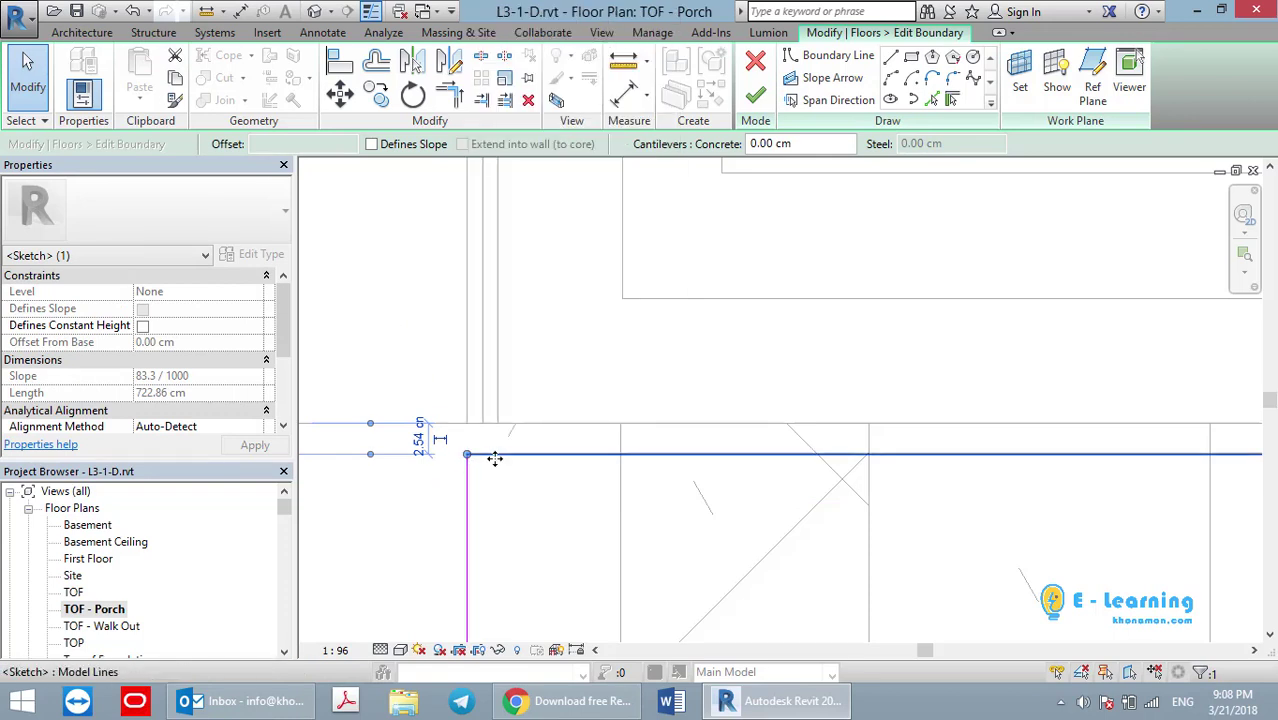
{"action": "key", "text": "Escape"}
{"action": "key", "text": "Delete"}
Stretch the vertical boundary line's top end up to the wall corner
{"action": "left_click", "coordinate": [469, 462]}
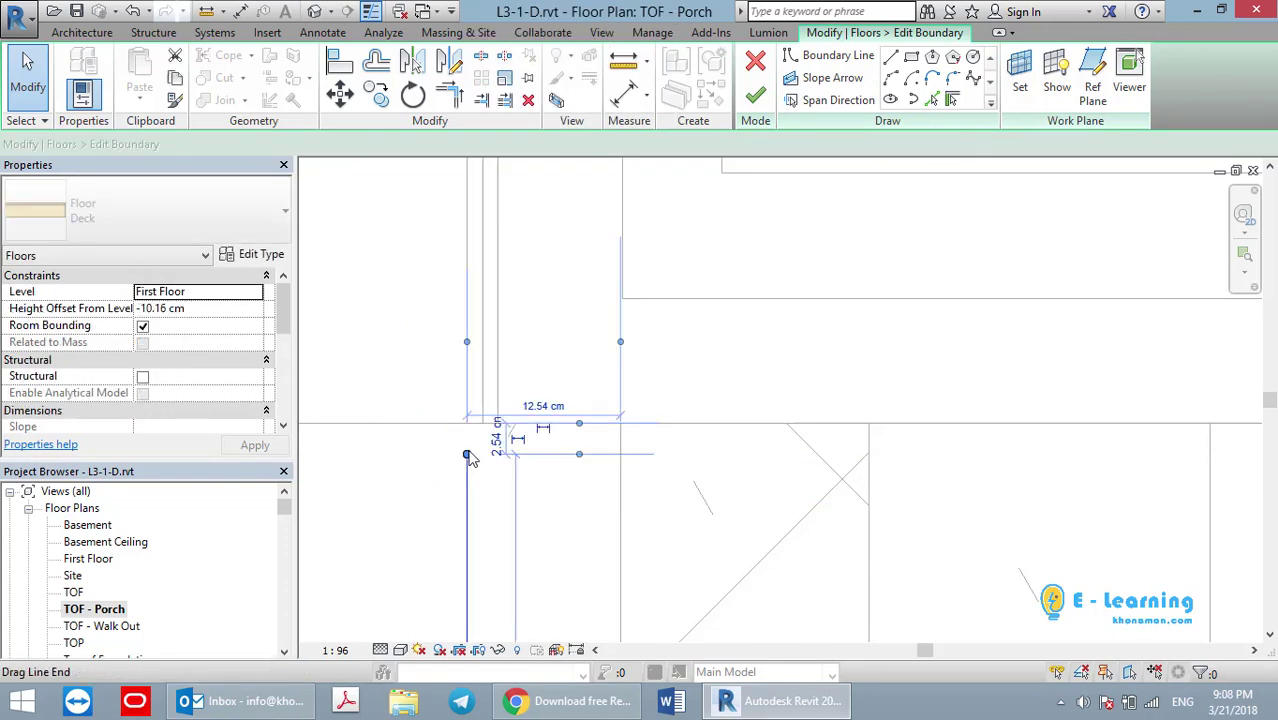
{"action": "left_click_drag", "start_coordinate": [466, 460], "coordinate": [466, 423]}
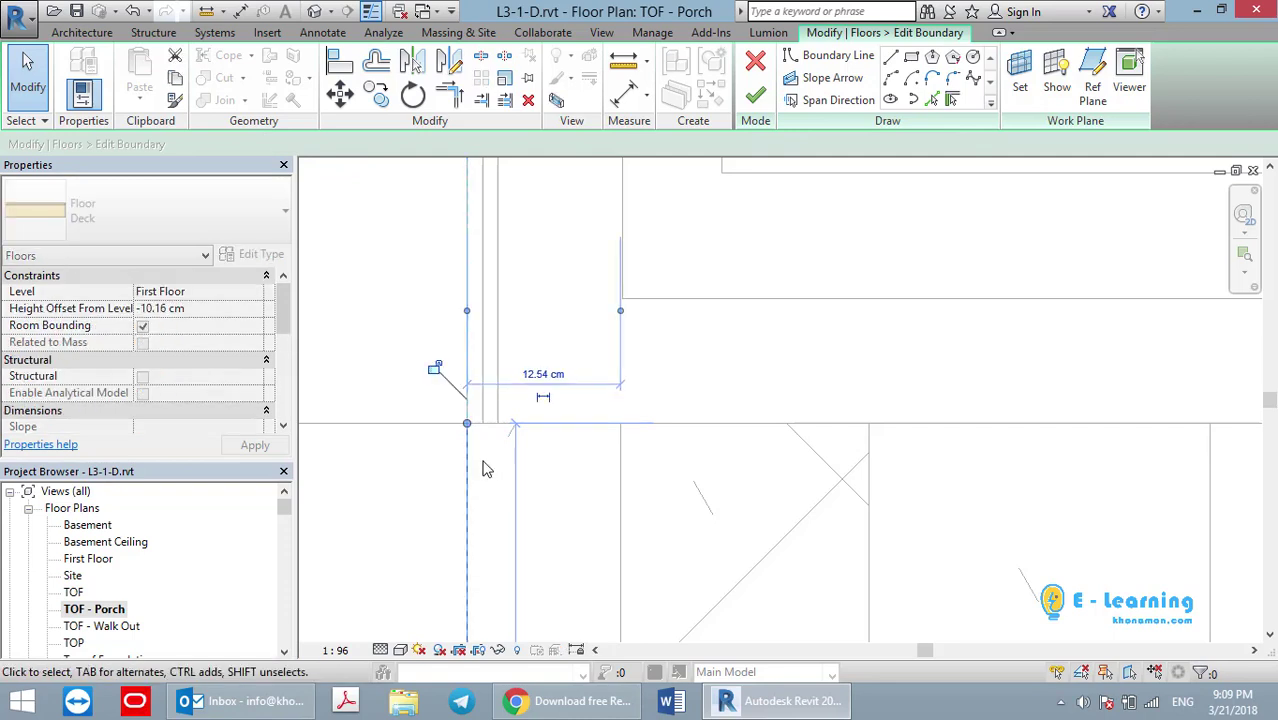
{"action": "scroll", "coordinate": [936, 474], "scroll_direction": "down", "scroll_amount": 3}
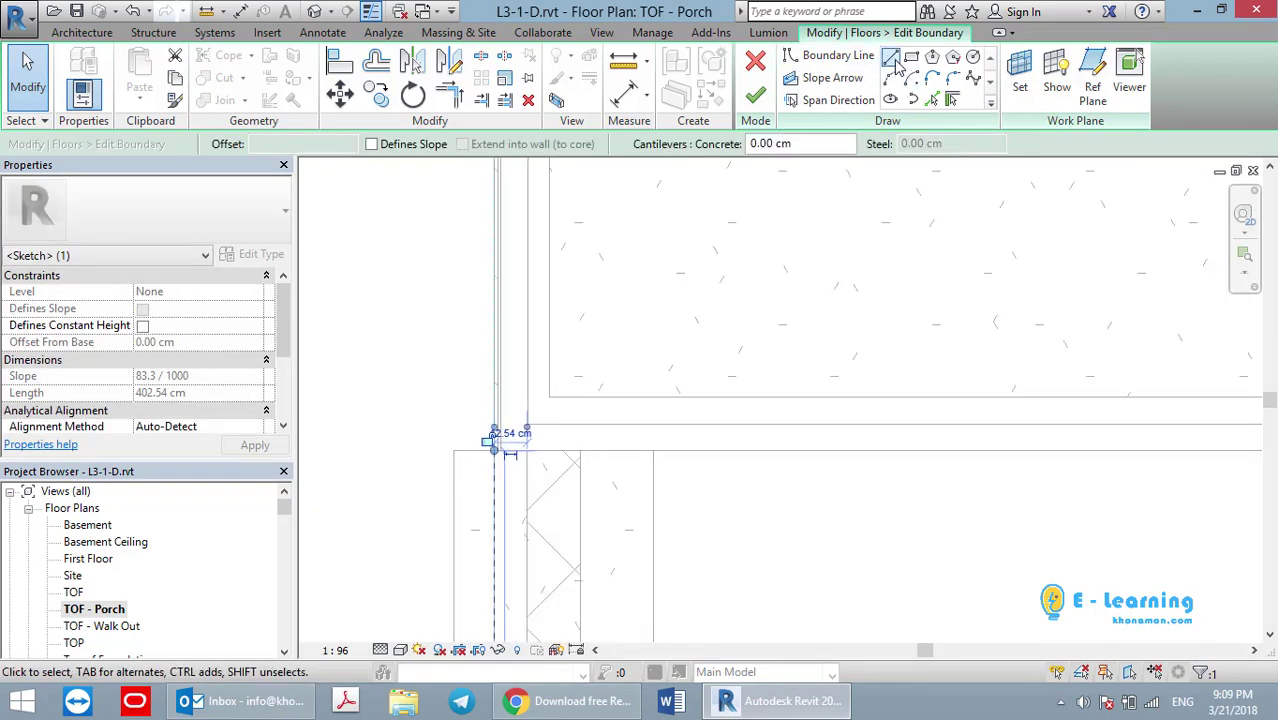
{"action": "key", "text": "Escape"}
Draw a new boundary line from the deck's left corner up to the wall corner
{"action": "key", "text": "Return"}
{"action": "left_click", "coordinate": [494, 455]}
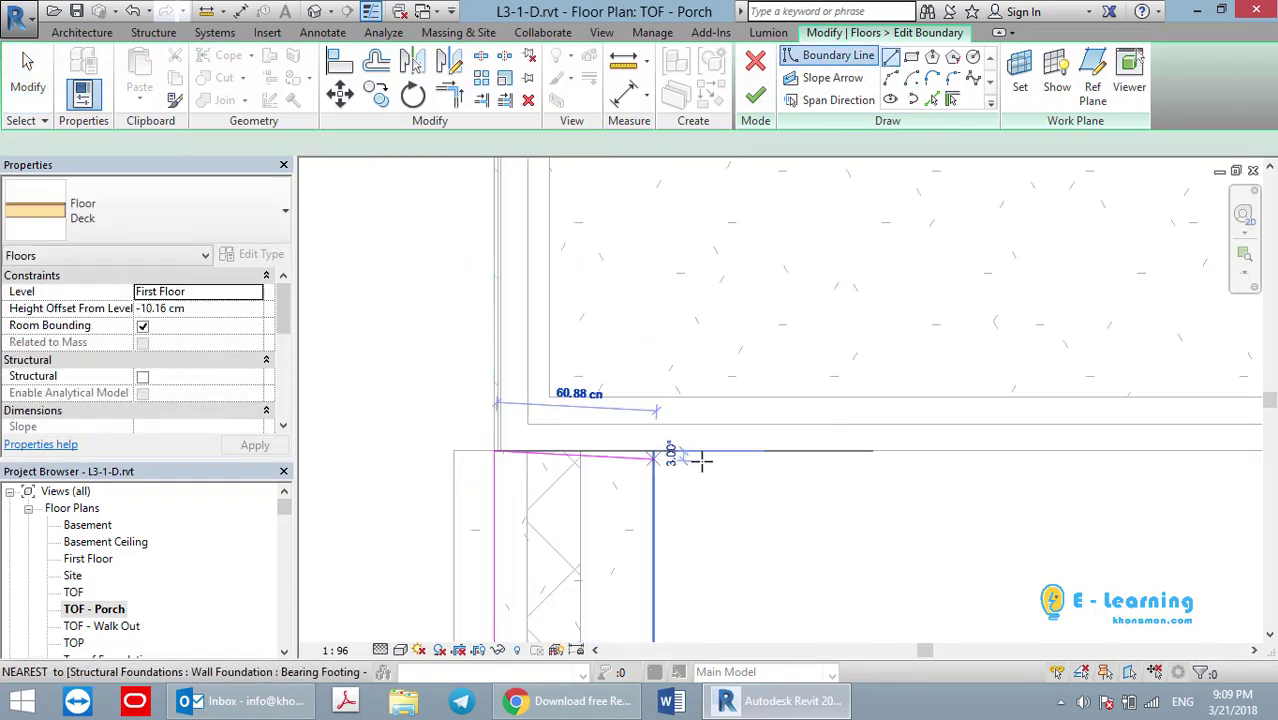
{"action": "mouse_move", "coordinate": [1018, 456]}
{"action": "middle_mouse_down"}
{"action": "mouse_move", "coordinate": [622, 476]}
{"action": "mouse_move", "coordinate": [673, 522]}
{"action": "middle_mouse_up"}
{"action": "scroll", "coordinate": [678, 468], "scroll_direction": "up", "scroll_amount": 3}
{"action": "left_click", "coordinate": [675, 528]}
{"action": "scroll", "coordinate": [700, 420], "scroll_direction": "down", "scroll_amount": 3}
{"action": "middle_click_drag", "start_coordinate": [702, 277], "coordinate": [650, 590]}
{"action": "scroll", "coordinate": [609, 361], "scroll_direction": "up", "scroll_amount": 3}
{"action": "scroll", "coordinate": [609, 361], "scroll_direction": "down", "scroll_amount": 2}
{"action": "left_click", "coordinate": [611, 248]}
{"action": "key", "text": "Escape"}
{"action": "key", "text": "Escape"}
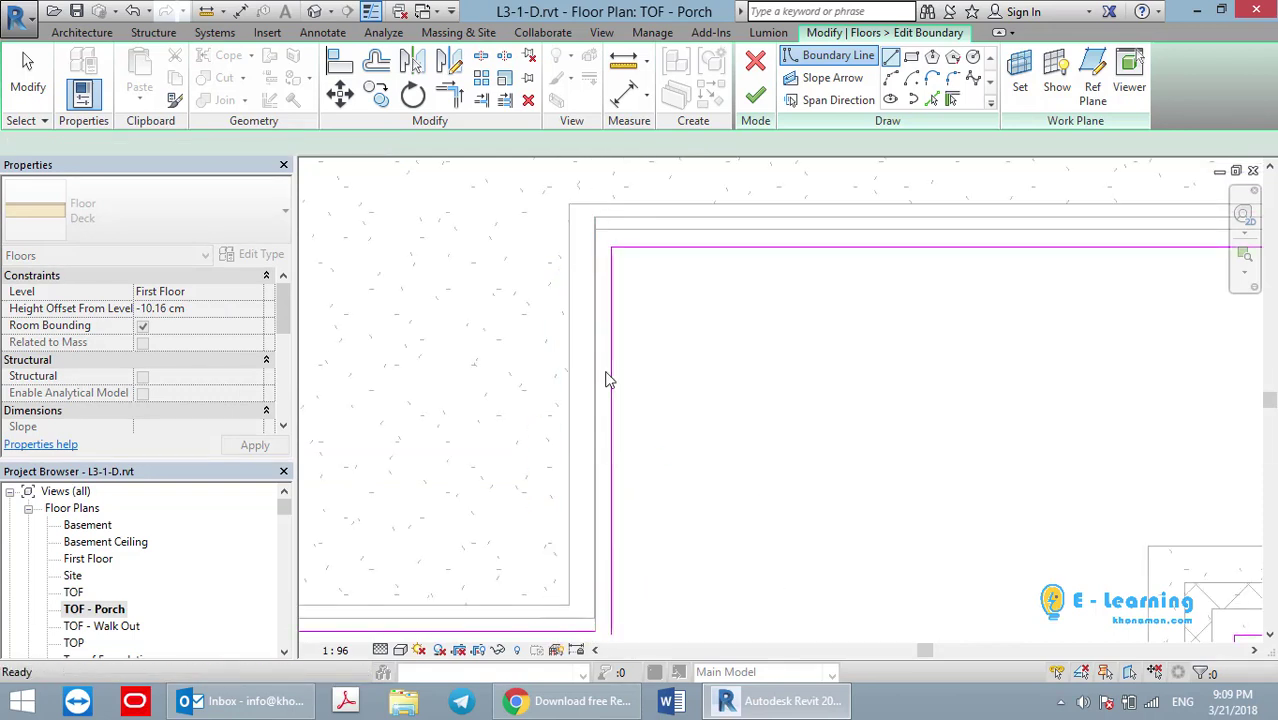
Delete the misplaced vertical and horizontal boundary lines
{"action": "left_click", "coordinate": [611, 380]}
{"action": "key", "text": "Delete"}
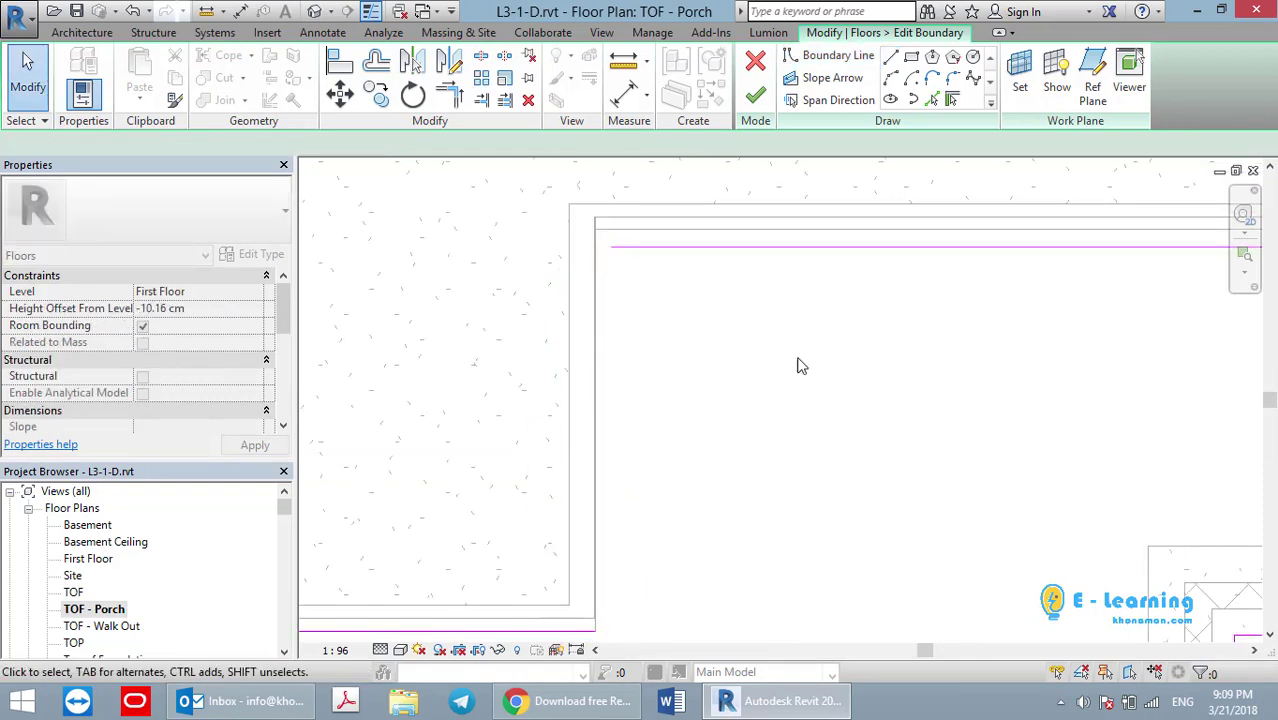
{"action": "left_click", "coordinate": [755, 248]}
{"action": "key", "text": "Delete"}
Extend the top boundary line to the brick wall intersection, making it 310.32 cm long
{"action": "middle_click_drag", "start_coordinate": [772, 370], "coordinate": [822, 407]}
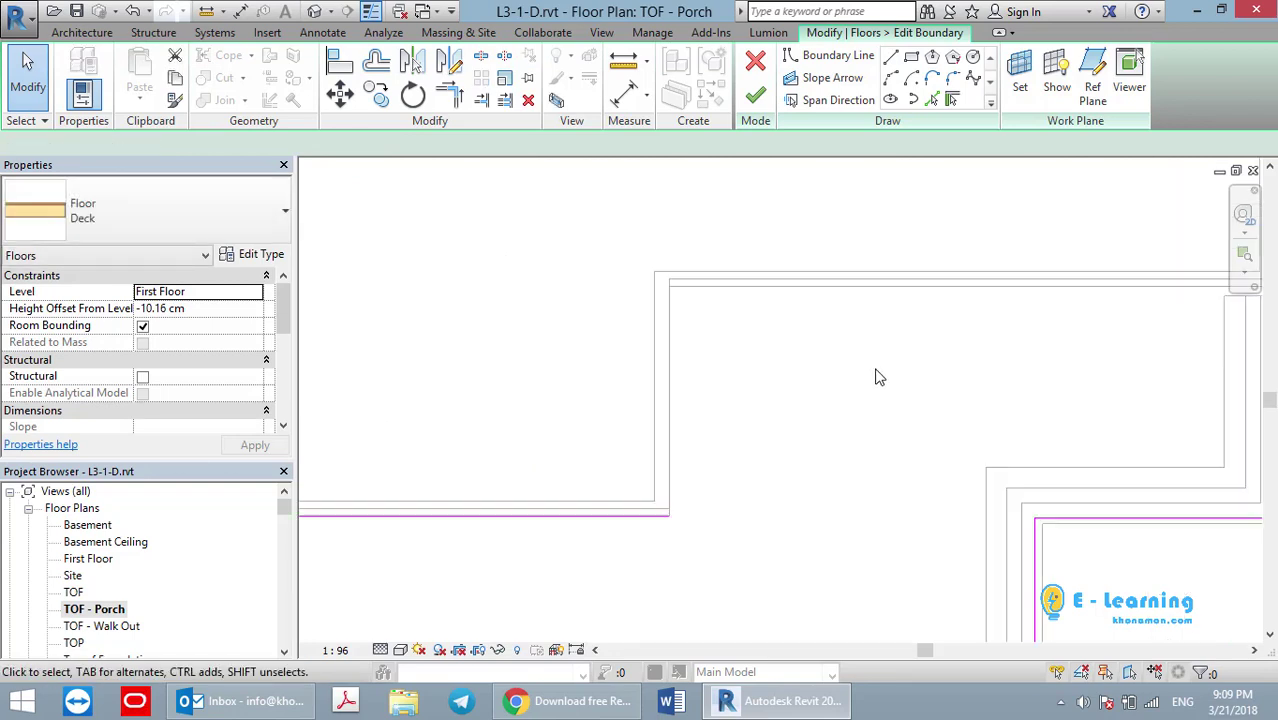
{"action": "scroll", "coordinate": [1111, 318], "scroll_direction": "up", "scroll_amount": 2}
{"action": "scroll", "coordinate": [1124, 332], "scroll_direction": "up", "scroll_amount": 2}
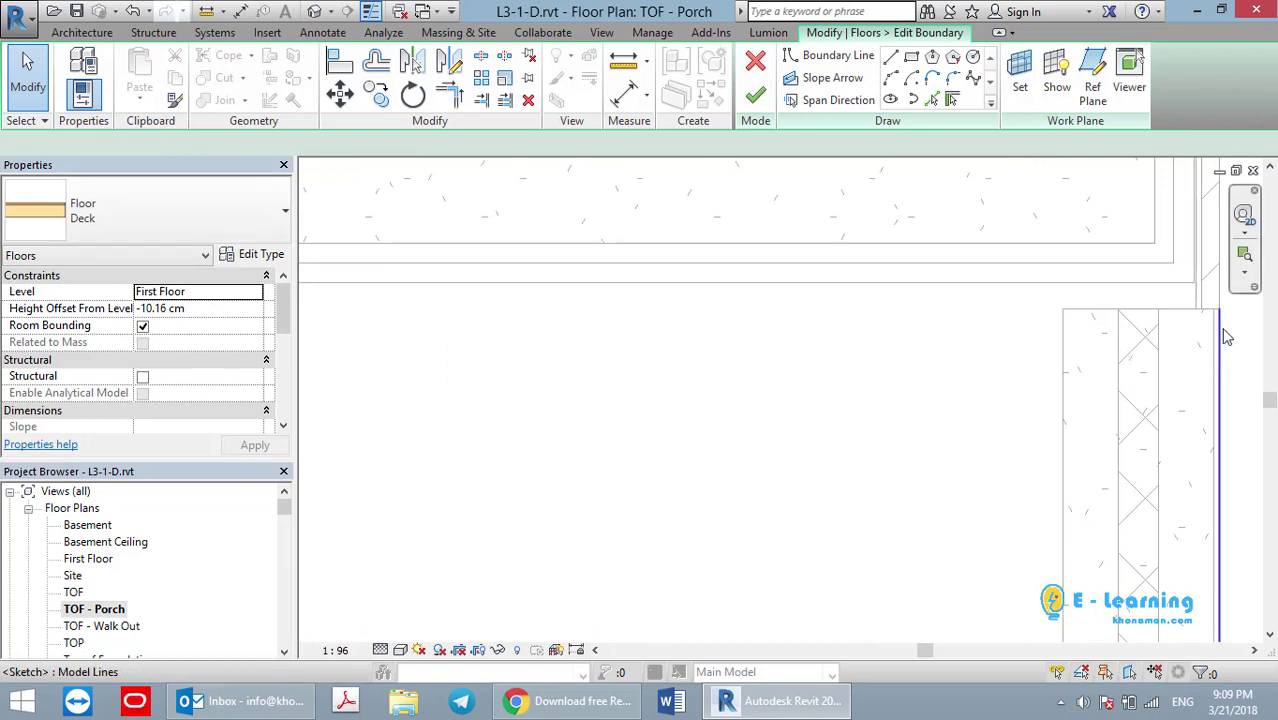
{"action": "middle_click_drag", "start_coordinate": [1227, 337], "coordinate": [1001, 428]}
{"action": "left_click", "coordinate": [1001, 428]}
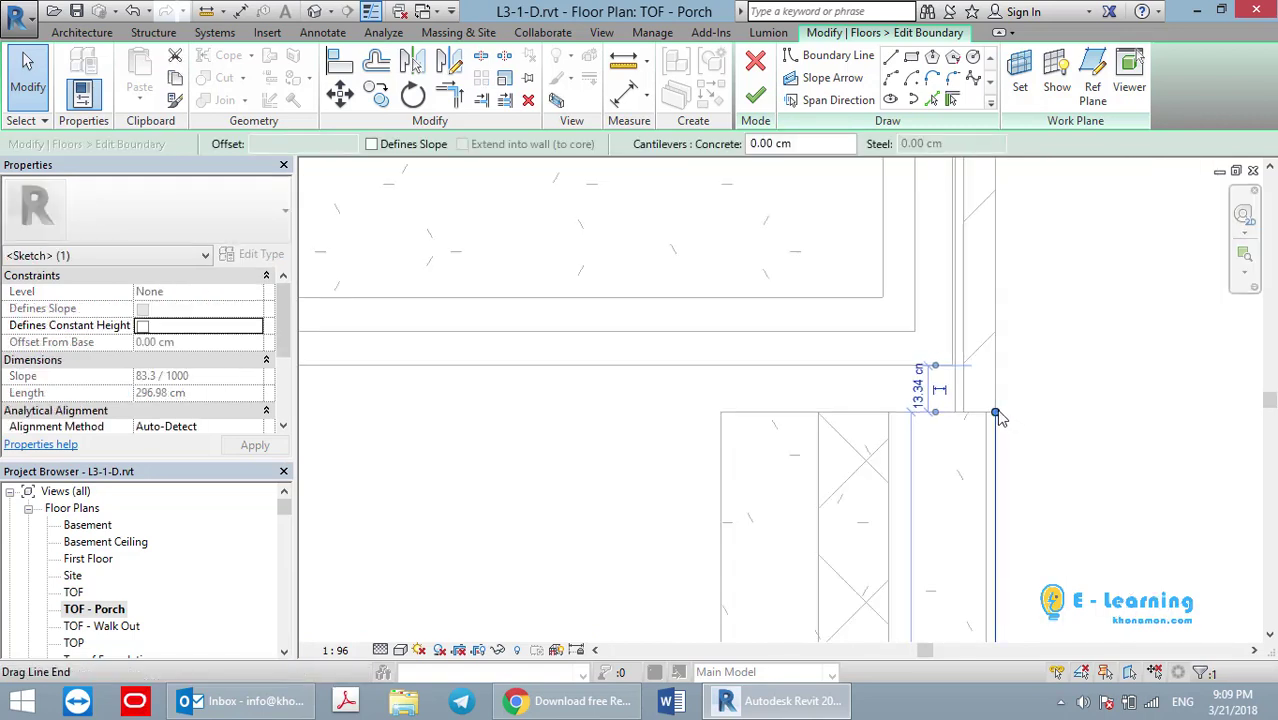
{"action": "key", "text": "Escape"}
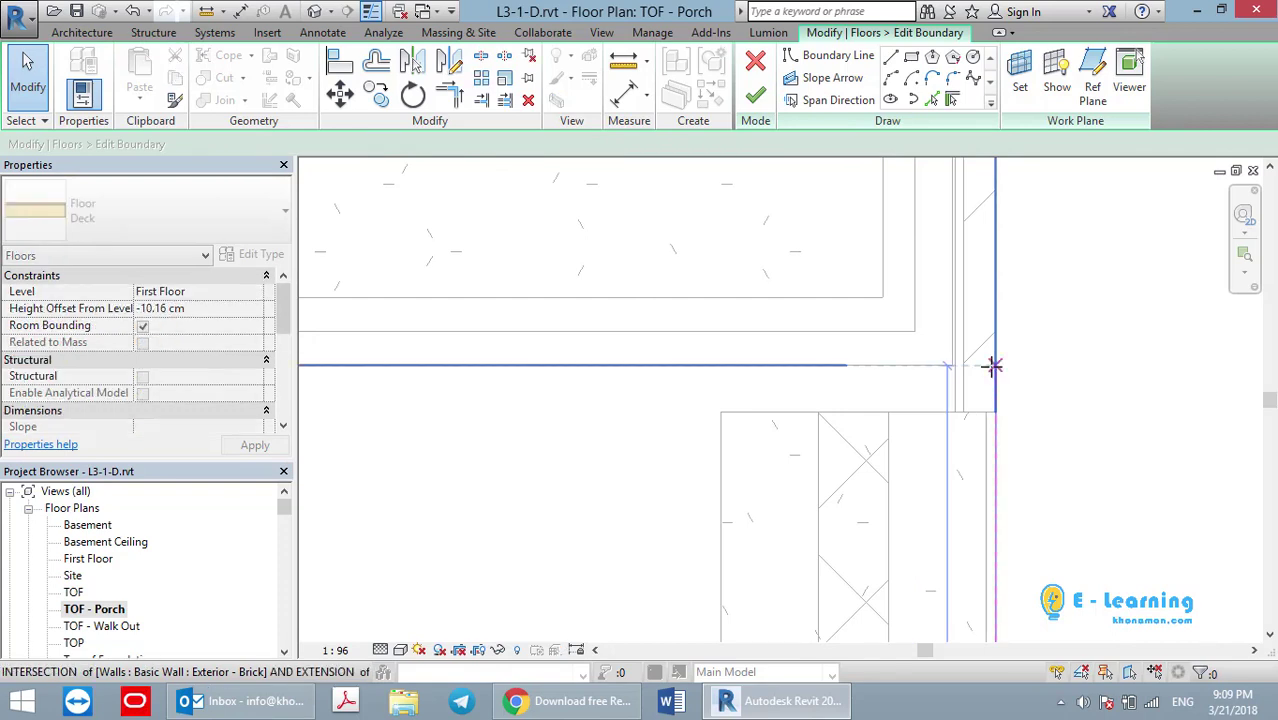
{"action": "left_click", "coordinate": [1022, 428]}
{"action": "mouse_move", "coordinate": [1064, 428]}
{"action": "middle_mouse_down"}
{"action": "mouse_move", "coordinate": [753, 463]}
{"action": "mouse_move", "coordinate": [884, 408]}
{"action": "middle_mouse_up"}
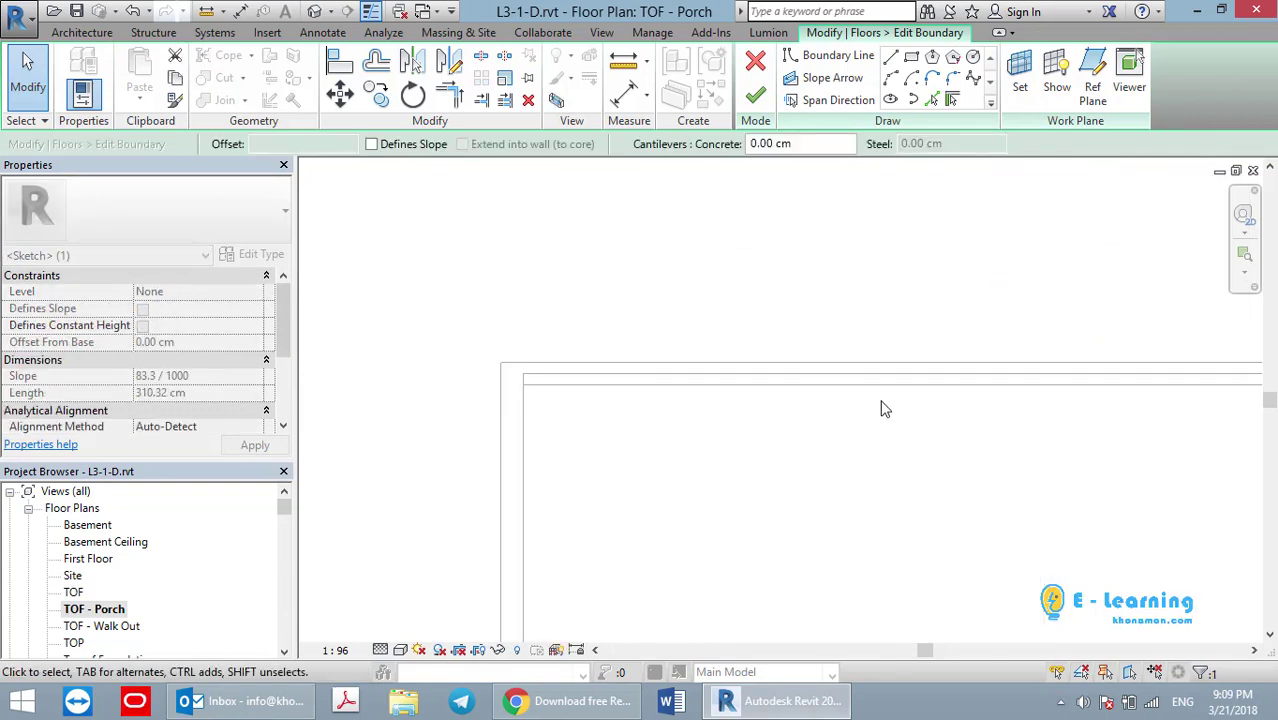
Draw boundary lines from the wall corner up and across to the next wall corner
{"action": "left_click", "coordinate": [892, 58]}
{"action": "mouse_move", "coordinate": [650, 306]}
{"action": "middle_mouse_down"}
{"action": "mouse_move", "coordinate": [602, 351]}
{"action": "mouse_move", "coordinate": [610, 214]}
{"action": "mouse_move", "coordinate": [622, 351]}
{"action": "middle_mouse_up"}
{"action": "left_click", "coordinate": [622, 388]}
{"action": "middle_click_drag", "start_coordinate": [643, 274], "coordinate": [560, 210]}
{"action": "middle_click_drag", "start_coordinate": [621, 481], "coordinate": [556, 640]}
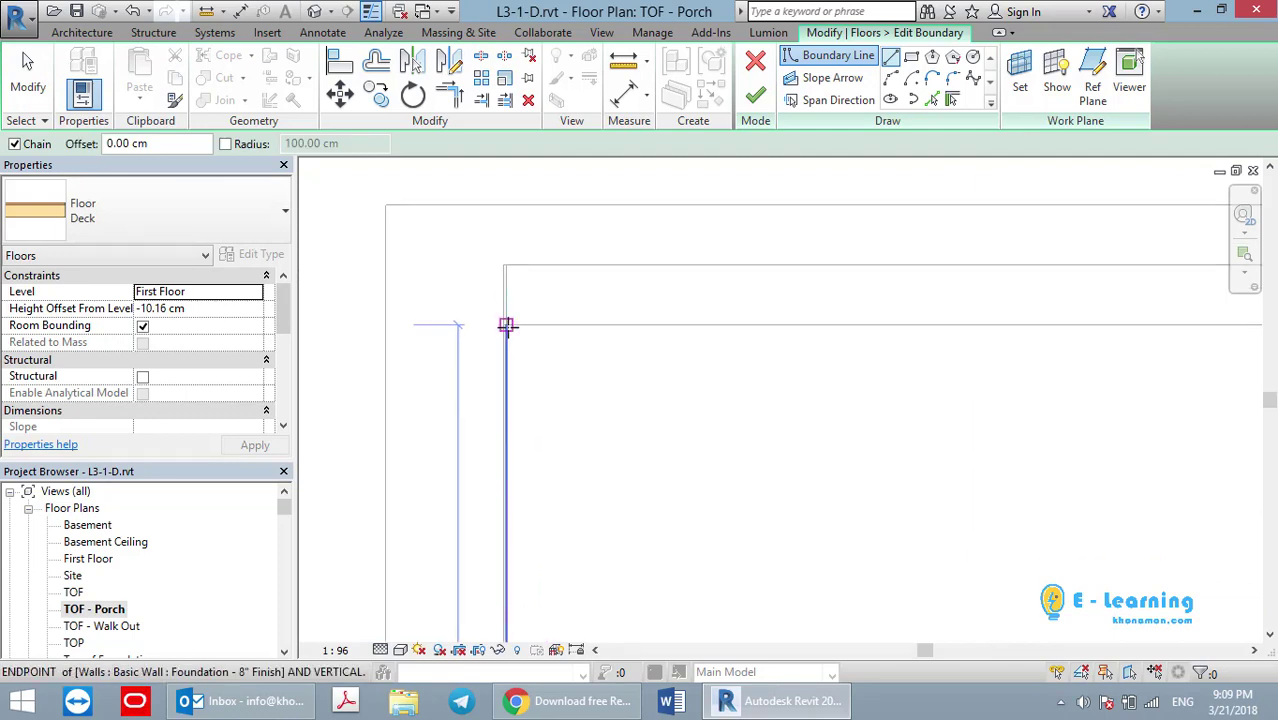
{"action": "left_click", "coordinate": [506, 331]}
{"action": "mouse_move", "coordinate": [594, 374]}
{"action": "middle_mouse_down"}
{"action": "mouse_move", "coordinate": [824, 385]}
{"action": "mouse_move", "coordinate": [602, 396]}
{"action": "mouse_move", "coordinate": [978, 354]}
{"action": "middle_mouse_up"}
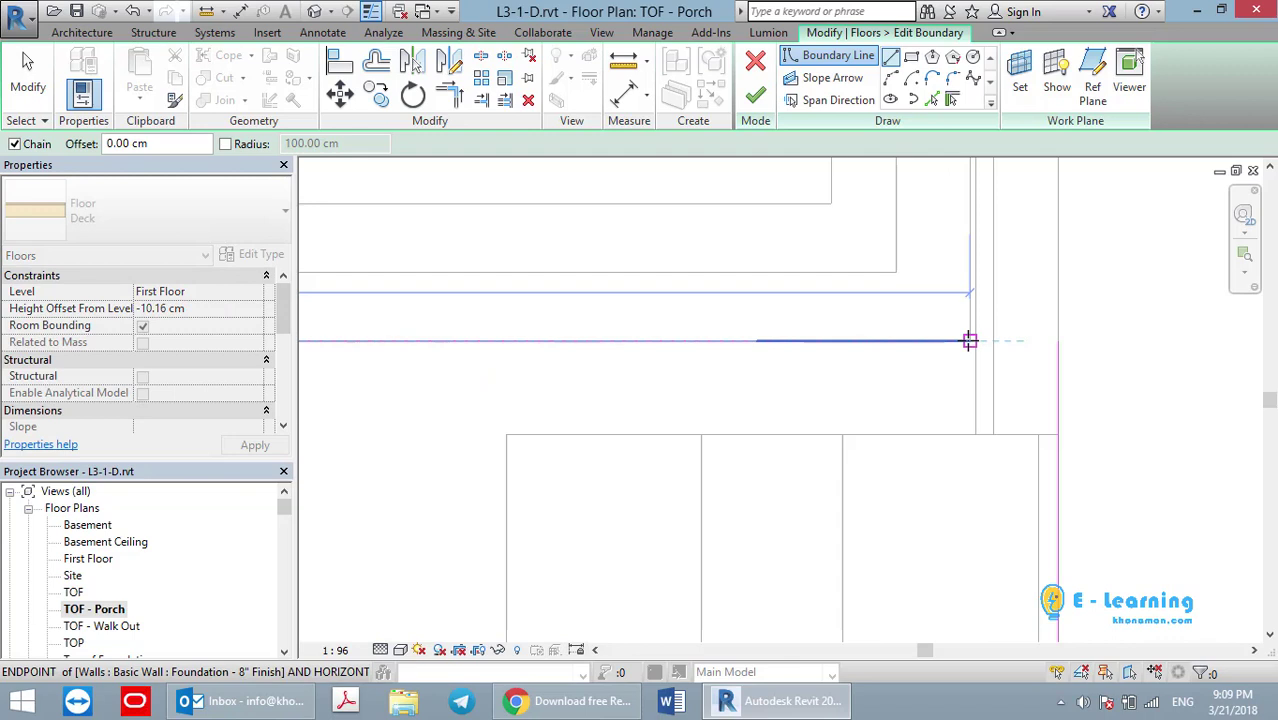
{"action": "mouse_move", "coordinate": [975, 340]}
{"action": "middle_mouse_down"}
{"action": "mouse_move", "coordinate": [969, 328]}
{"action": "mouse_move", "coordinate": [978, 348]}
{"action": "middle_mouse_up"}
{"action": "left_click", "coordinate": [980, 353]}
Add segments down to the foundation corner and across to the footing endpoint, closing the loop
{"action": "scroll", "coordinate": [965, 421], "scroll_direction": "down", "scroll_amount": 3}
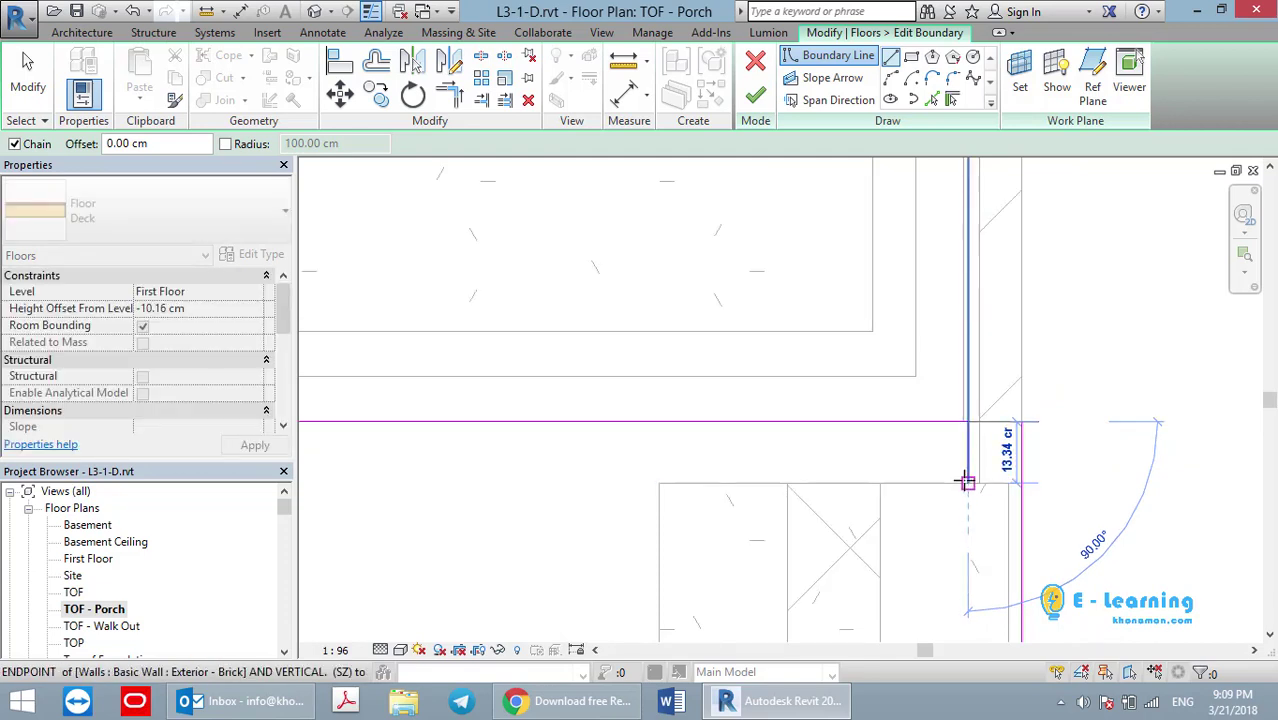
{"action": "left_click", "coordinate": [967, 483]}
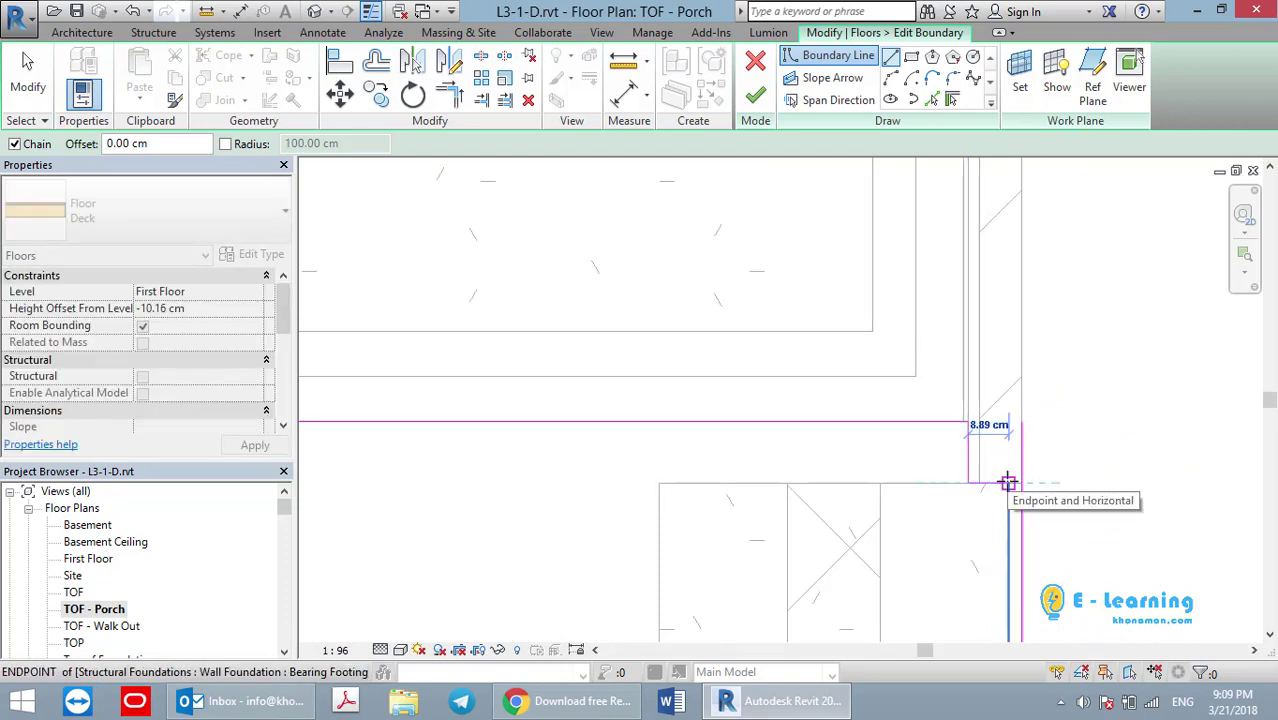
{"action": "left_click", "coordinate": [1021, 483]}
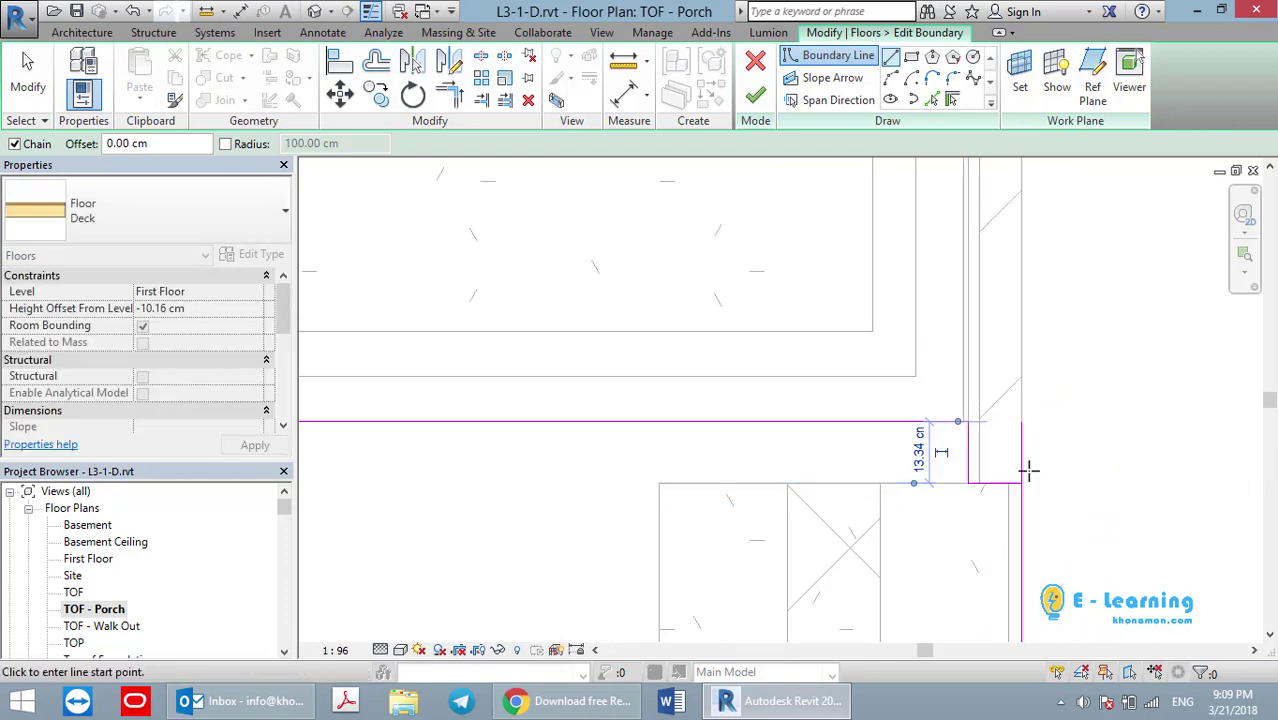
{"action": "left_click", "coordinate": [1021, 453]}
{"action": "key", "text": "Escape"}
{"action": "key", "text": "Escape"}
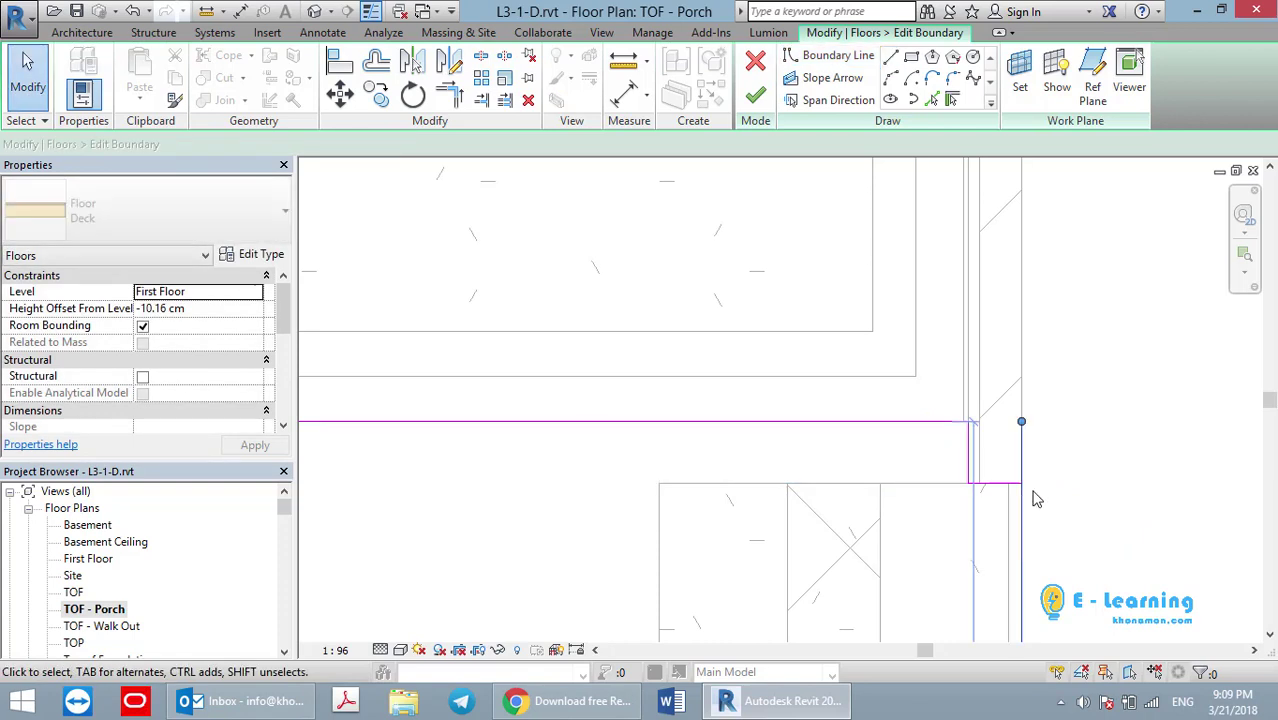
Square the bottom-right corner with Trim/Extend to Corner and finish the Deck floor sketch
{"action": "left_click", "coordinate": [800, 421]}
{"action": "left_click", "coordinate": [603, 174]}
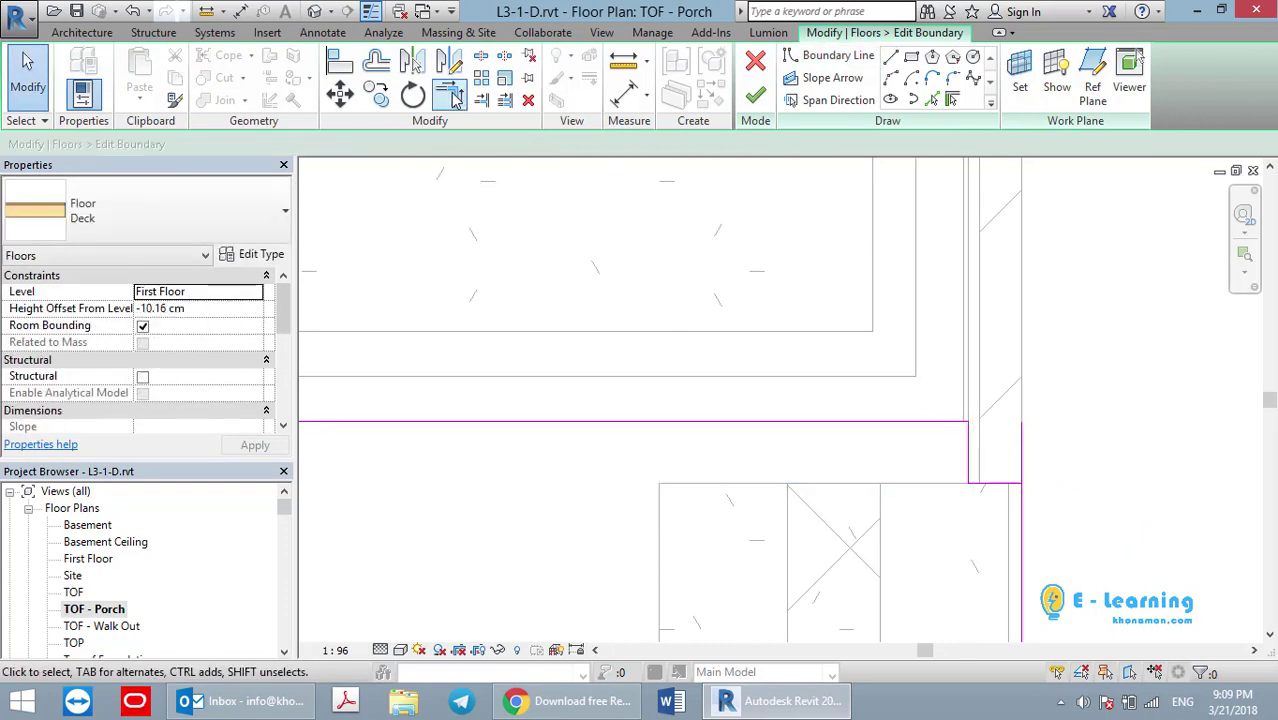
{"action": "left_click", "coordinate": [452, 97]}
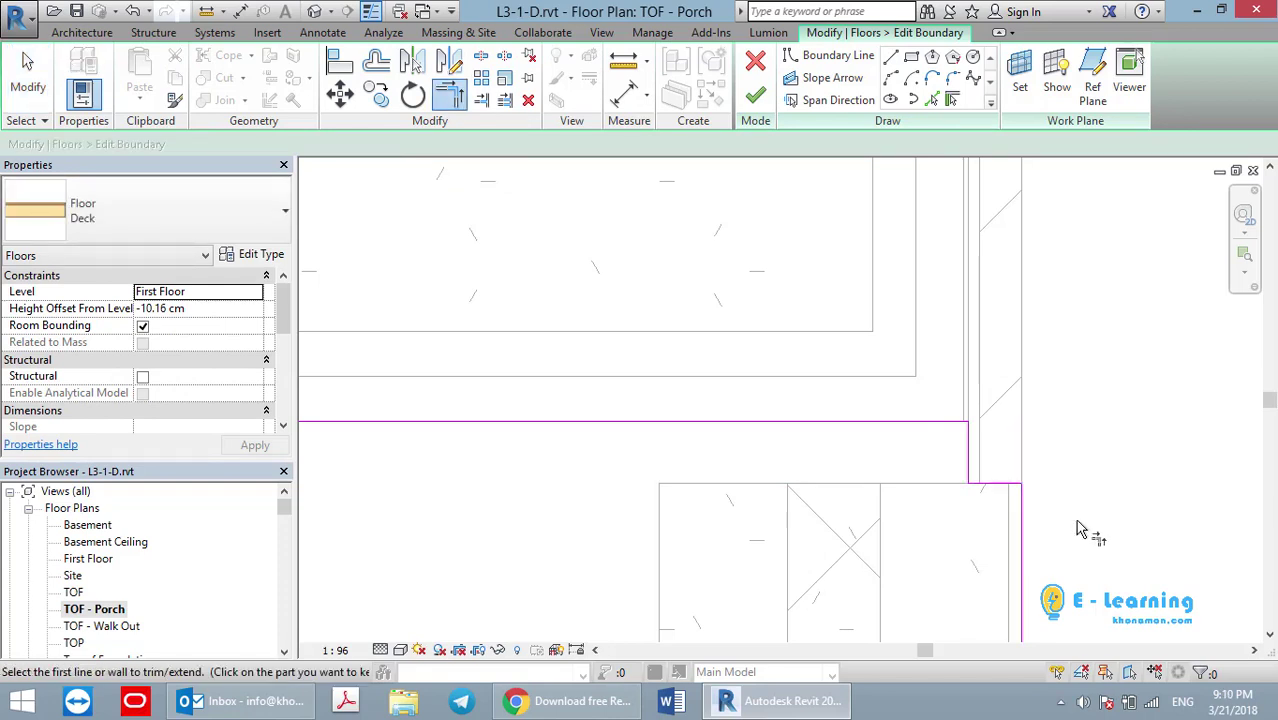
{"action": "left_click", "coordinate": [965, 486]}
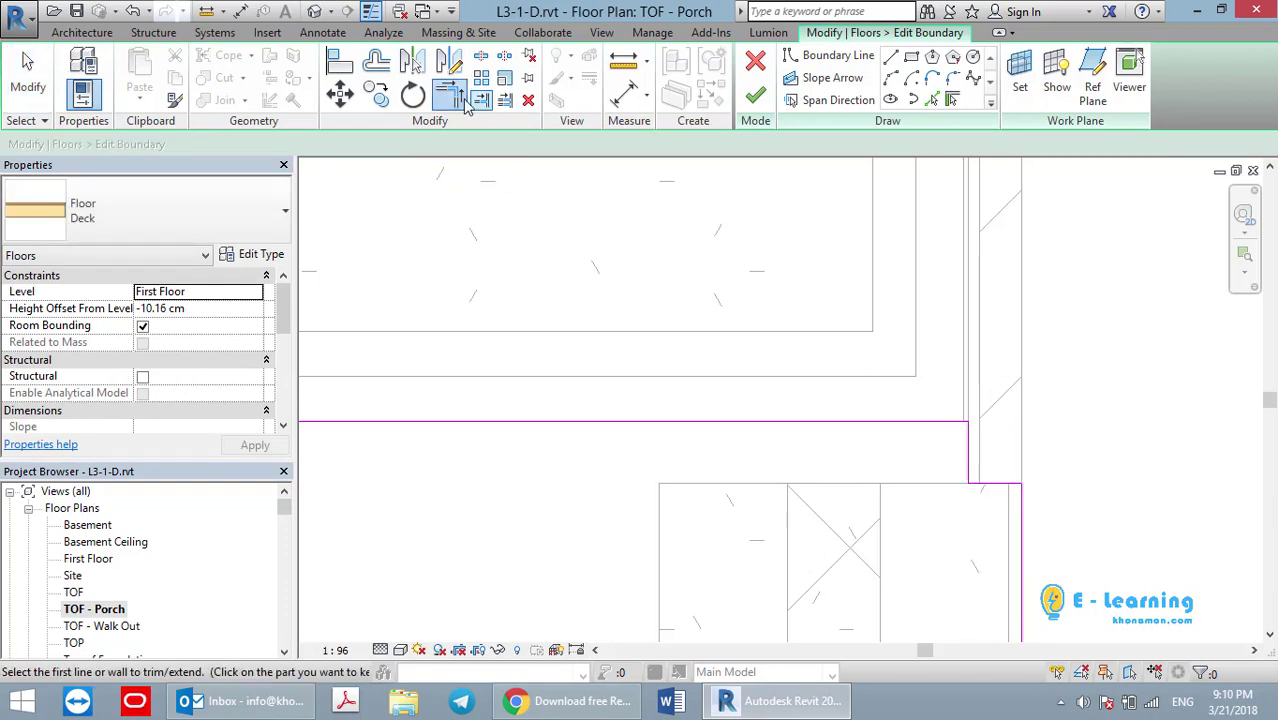
{"action": "key", "text": "Escape"}
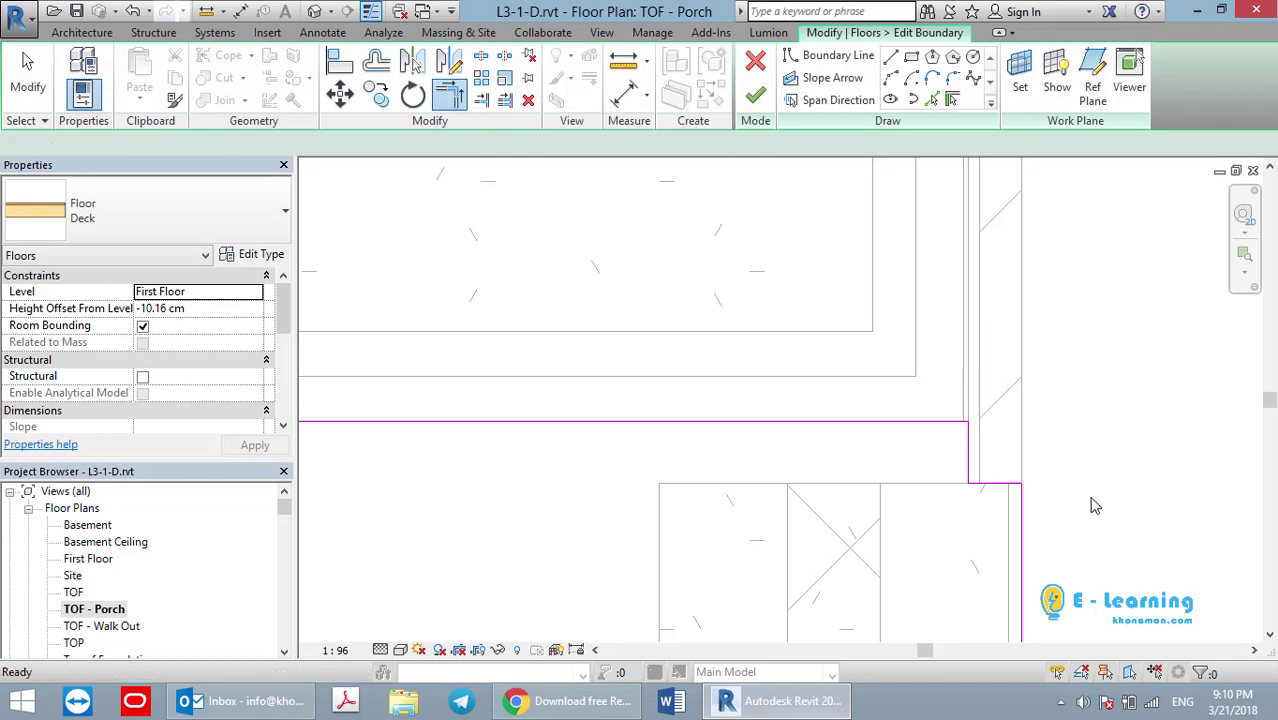
{"action": "key", "text": "Return"}
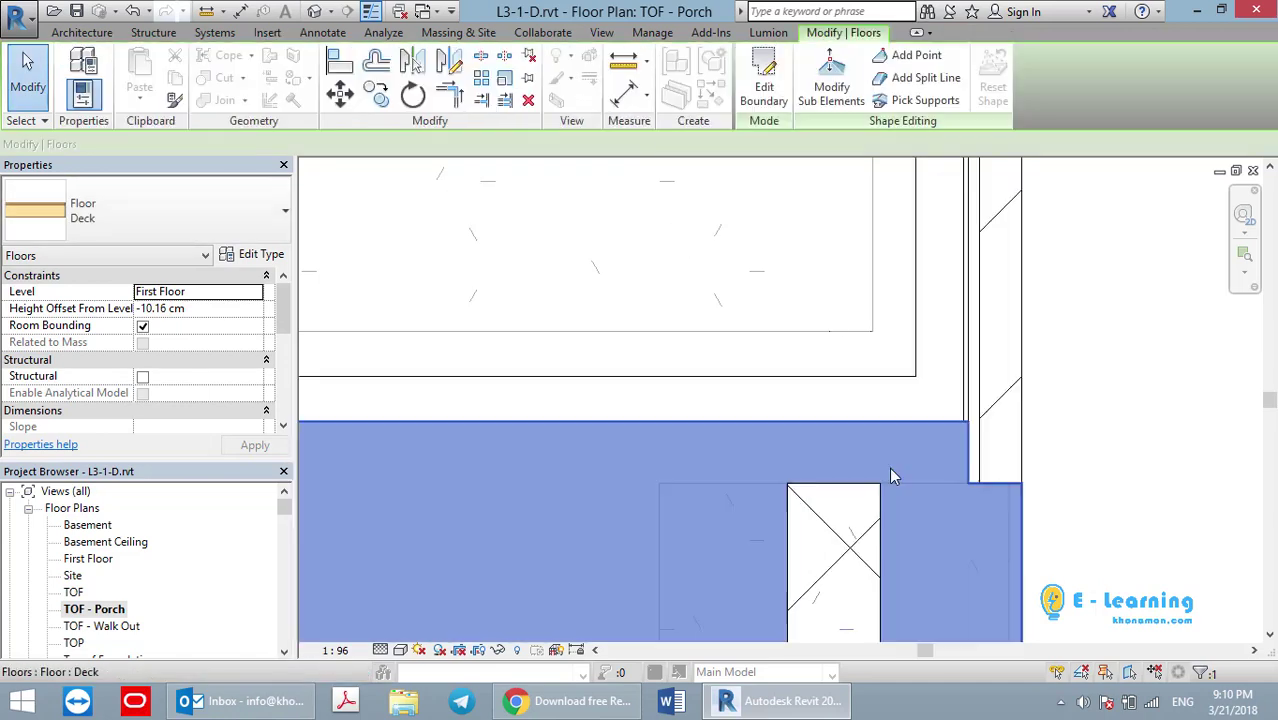
Stretch the porch foundation wall's end upward as a first attempt
{"action": "scroll", "coordinate": [830, 530], "scroll_direction": "down", "scroll_amount": 3}
{"action": "left_click", "coordinate": [1087, 523]}
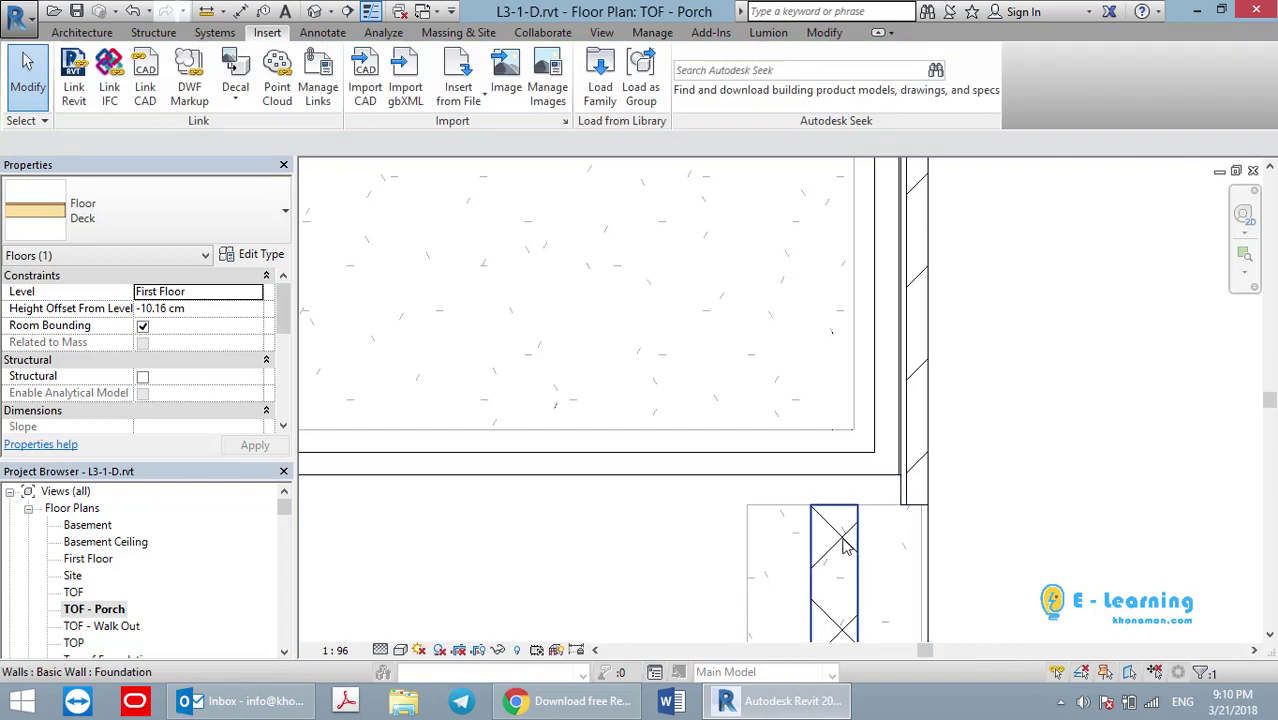
{"action": "left_click", "coordinate": [829, 507]}
{"action": "left_click_drag", "start_coordinate": [833, 507], "coordinate": [858, 472]}
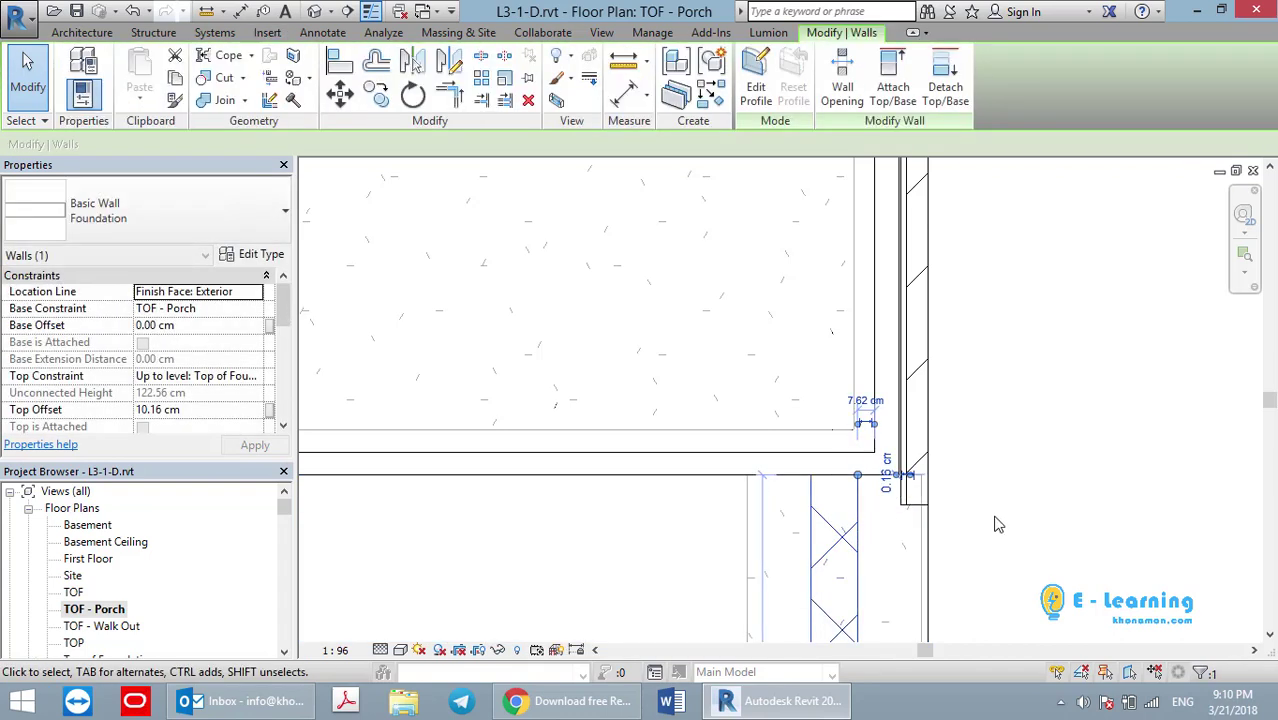
{"action": "left_click", "coordinate": [975, 530]}
Drag the porch foundation wall's end up to meet the house foundation line
{"action": "scroll", "coordinate": [918, 550], "scroll_direction": "down", "scroll_amount": 2}
{"action": "scroll", "coordinate": [918, 550], "scroll_direction": "down", "scroll_amount": 2}
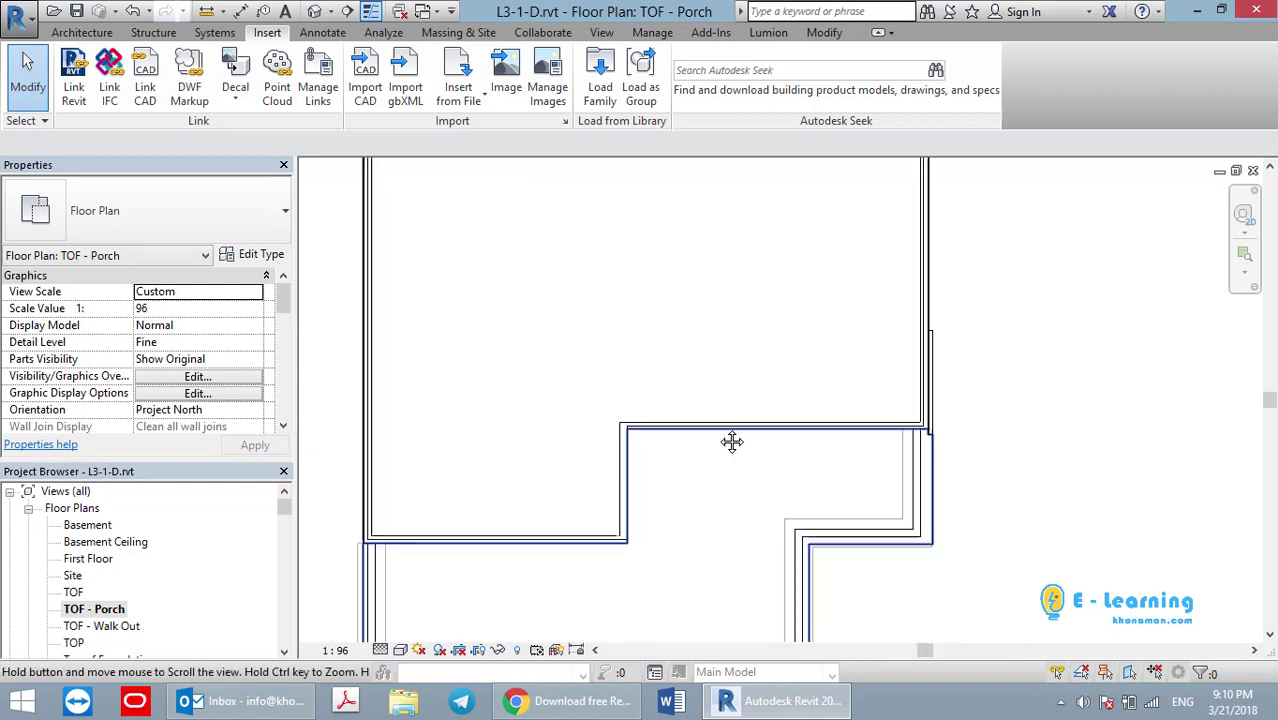
{"action": "middle_click_drag", "start_coordinate": [733, 442], "coordinate": [733, 371]}
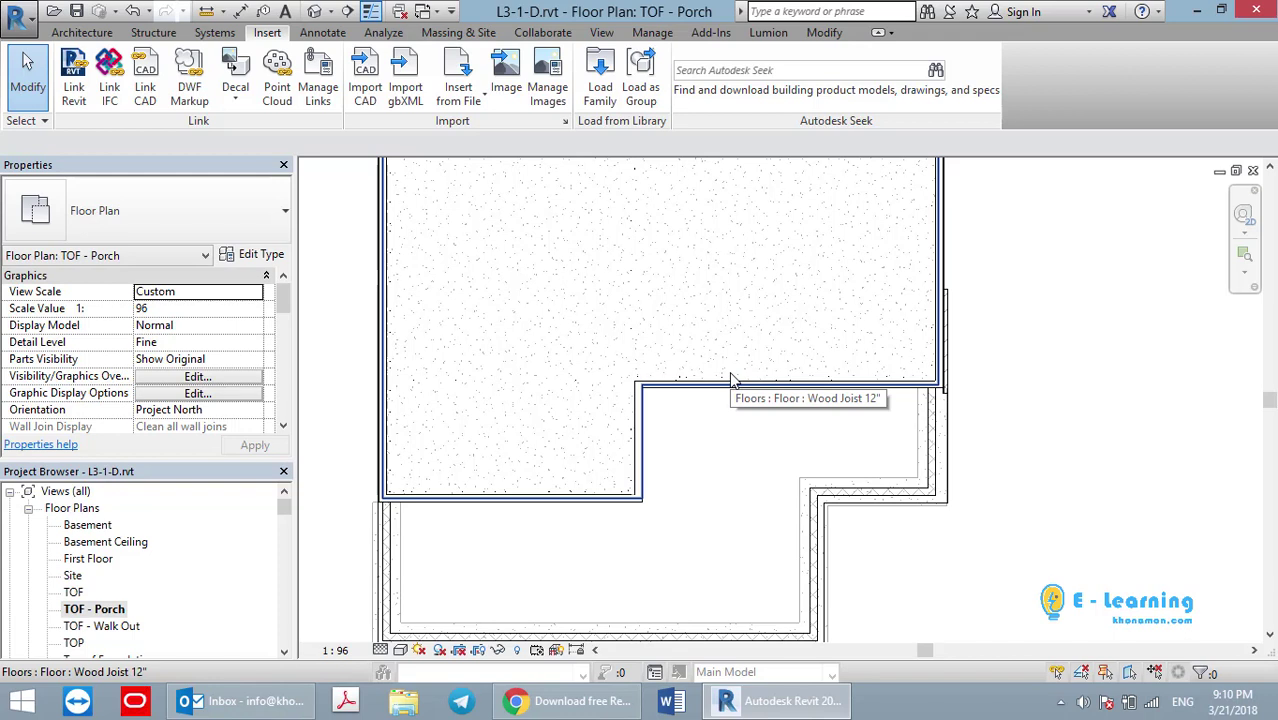
{"action": "scroll", "coordinate": [947, 360], "scroll_direction": "up", "scroll_amount": 3}
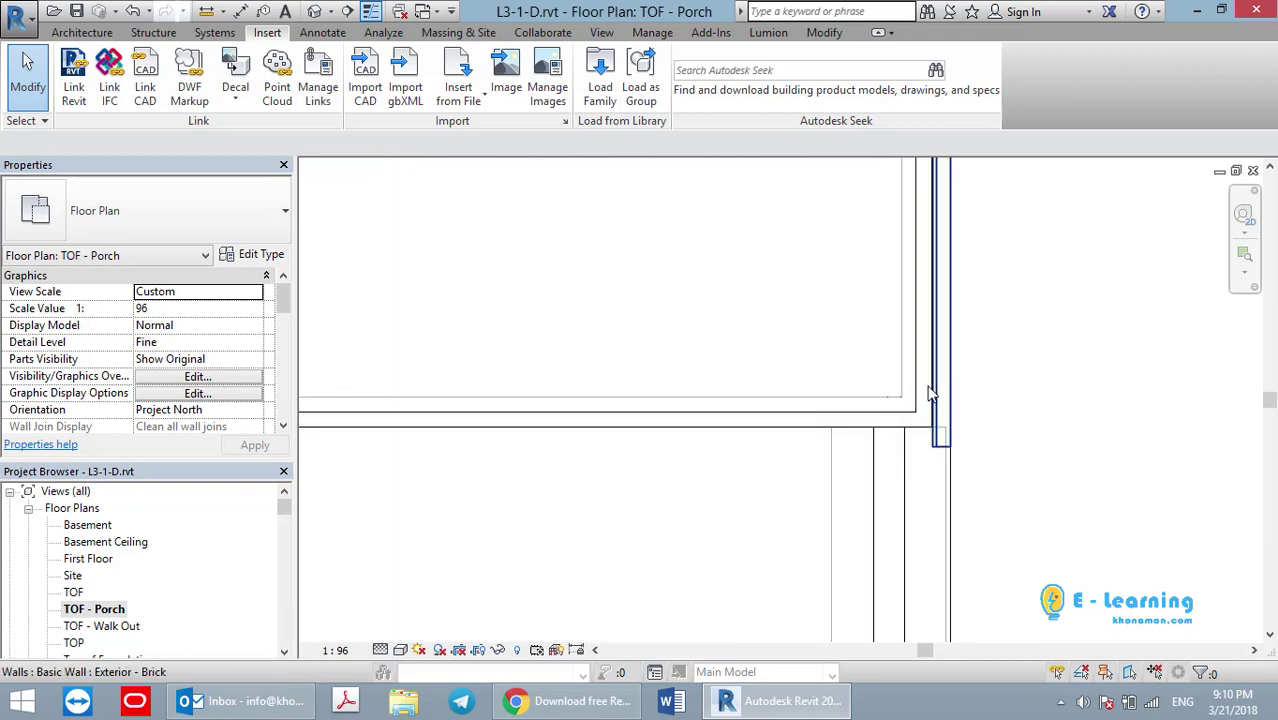
{"action": "scroll", "coordinate": [947, 360], "scroll_direction": "up", "scroll_amount": 2}
{"action": "left_click", "coordinate": [858, 483]}
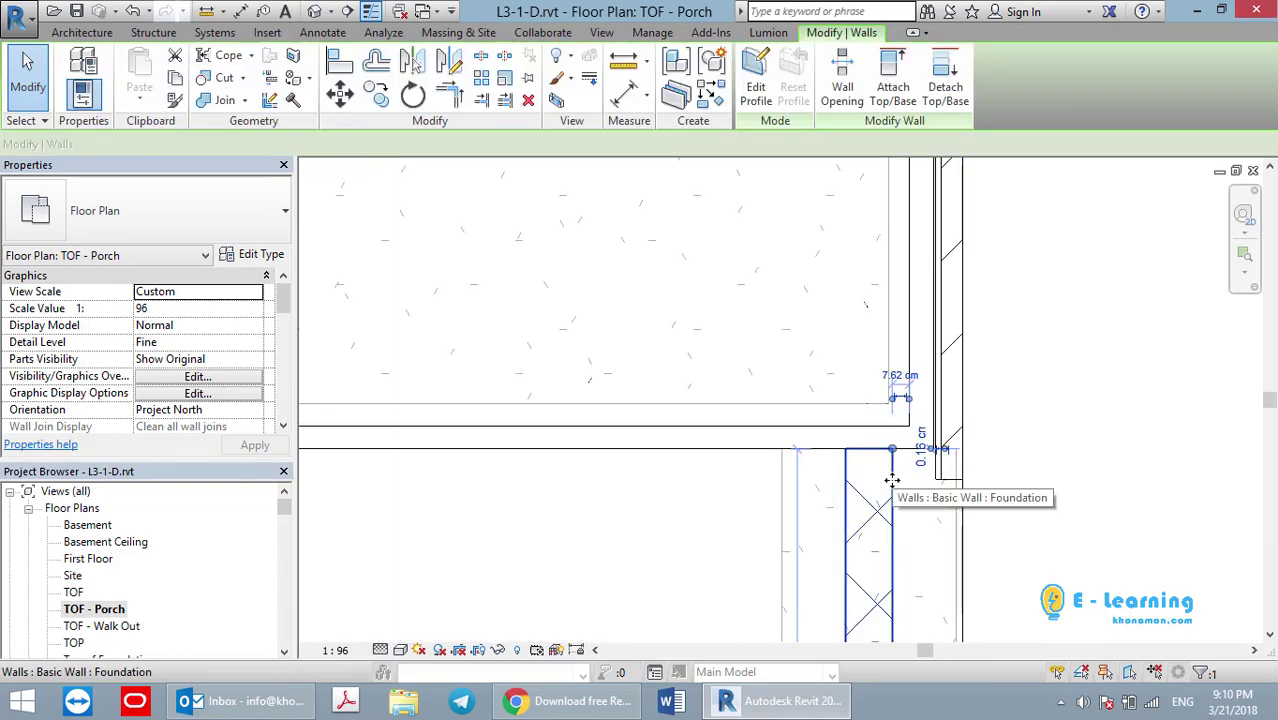
{"action": "middle_click_drag", "start_coordinate": [932, 489], "coordinate": [897, 515]}
{"action": "key", "text": "Escape"}
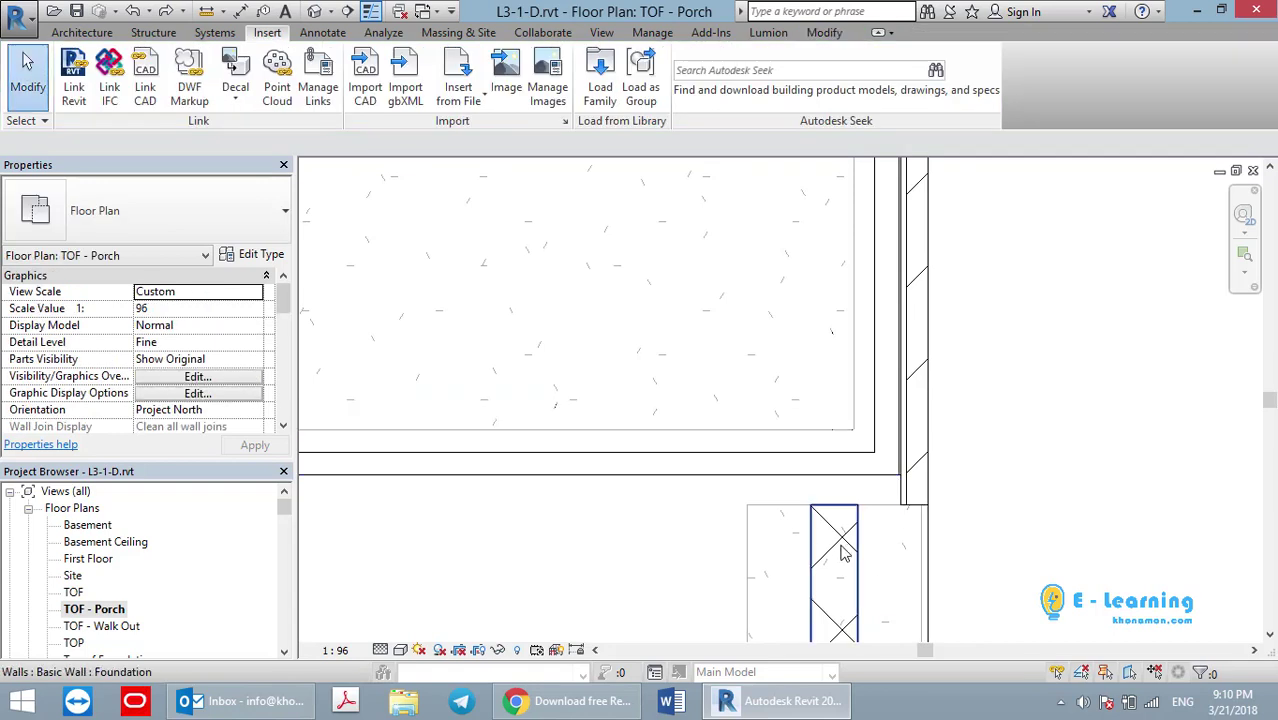
{"action": "left_click", "coordinate": [843, 531]}
{"action": "left_click_drag", "start_coordinate": [856, 510], "coordinate": [857, 475]}
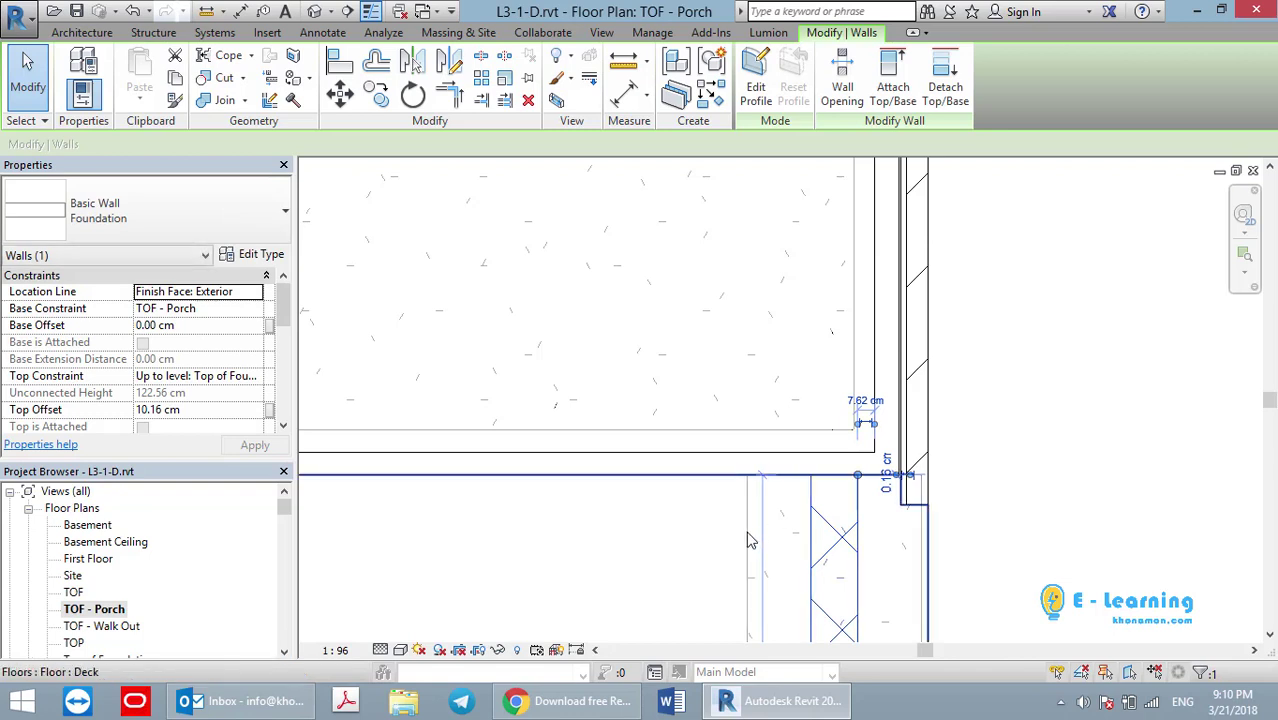
{"action": "key", "text": "Escape"}
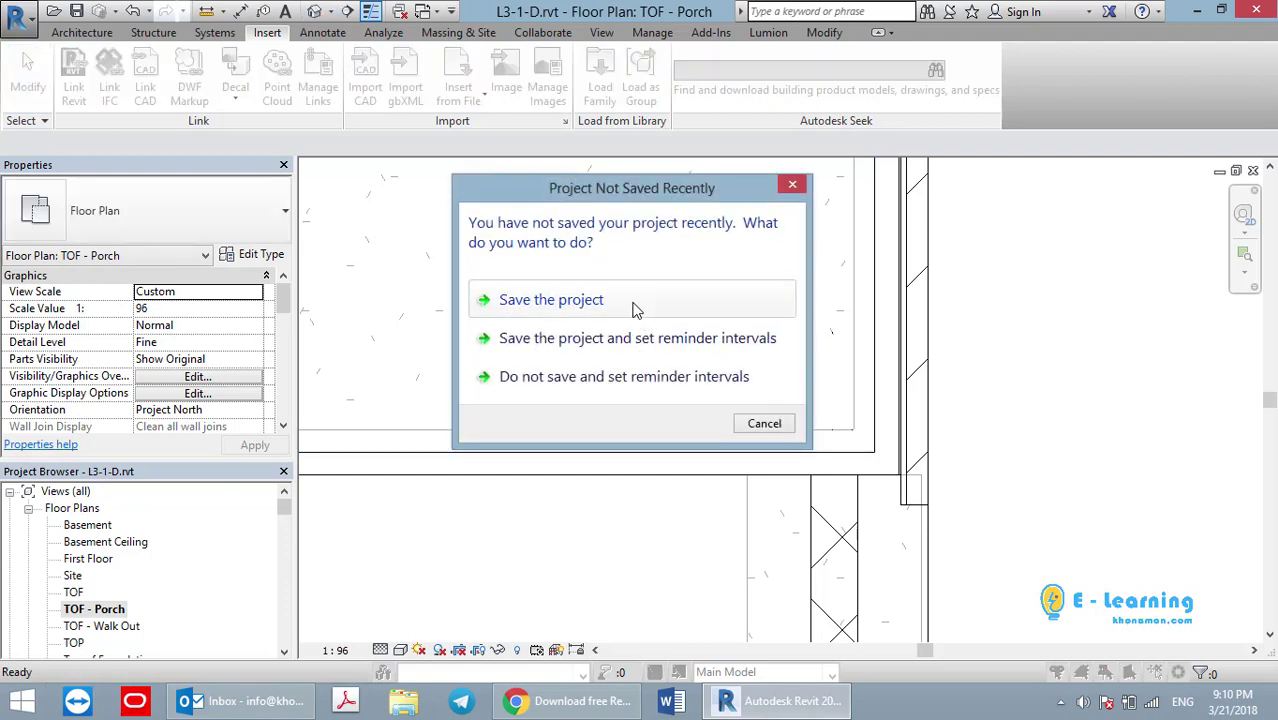
Save the project from the reminder and orbit the 3D view around the deck and foundation walls
{"action": "left_click", "coordinate": [764, 423]}
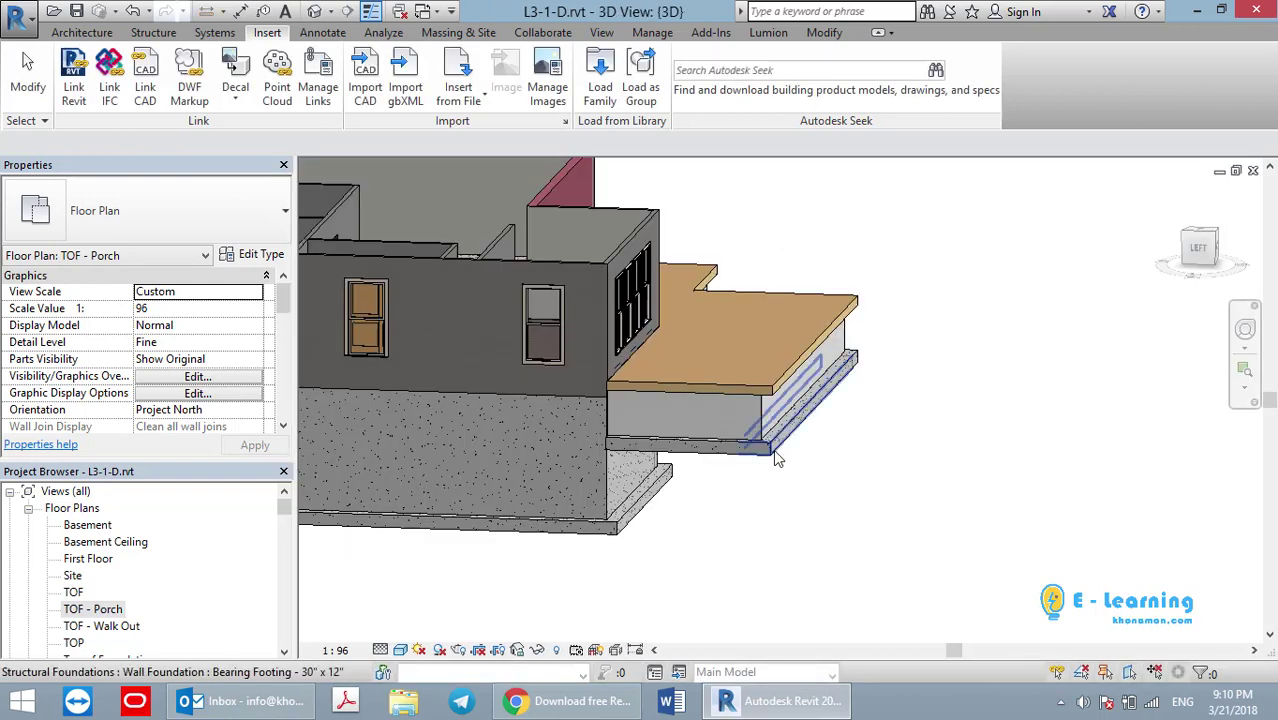
{"action": "scroll", "coordinate": [760, 460], "scroll_direction": "up", "scroll_amount": 1}
{"action": "scroll", "coordinate": [643, 436], "scroll_direction": "up", "scroll_amount": 2}
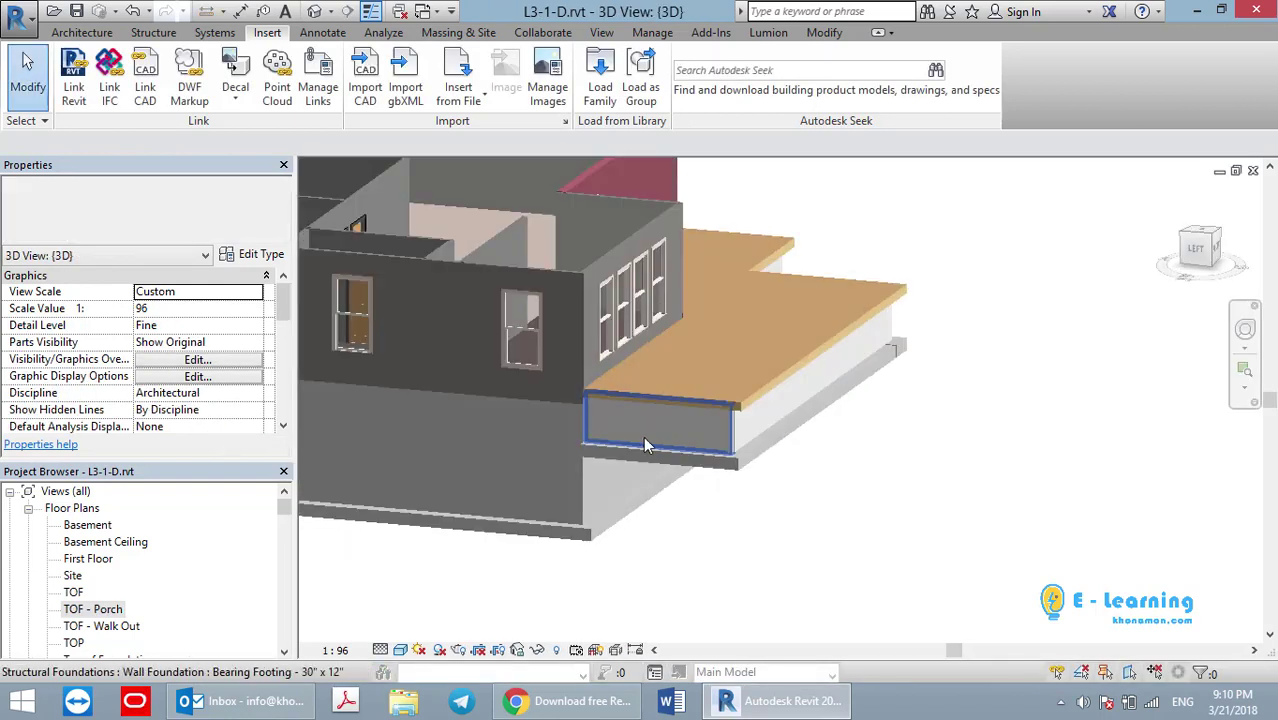
{"action": "scroll", "coordinate": [578, 395], "scroll_direction": "up", "scroll_amount": 3}
{"action": "scroll", "coordinate": [602, 420], "scroll_direction": "up", "scroll_amount": 2}
{"action": "scroll", "coordinate": [601, 420], "scroll_direction": "down", "scroll_amount": 2}
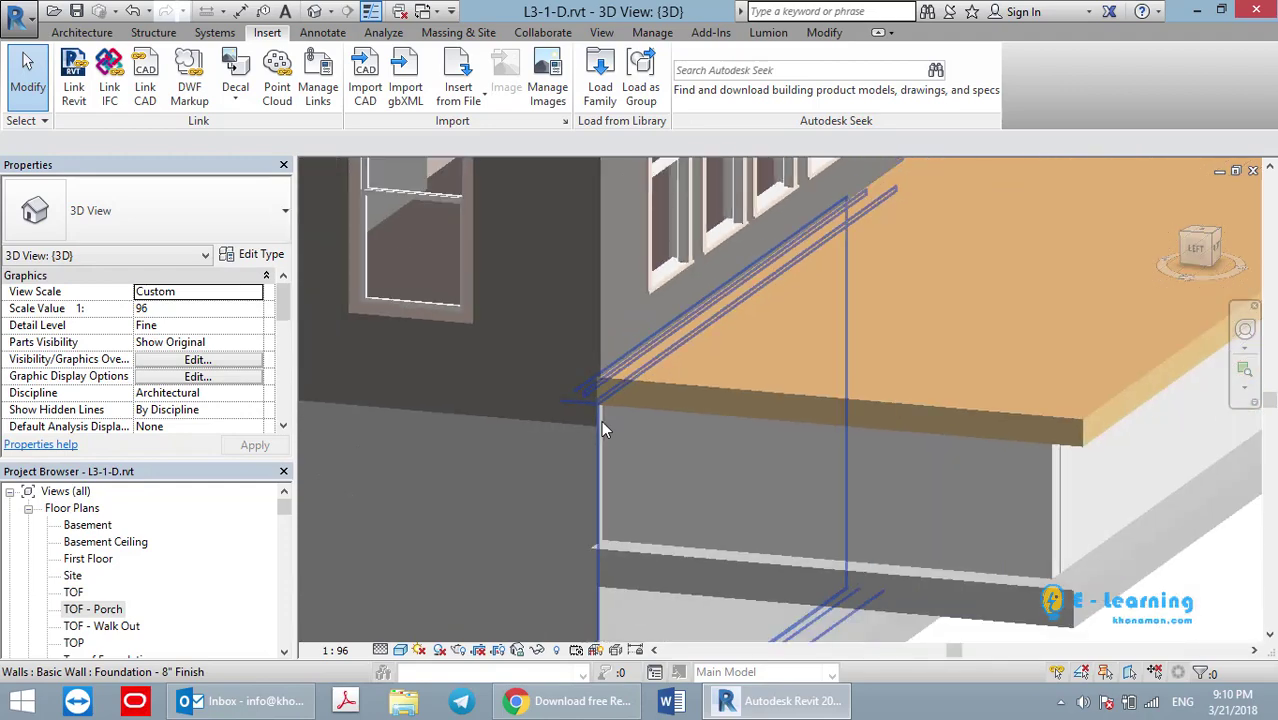
{"action": "mouse_move", "coordinate": [626, 468]}
{"action": "middle_mouse_down", "text": "shift"}
{"action": "mouse_move", "coordinate": [963, 428]}
{"action": "mouse_move", "coordinate": [910, 440]}
{"action": "middle_mouse_up", "text": "shift"}
{"action": "scroll", "coordinate": [899, 442], "scroll_direction": "up", "scroll_amount": 3}
{"action": "scroll", "coordinate": [846, 467], "scroll_direction": "up", "scroll_amount": 1}
{"action": "scroll", "coordinate": [845, 475], "scroll_direction": "down", "scroll_amount": 1}
Start an architectural column, browse its types, and switch to the First Floor plan
{"action": "mouse_move", "coordinate": [845, 478]}
{"action": "middle_mouse_down", "text": "shift"}
{"action": "mouse_move", "coordinate": [779, 565]}
{"action": "mouse_move", "coordinate": [793, 391]}
{"action": "mouse_move", "coordinate": [852, 513]}
{"action": "mouse_move", "coordinate": [790, 471]}
{"action": "mouse_move", "coordinate": [927, 491]}
{"action": "mouse_move", "coordinate": [815, 448]}
{"action": "mouse_move", "coordinate": [493, 462]}
{"action": "middle_mouse_up", "text": "shift"}
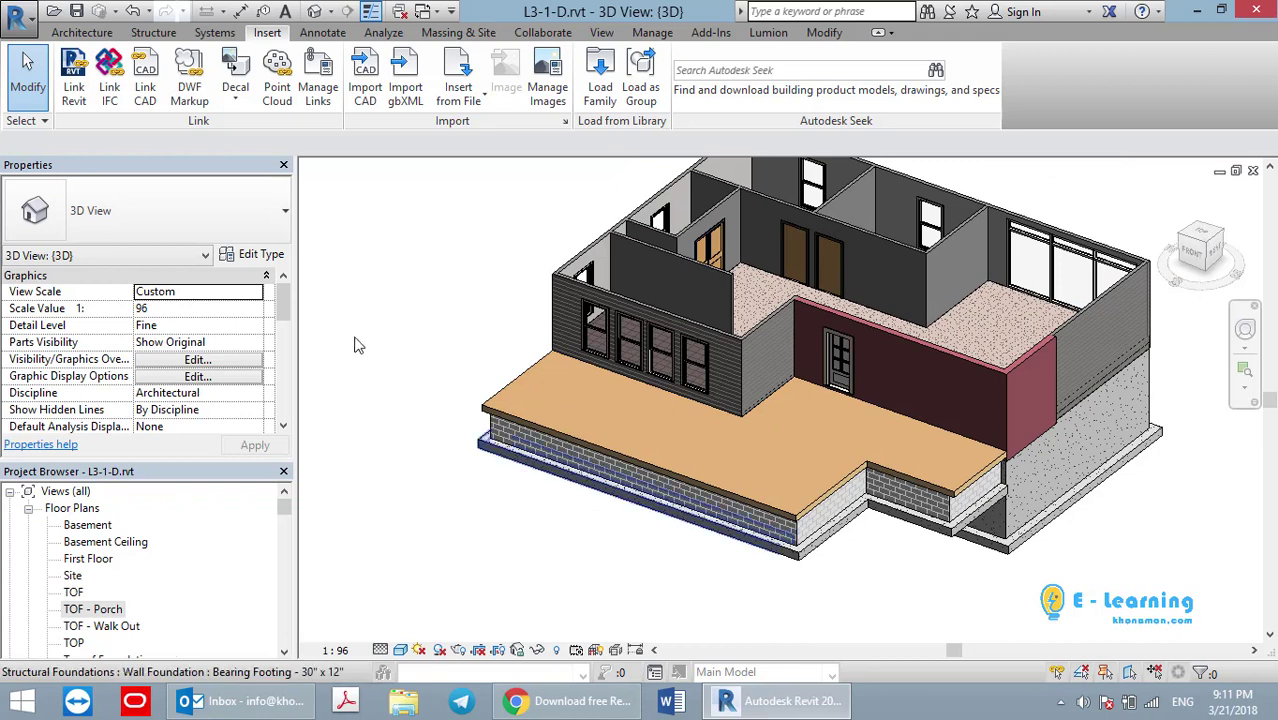
{"action": "left_click", "coordinate": [82, 33]}
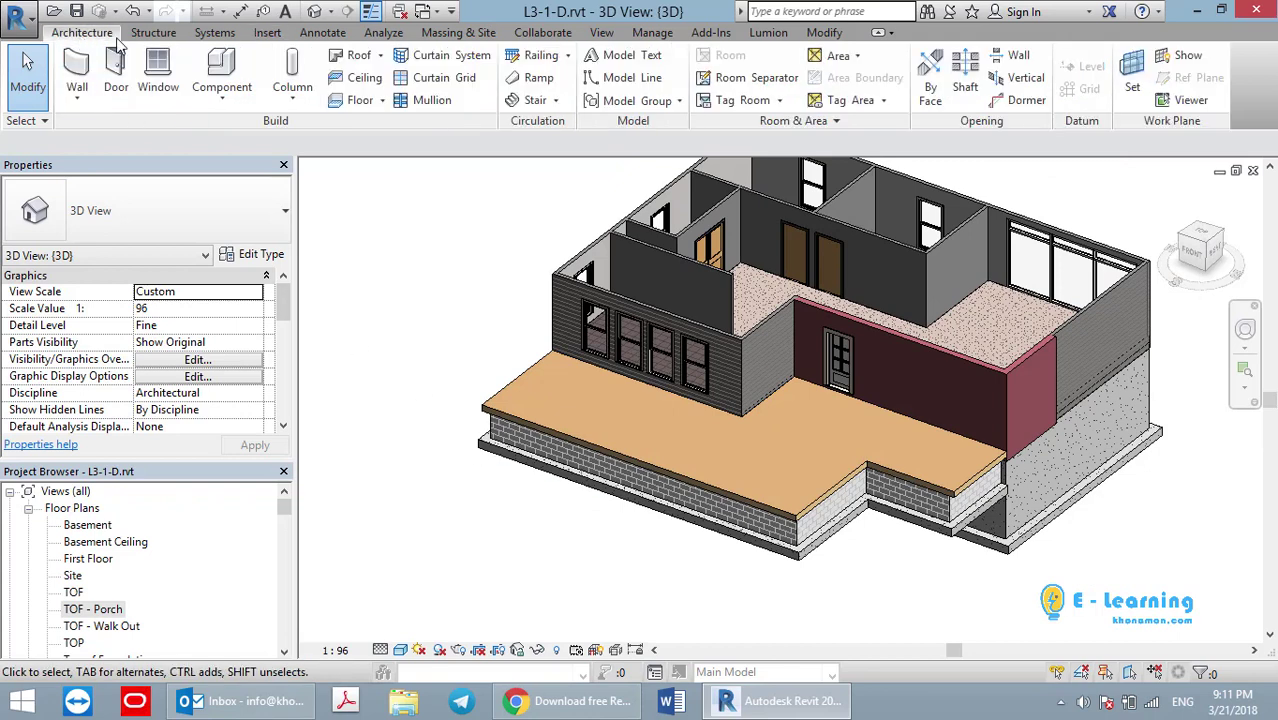
{"action": "left_click", "coordinate": [292, 72]}
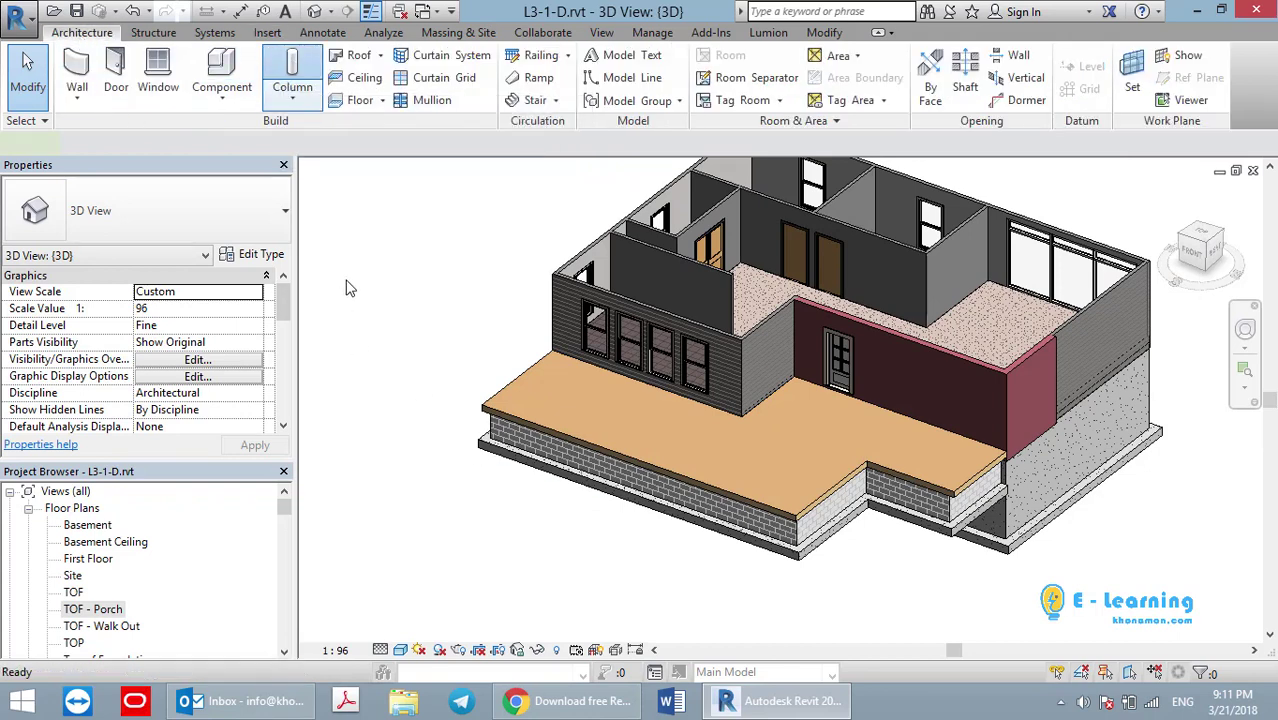
{"action": "left_click", "coordinate": [224, 234]}
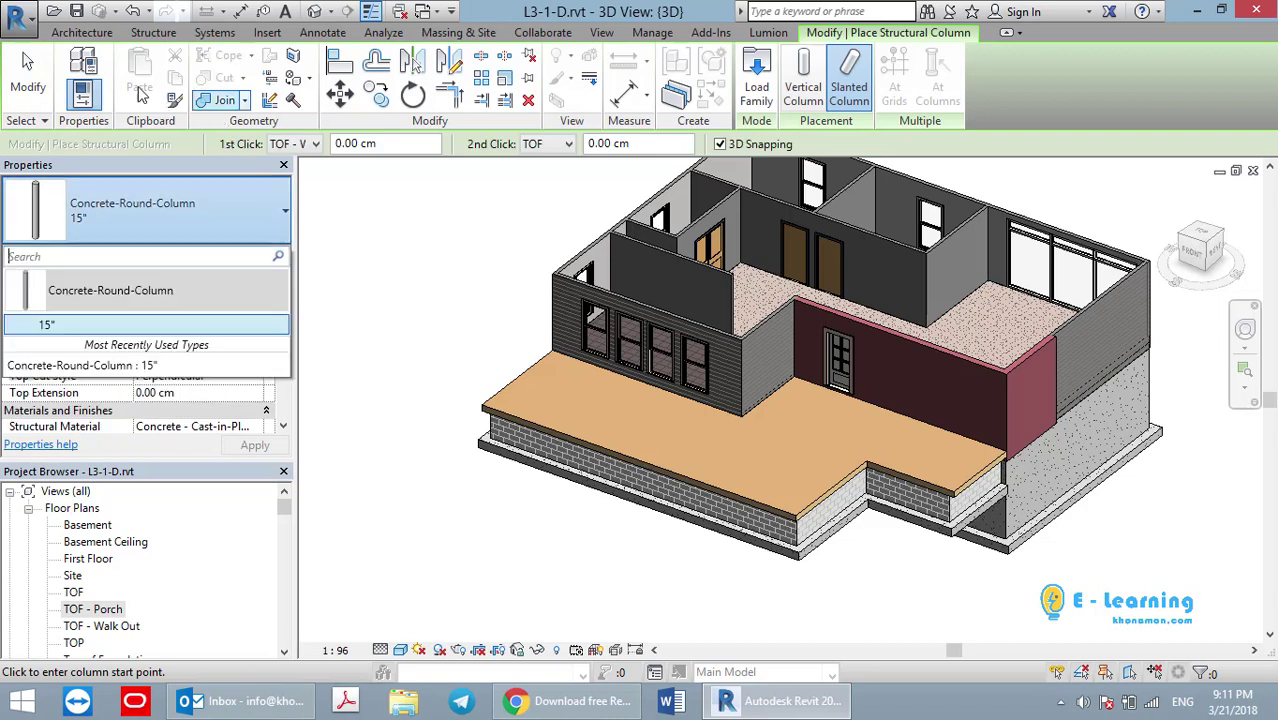
{"action": "left_click", "coordinate": [82, 32]}
{"action": "left_click", "coordinate": [290, 100]}
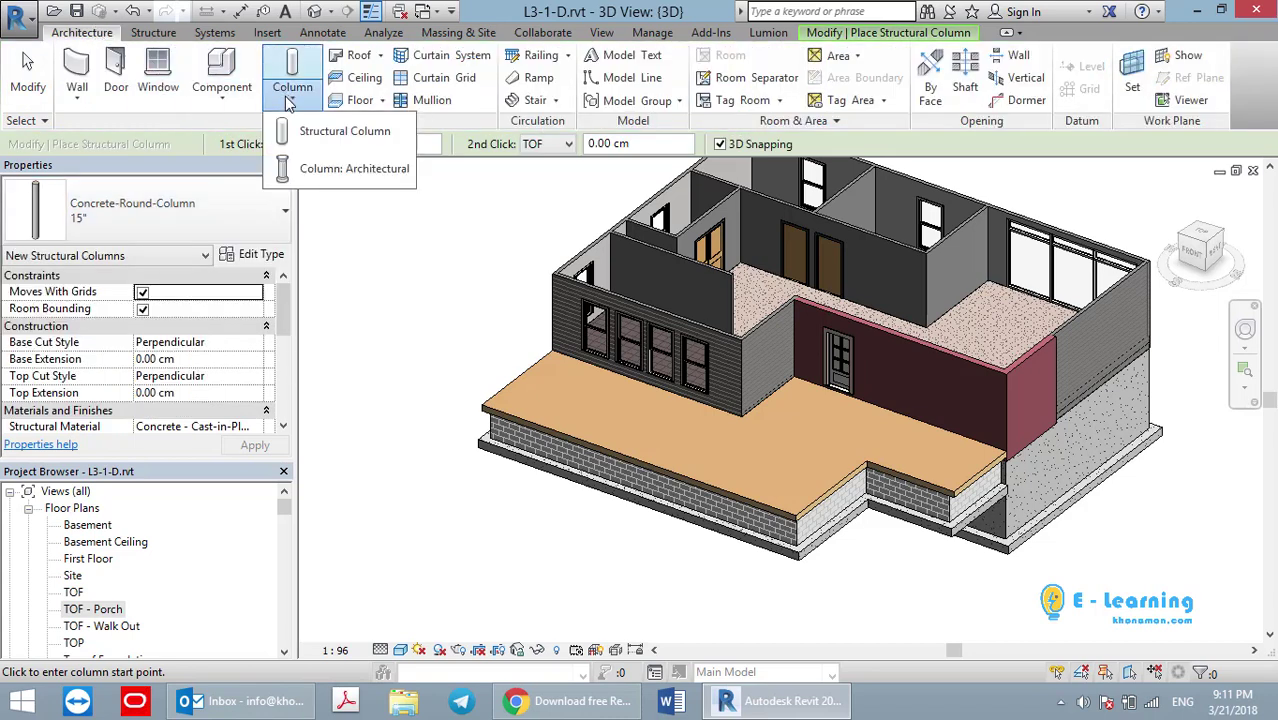
{"action": "left_click", "coordinate": [330, 169]}
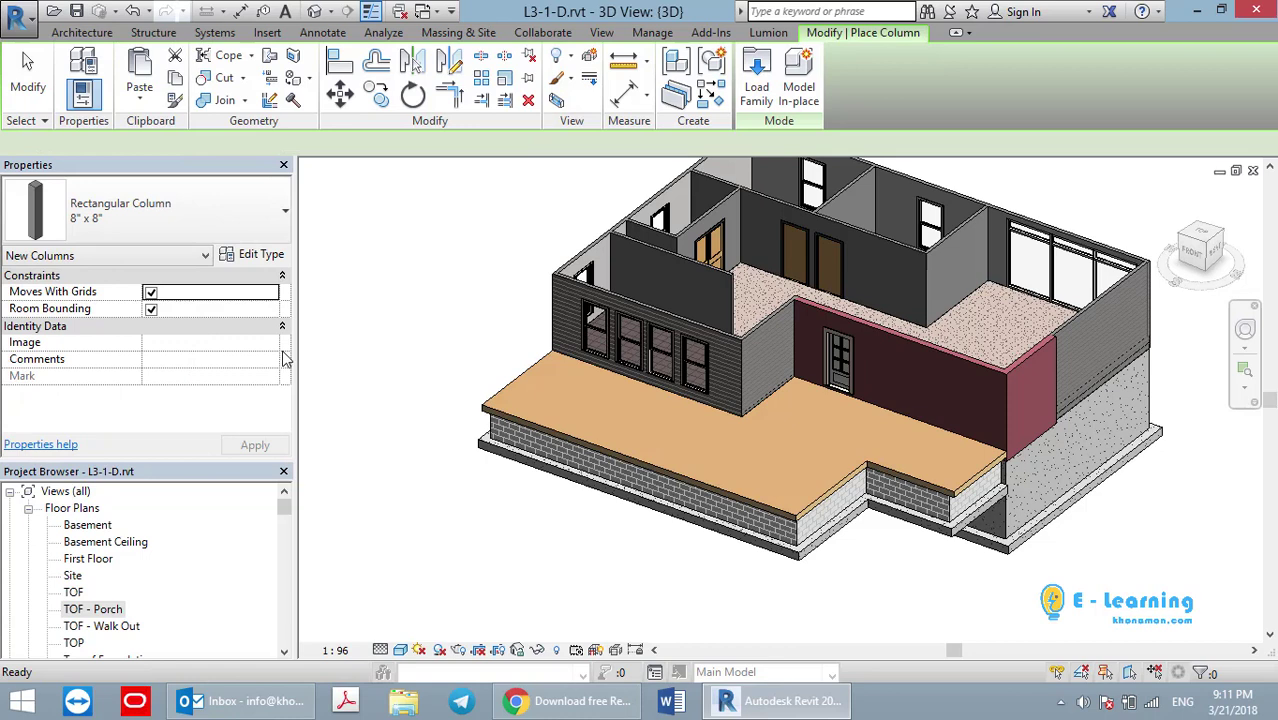
{"action": "left_click", "coordinate": [197, 222]}
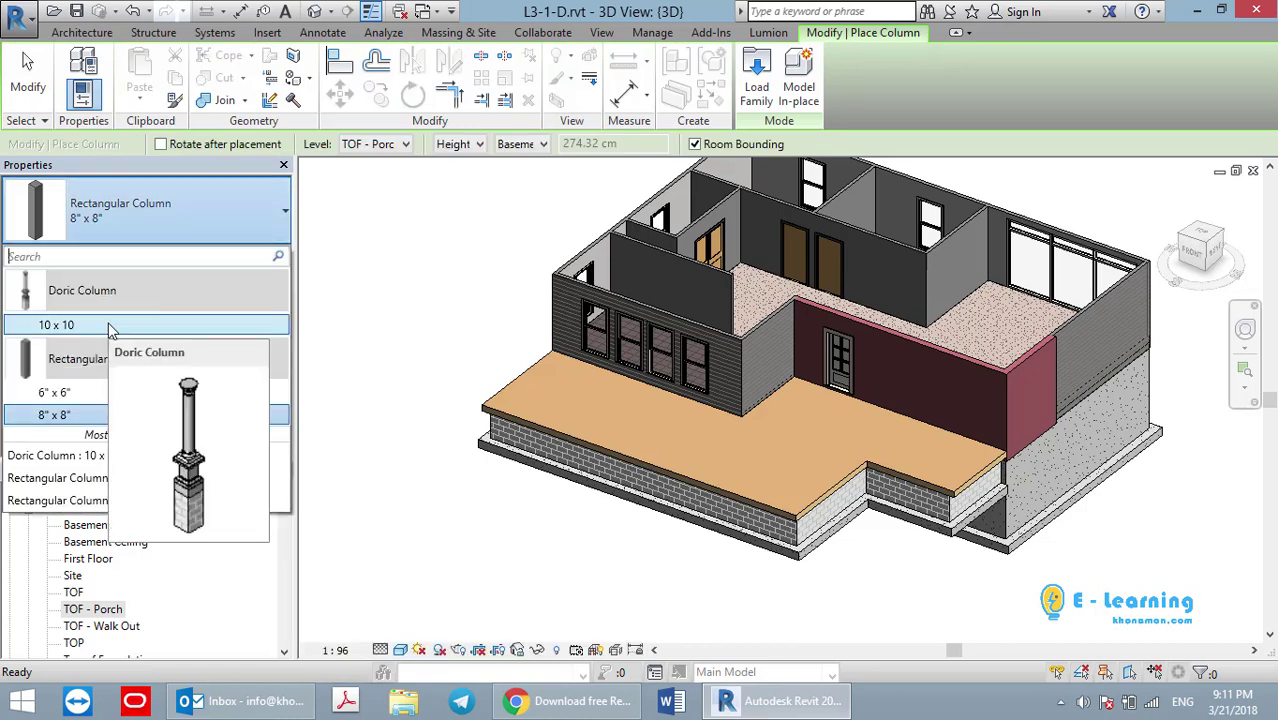
{"action": "double_click", "coordinate": [88, 558]}
Start an architectural column with the Doric Column 10 x 10 type
{"action": "middle_click_drag", "start_coordinate": [677, 352], "coordinate": [659, 434]}
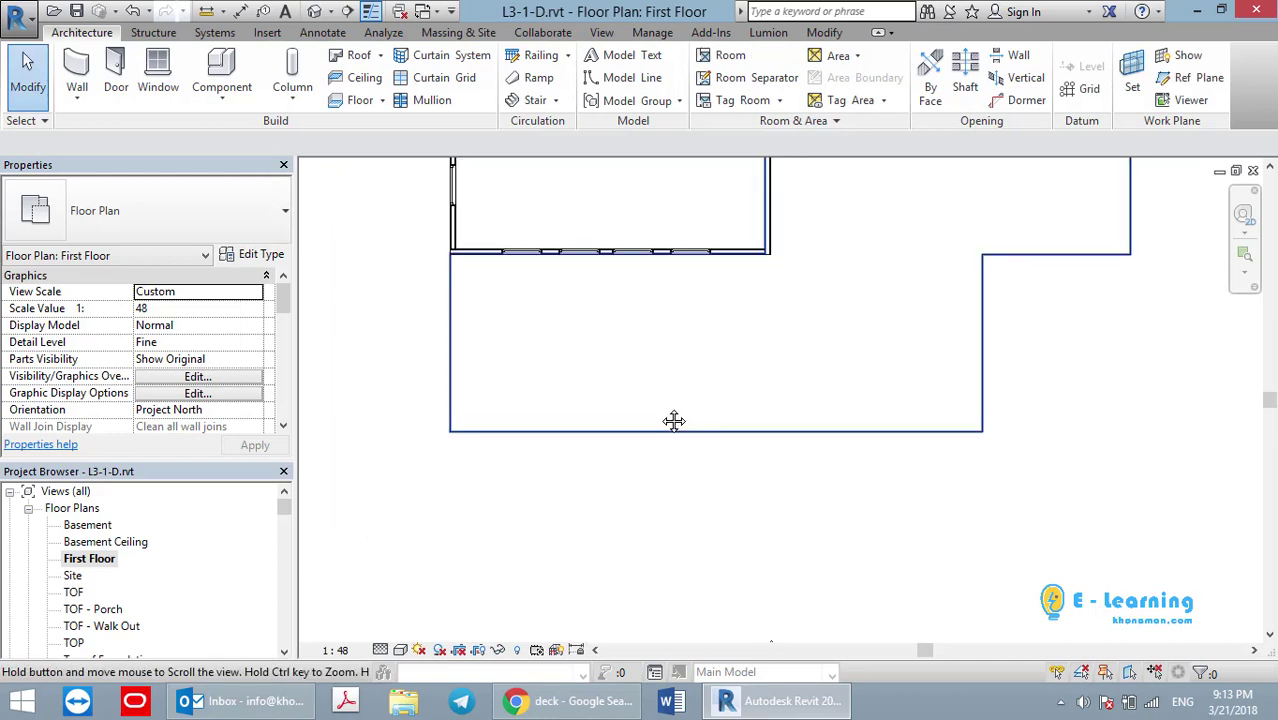
{"action": "left_click", "coordinate": [292, 98]}
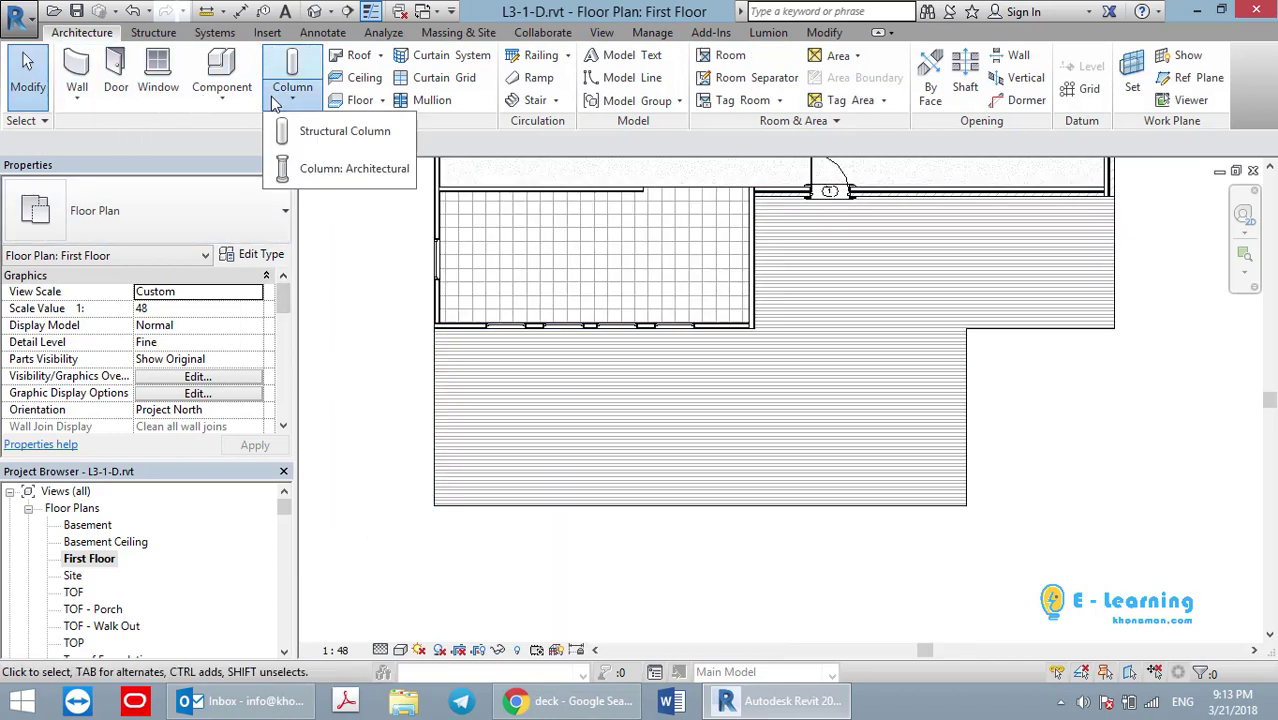
{"action": "left_click", "coordinate": [313, 167]}
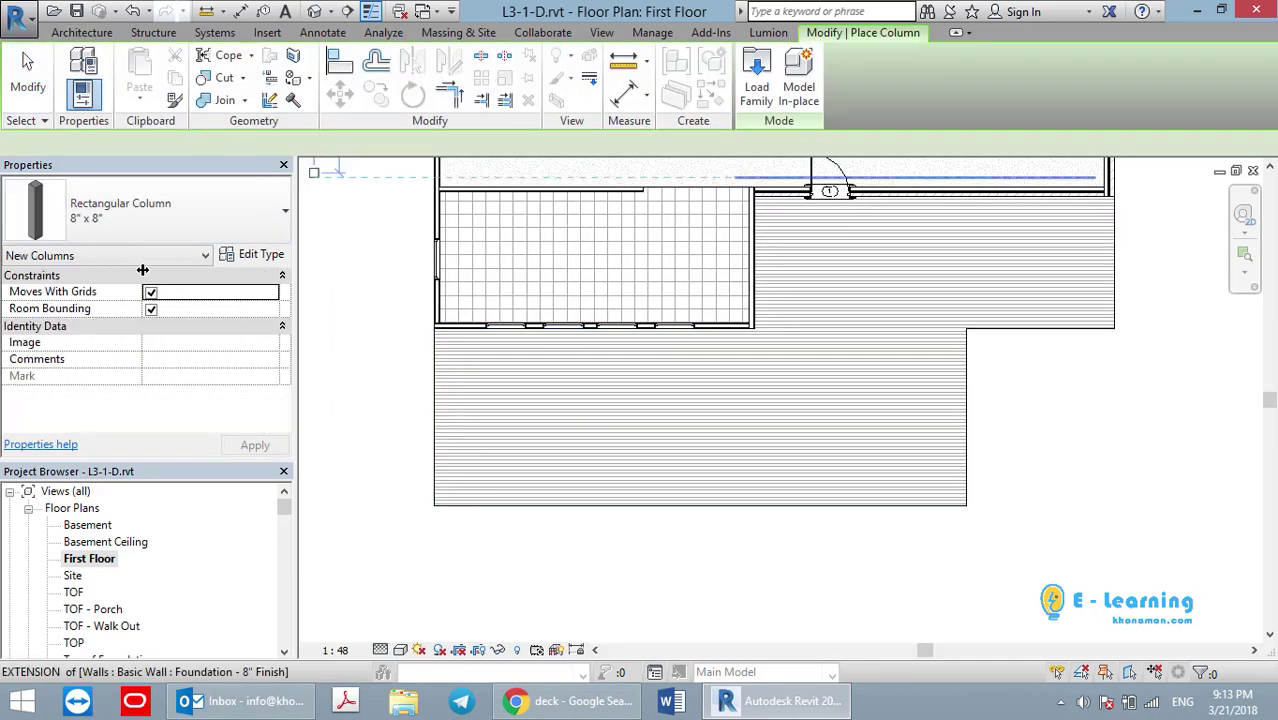
{"action": "left_click", "coordinate": [155, 206]}
{"action": "left_click", "coordinate": [115, 305]}
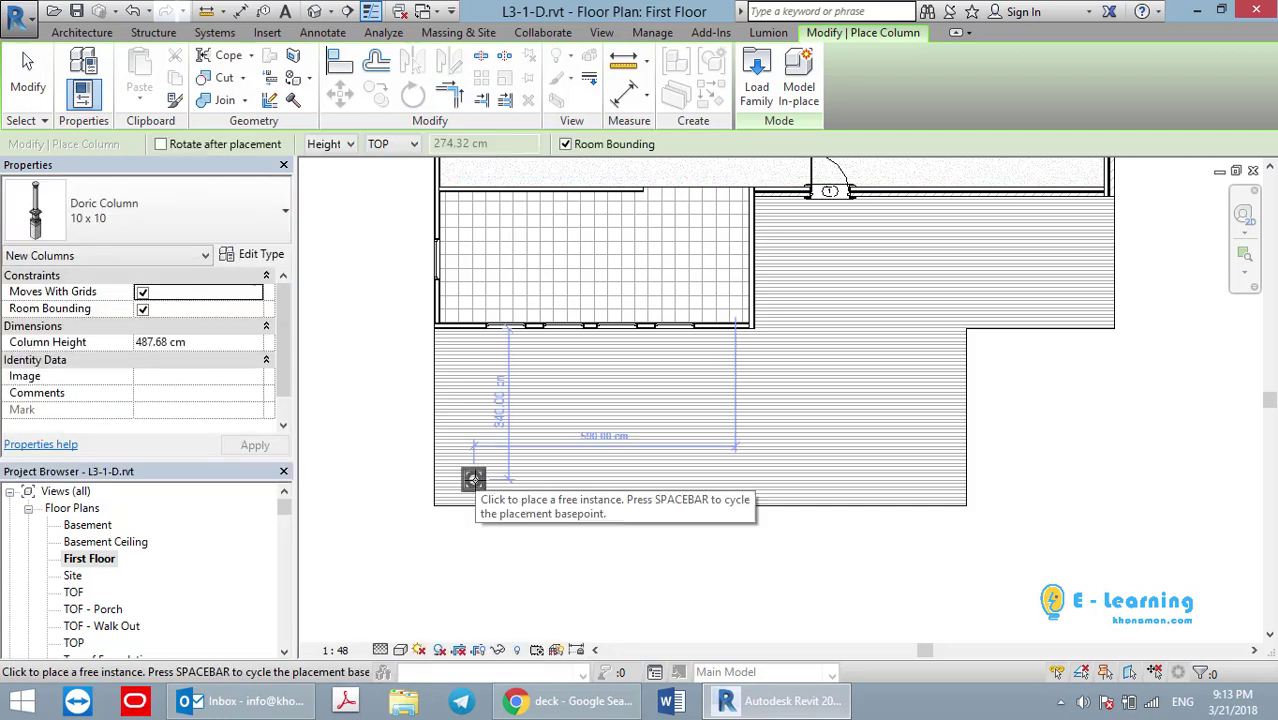
Place three columns along the deck's front edge and two along the upper stepped edge
{"action": "left_click", "coordinate": [464, 484]}
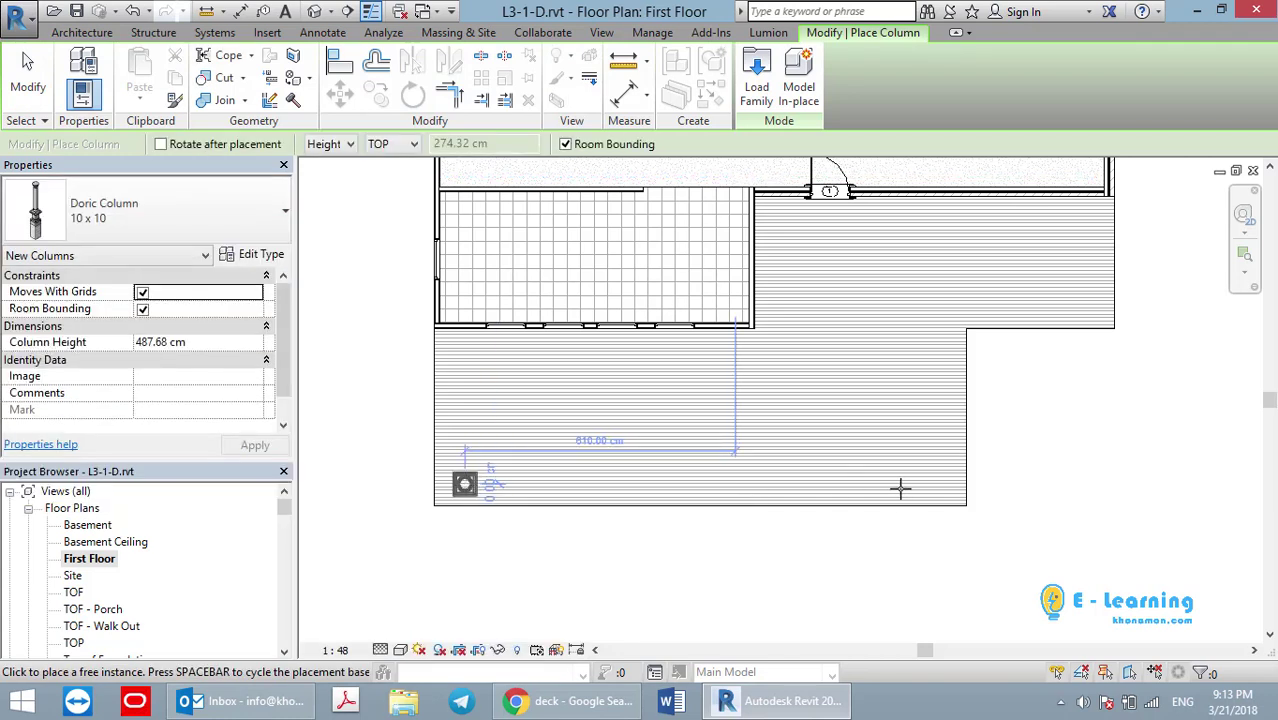
{"action": "left_click", "coordinate": [748, 484]}
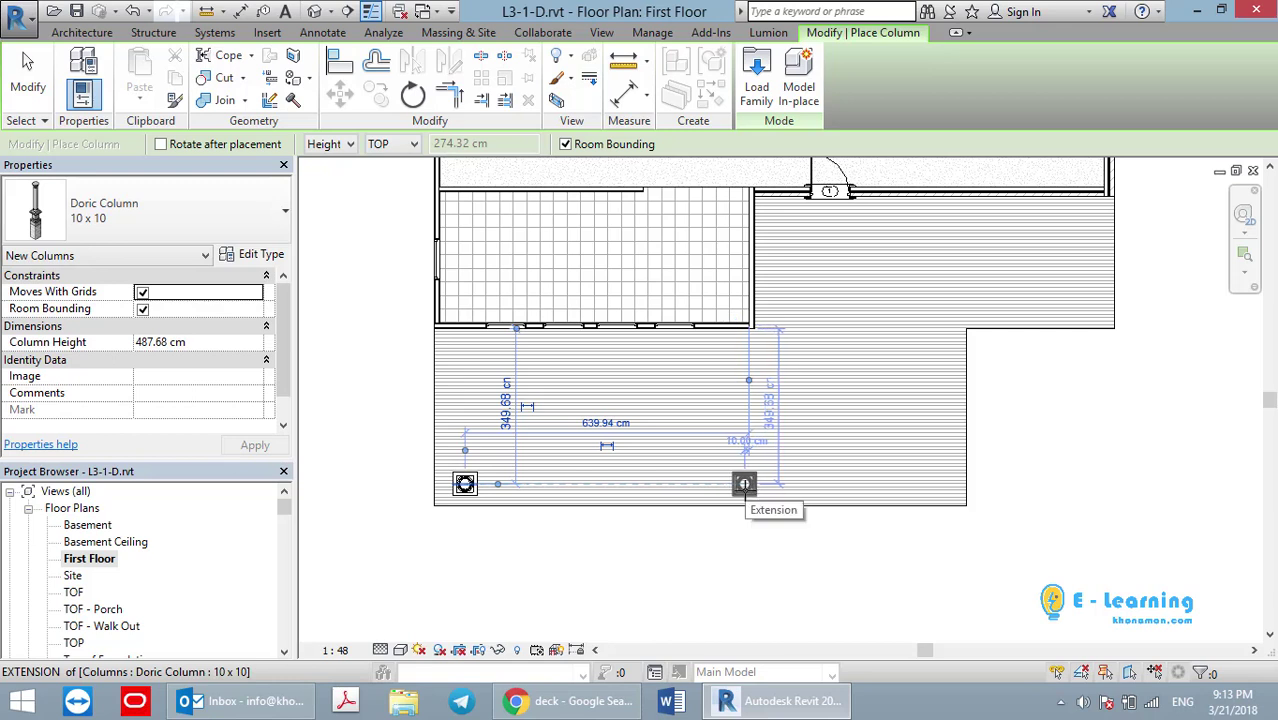
{"action": "left_click", "coordinate": [744, 484]}
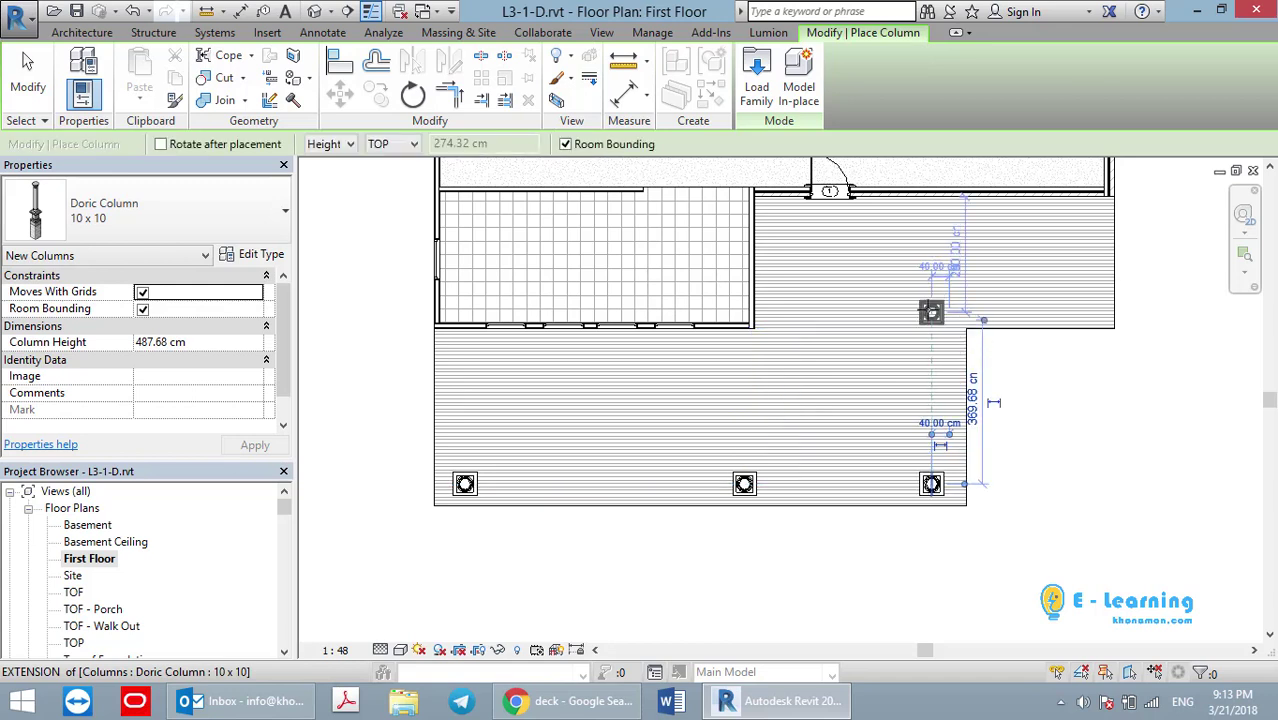
{"action": "left_click", "coordinate": [947, 309]}
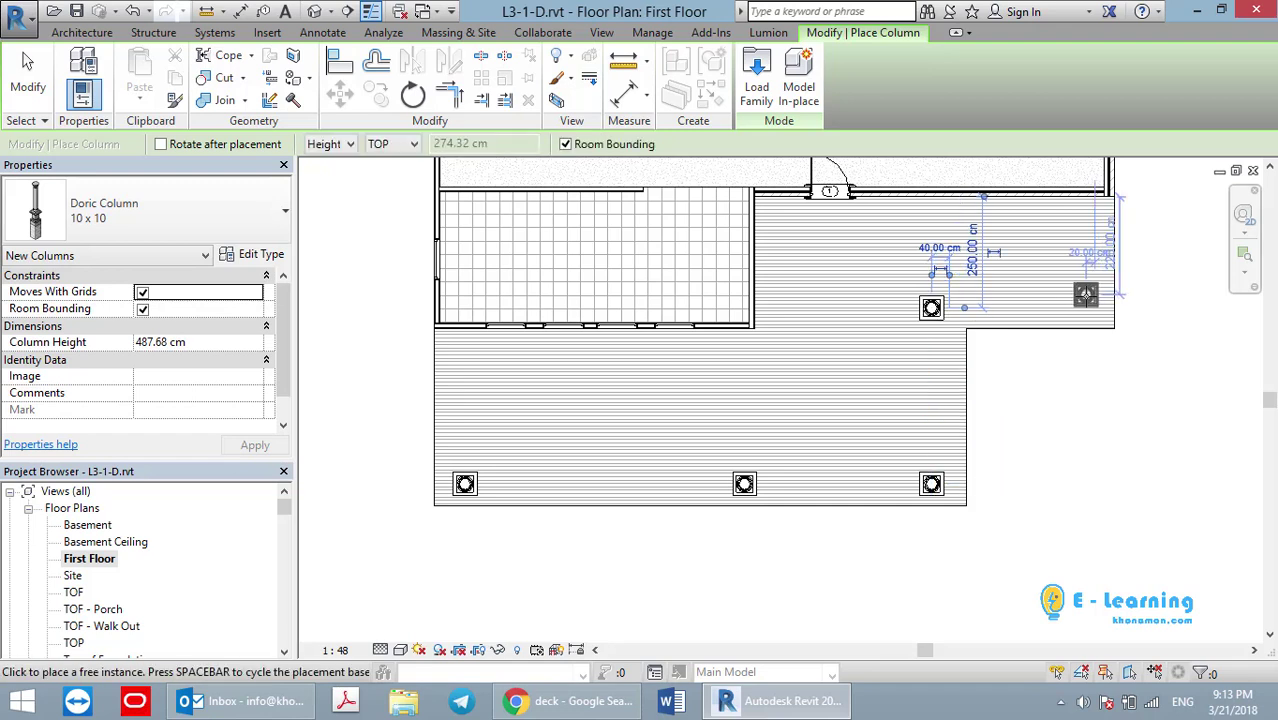
{"action": "left_click", "coordinate": [1089, 309]}
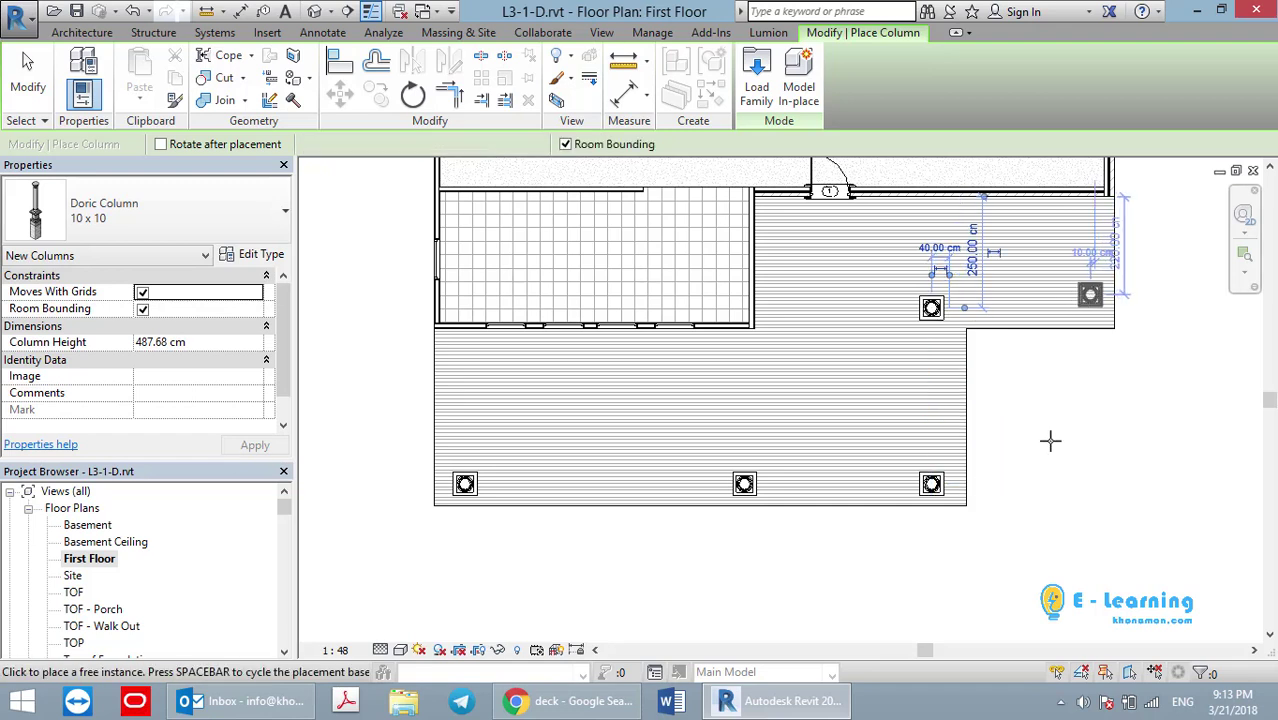
{"action": "key", "text": "Escape"}
{"action": "key", "text": "Escape"}
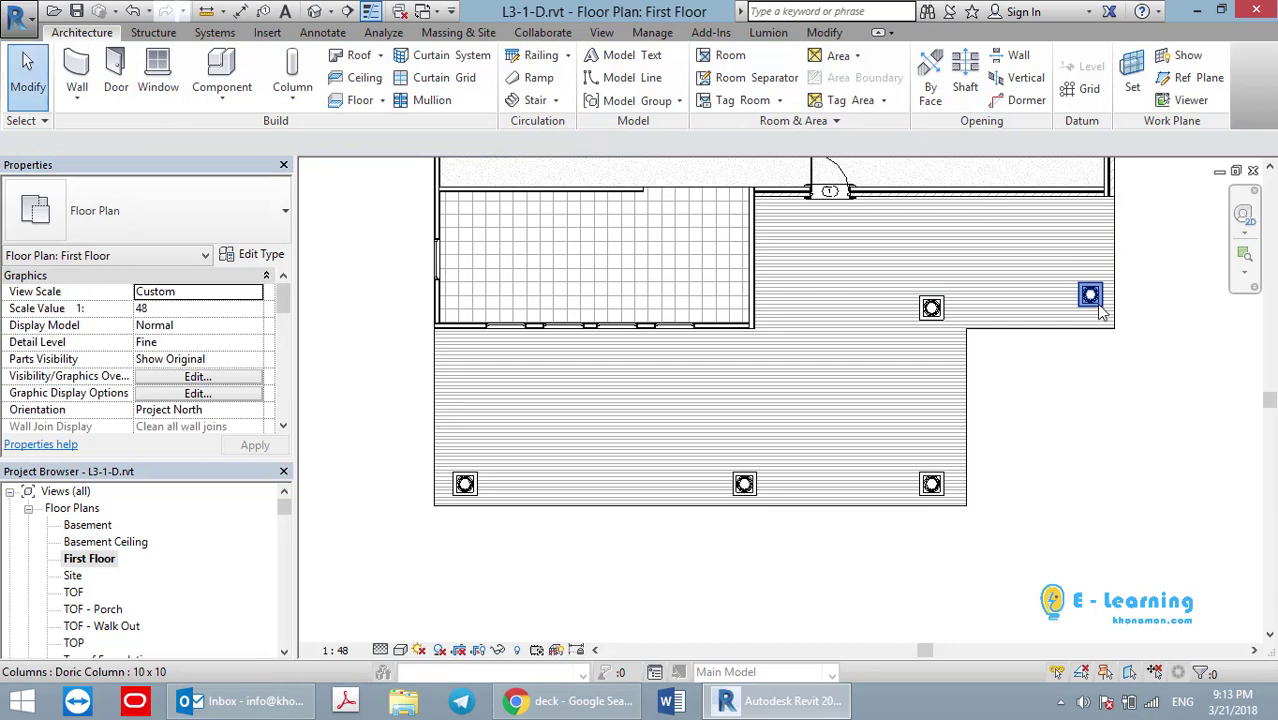
Move the inner step-corner column in line with the upper-right column
{"action": "left_click", "coordinate": [1090, 295]}
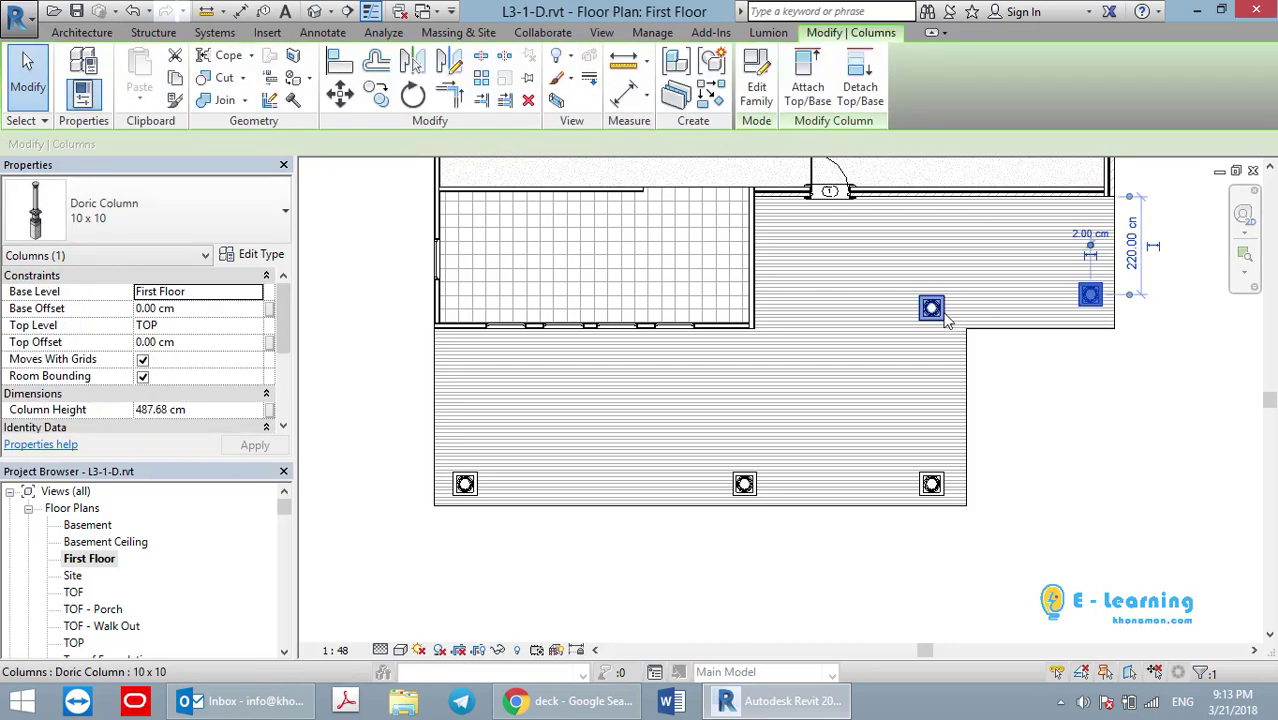
{"action": "left_click", "coordinate": [932, 310]}
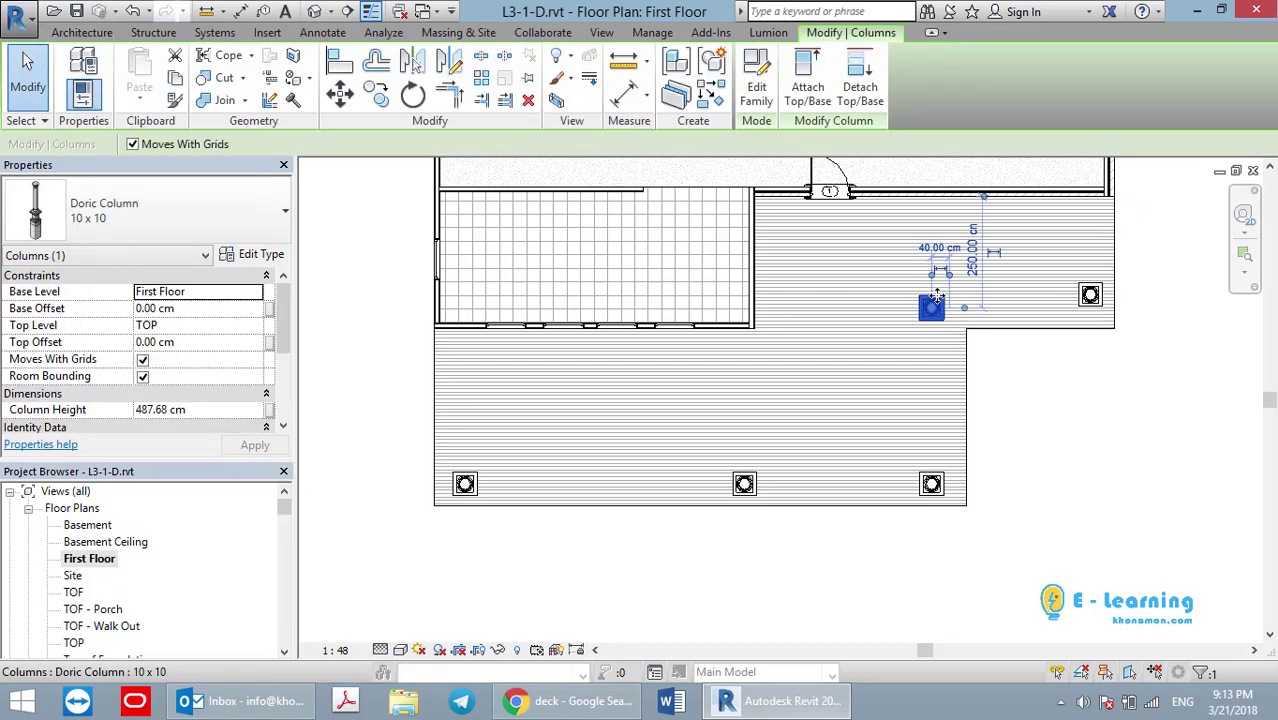
{"action": "left_click_drag", "start_coordinate": [936, 281], "coordinate": [975, 326]}
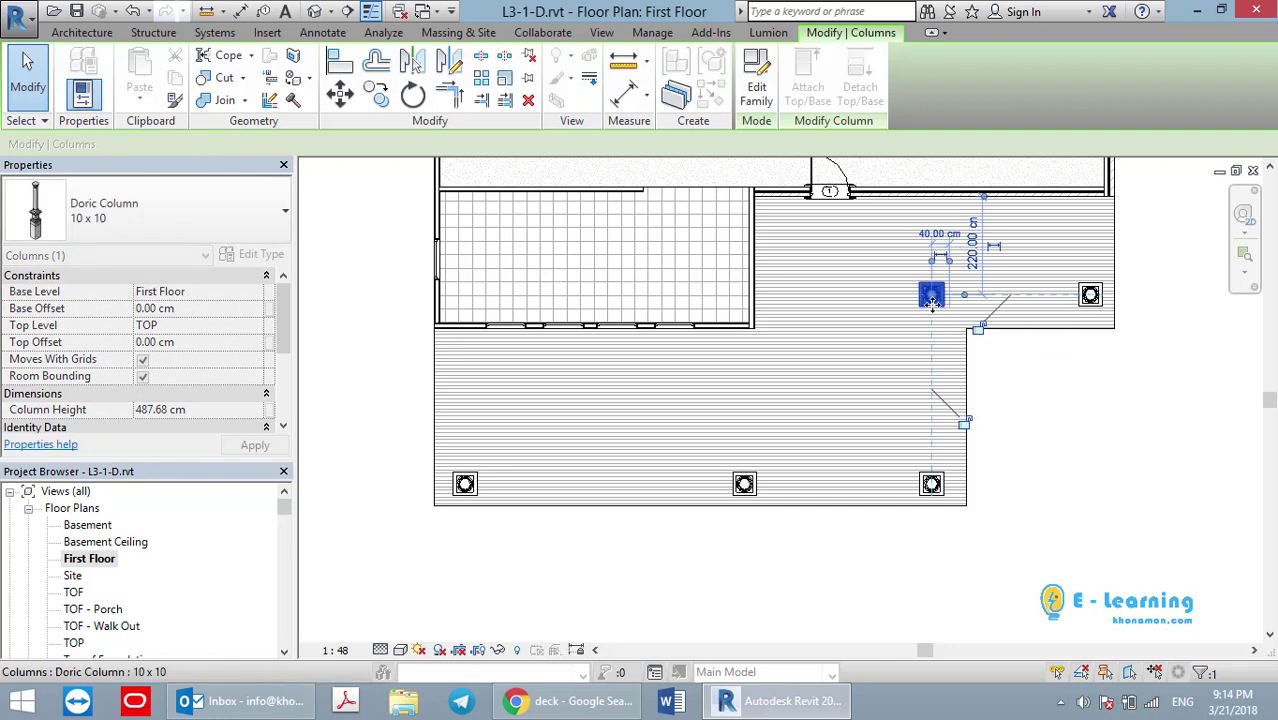
Select all five Doric columns and apply a Top Offset of -40.64 cm
{"action": "left_click", "coordinate": [931, 485]}
{"action": "key", "text": "s"}
{"action": "key", "text": "a"}
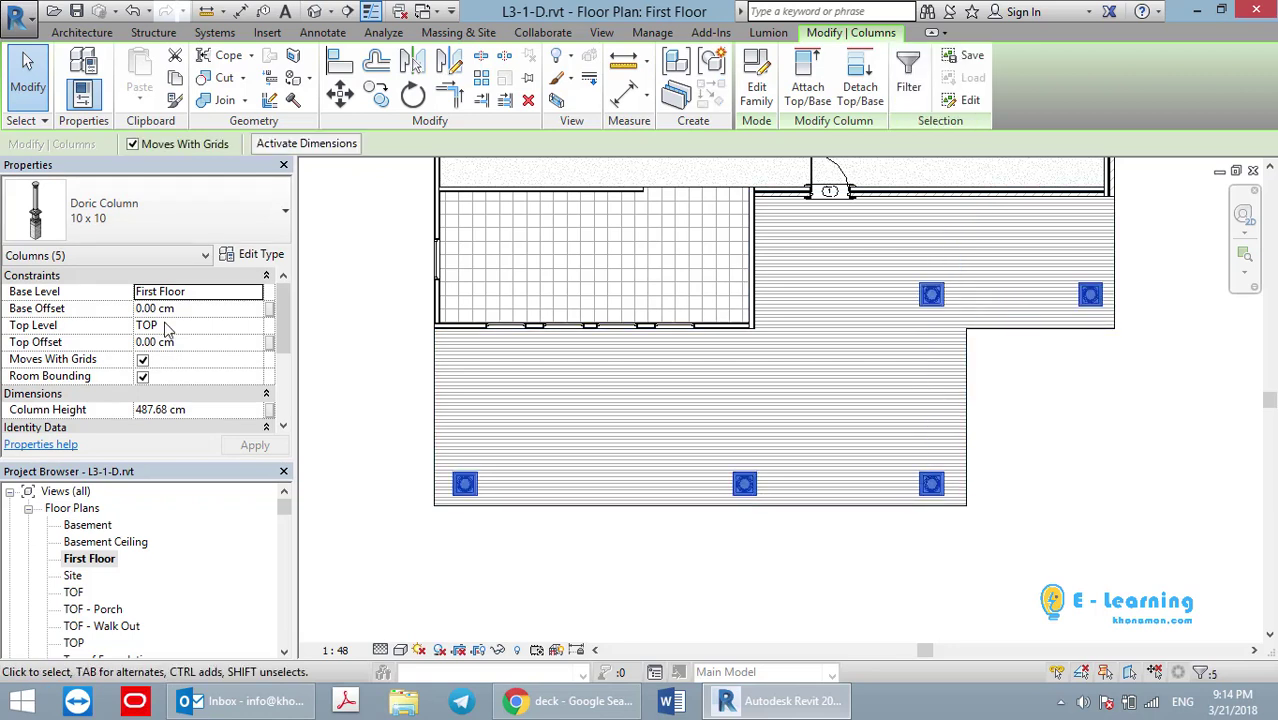
{"action": "left_click", "coordinate": [186, 312]}
{"action": "type", "text": "-40.640"}
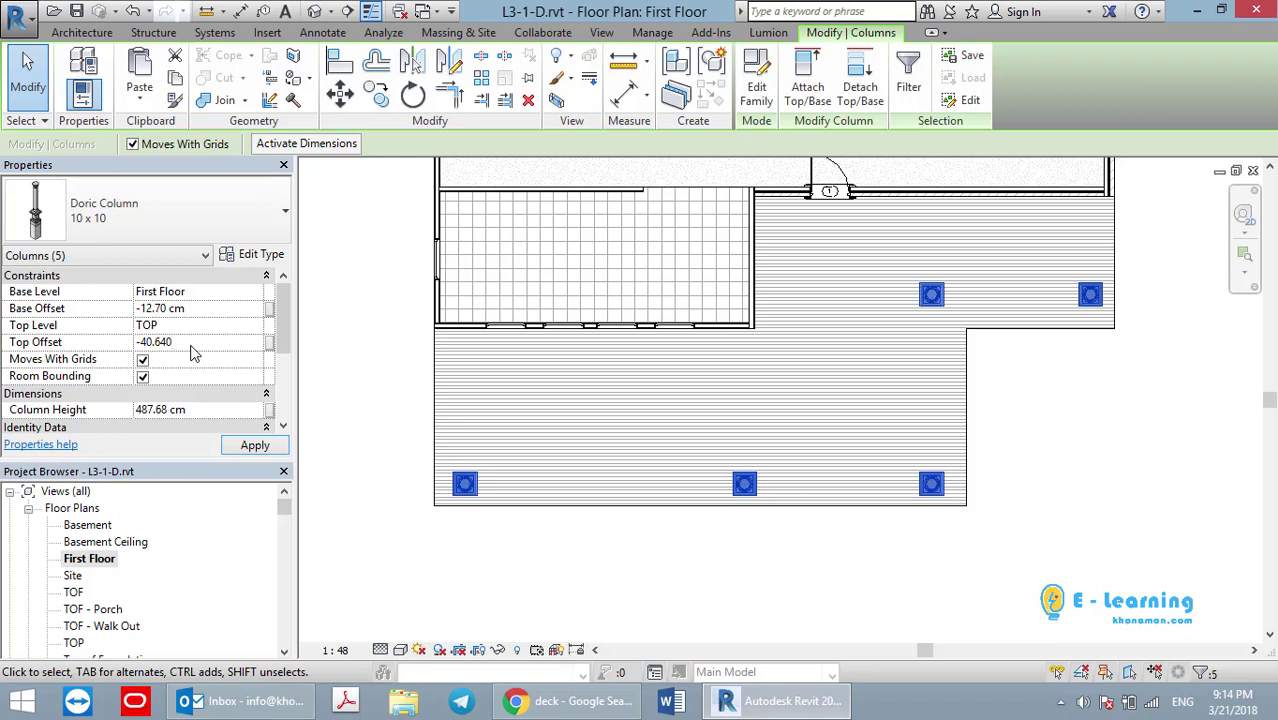
{"action": "left_click", "coordinate": [251, 453]}
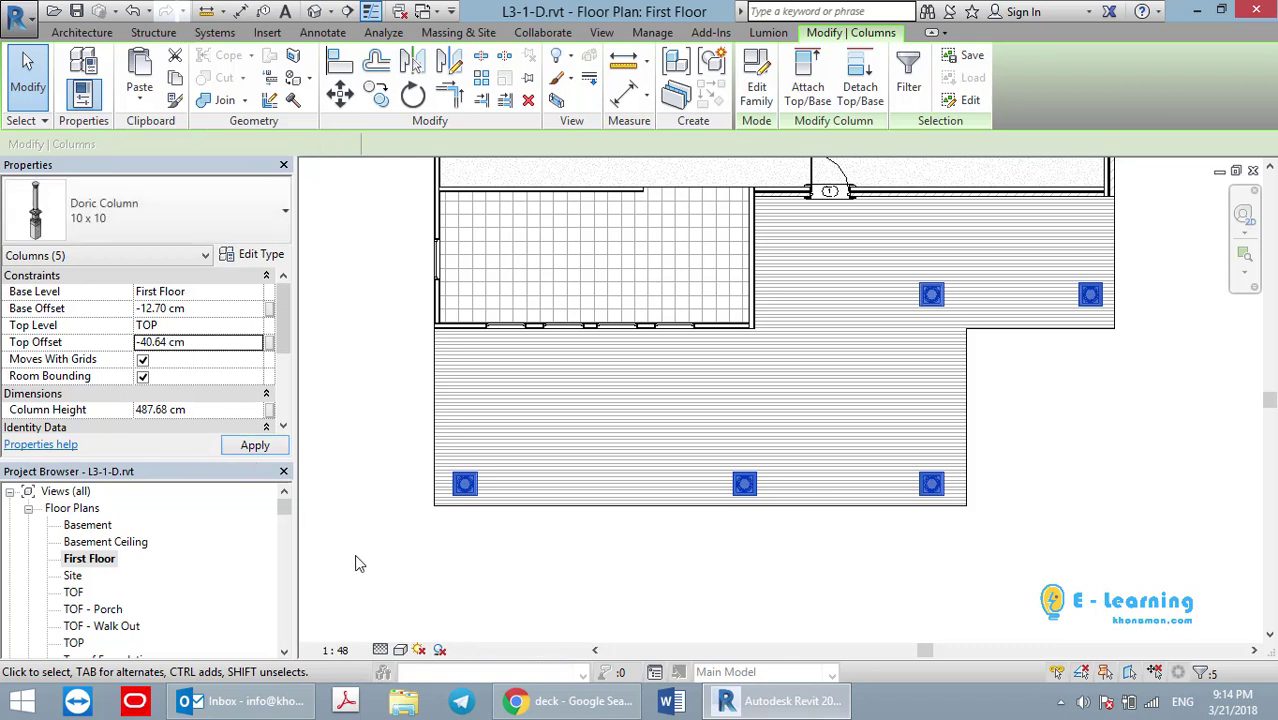
{"action": "left_click", "coordinate": [358, 562]}
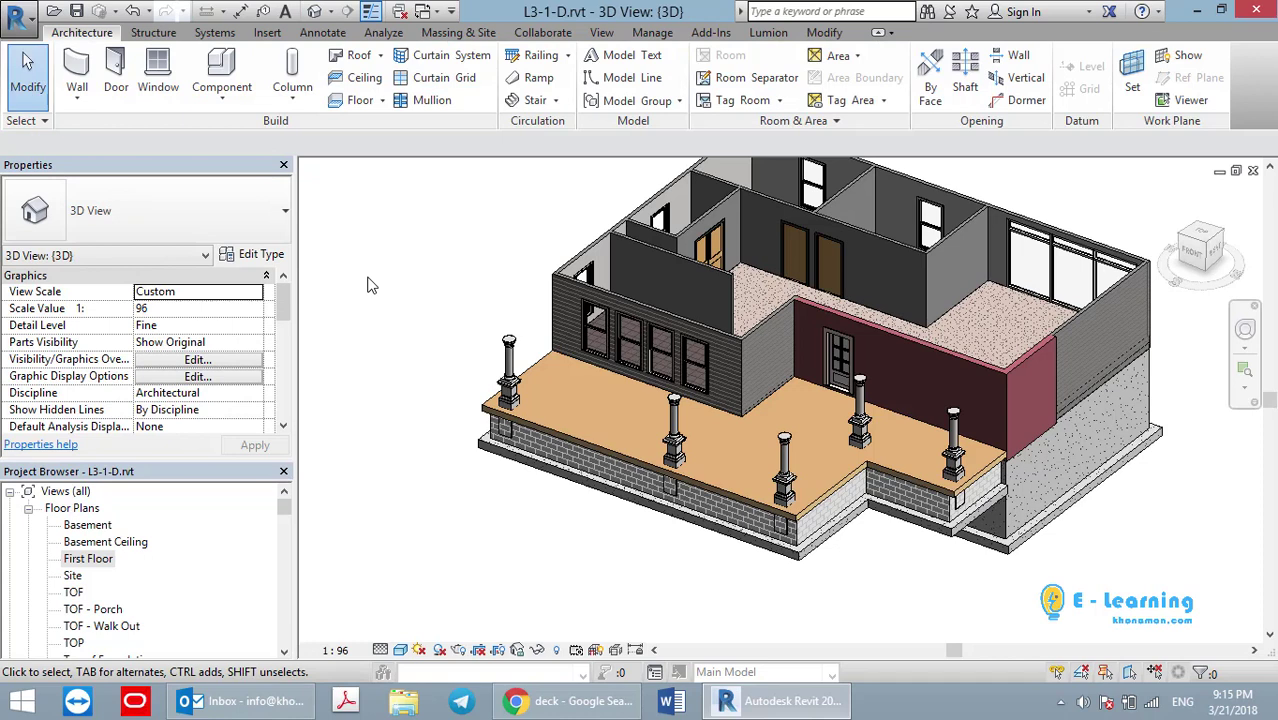
Orbit, pan and zoom around the porch columns in 3D, then reopen the First Floor plan
{"action": "scroll", "coordinate": [900, 528], "scroll_direction": "up", "scroll_amount": 3}
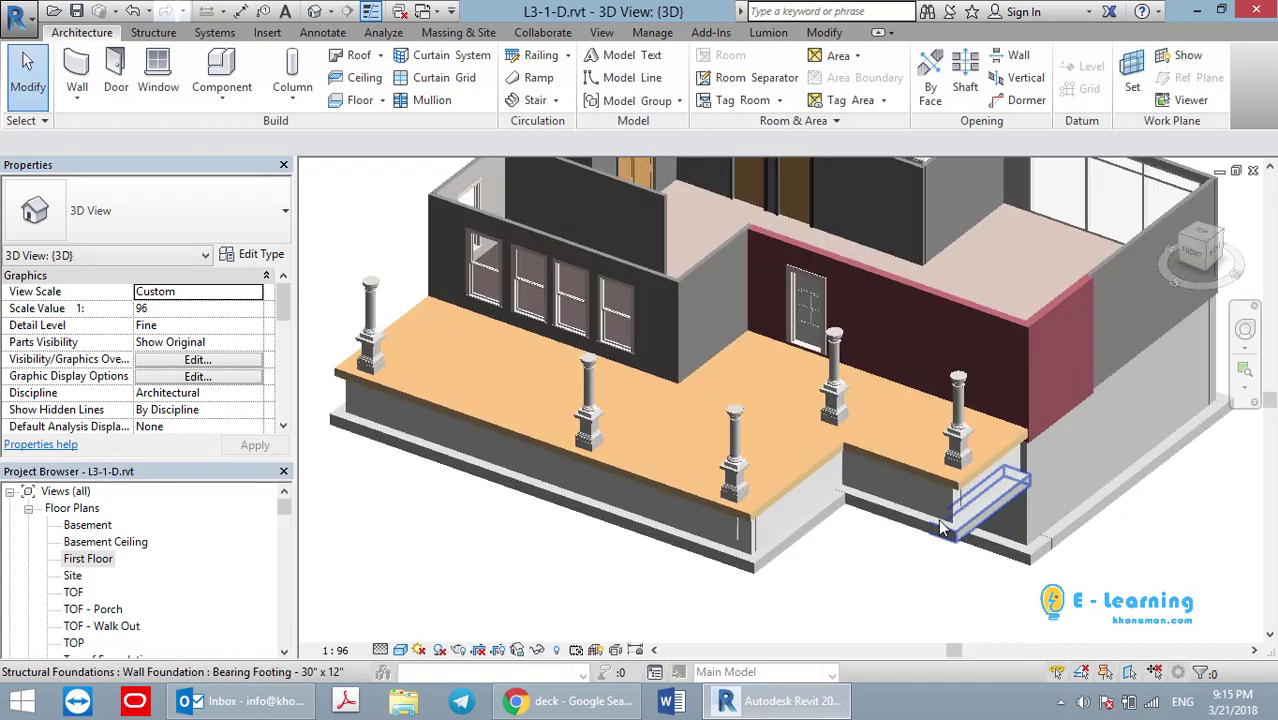
{"action": "scroll", "coordinate": [921, 530], "scroll_direction": "up", "scroll_amount": 3}
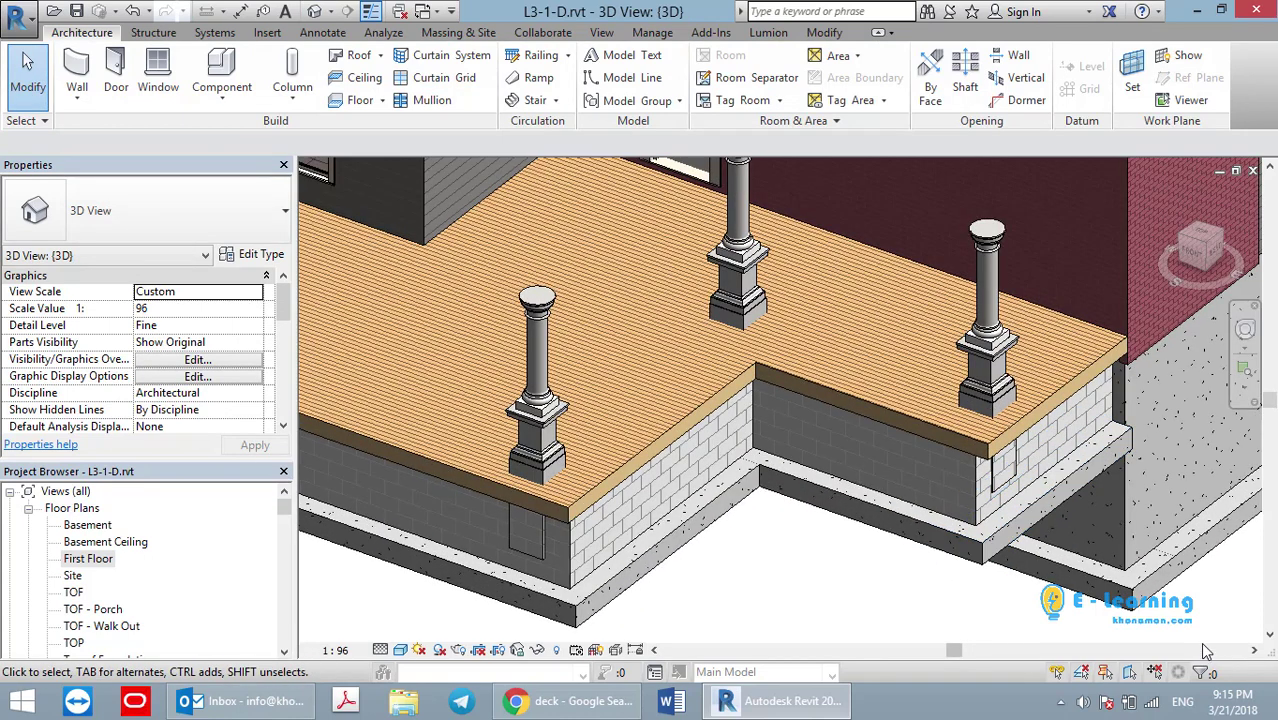
{"action": "middle_click_drag", "start_coordinate": [1205, 650], "coordinate": [625, 594], "text": "shift"}
{"action": "scroll", "coordinate": [657, 598], "scroll_direction": "down", "scroll_amount": 3}
{"action": "scroll", "coordinate": [638, 593], "scroll_direction": "up", "scroll_amount": 2}
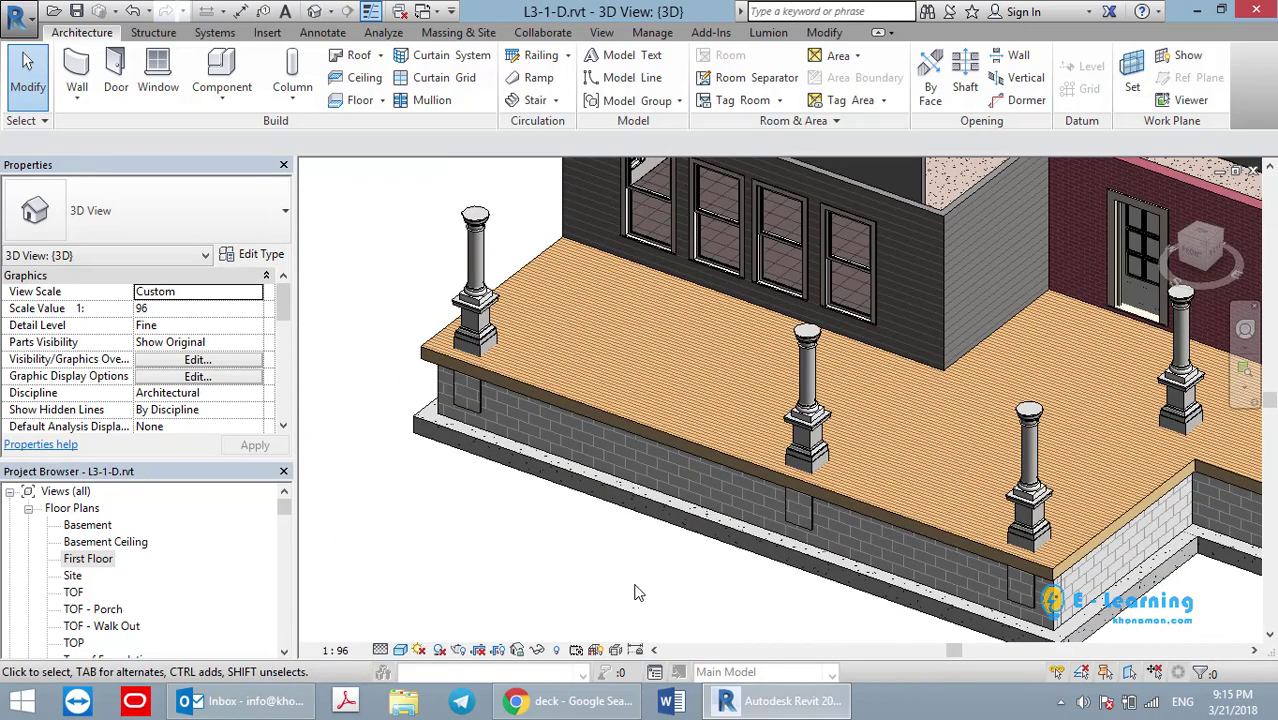
{"action": "scroll", "coordinate": [637, 592], "scroll_direction": "down", "scroll_amount": 3}
{"action": "mouse_move", "coordinate": [428, 386]}
{"action": "middle_mouse_down"}
{"action": "mouse_move", "coordinate": [576, 511]}
{"action": "mouse_move", "coordinate": [759, 420]}
{"action": "middle_mouse_up"}
{"action": "scroll", "coordinate": [578, 530], "scroll_direction": "up", "scroll_amount": 2}
{"action": "scroll", "coordinate": [576, 530], "scroll_direction": "down", "scroll_amount": 3}
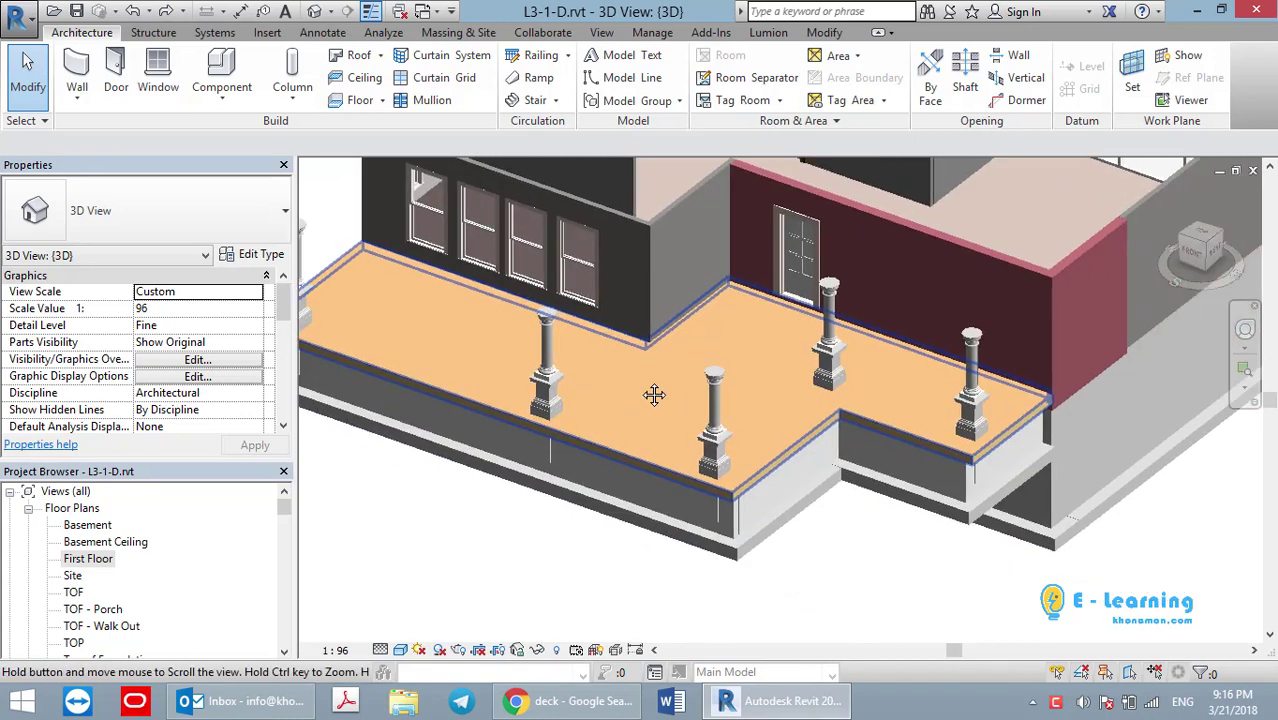
{"action": "scroll", "coordinate": [920, 392], "scroll_direction": "up", "scroll_amount": 2}
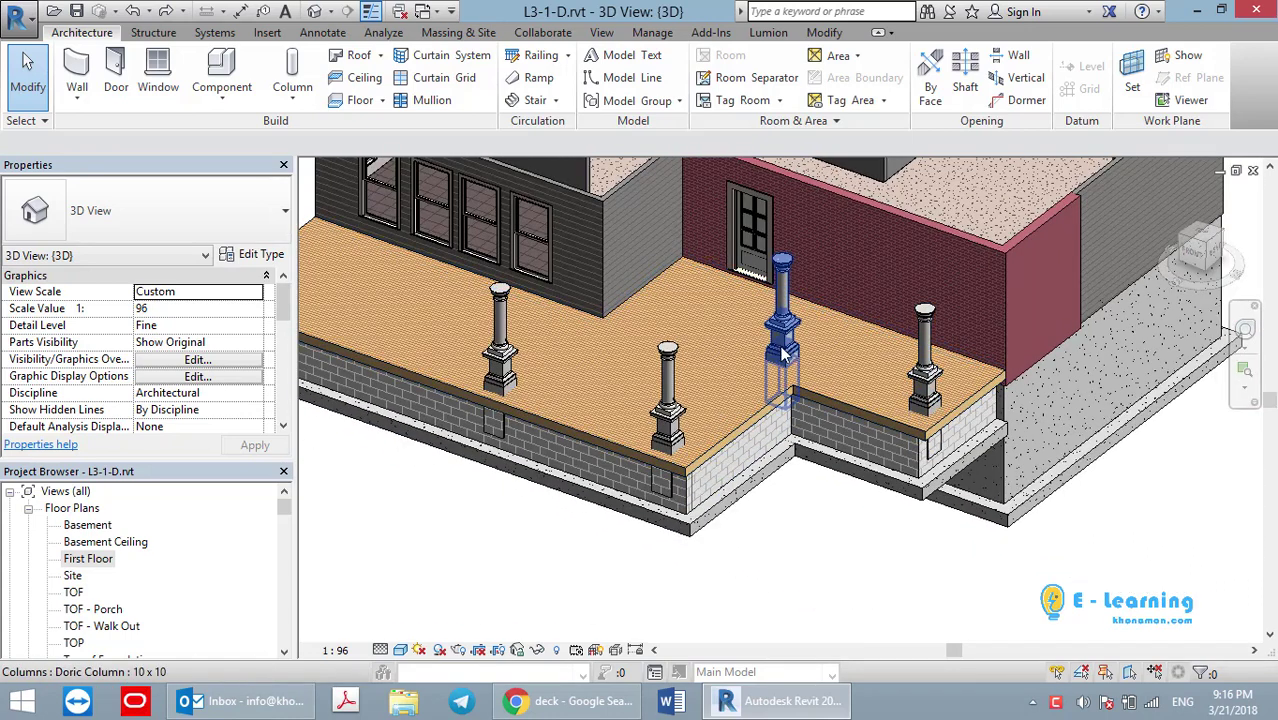
{"action": "double_click", "coordinate": [88, 558]}
Drag the corner Doric column over to the deck edge in the First Floor plan
{"action": "scroll", "coordinate": [802, 506], "scroll_direction": "up", "scroll_amount": 2}
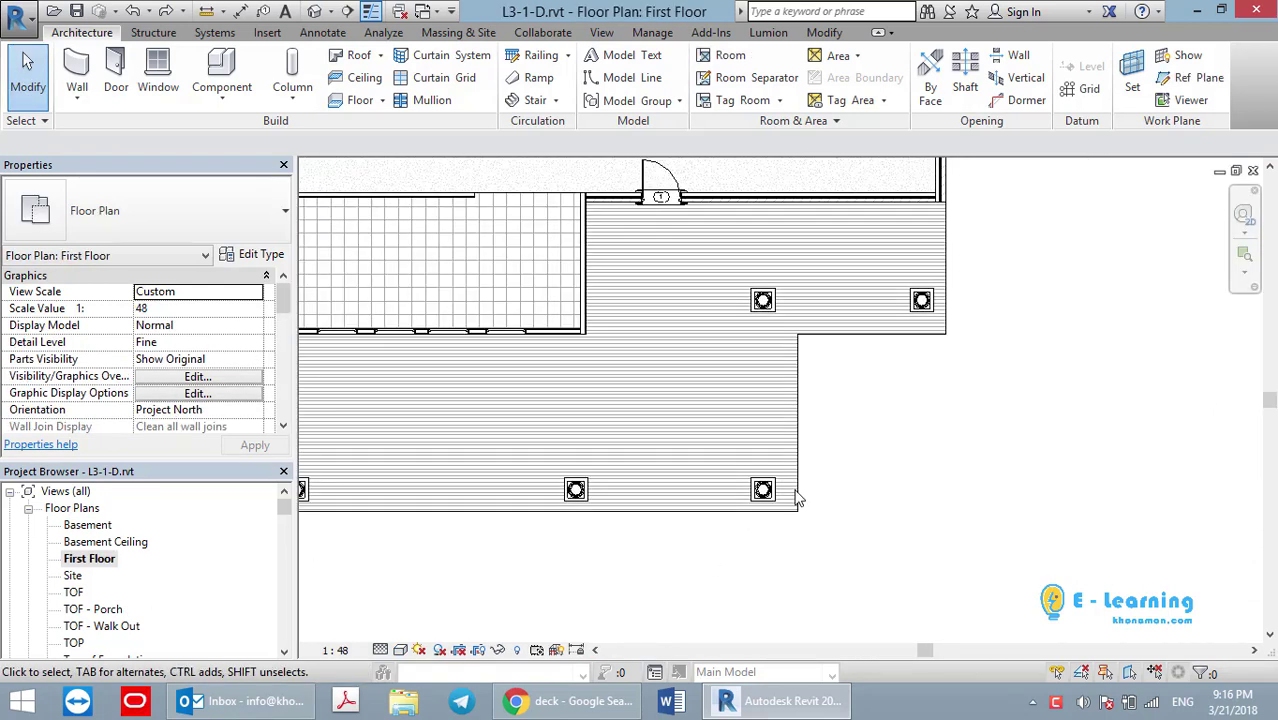
{"action": "scroll", "coordinate": [724, 505], "scroll_direction": "up", "scroll_amount": 3}
{"action": "scroll", "coordinate": [724, 505], "scroll_direction": "up", "scroll_amount": 1}
{"action": "left_click_drag", "start_coordinate": [695, 473], "coordinate": [750, 472]}
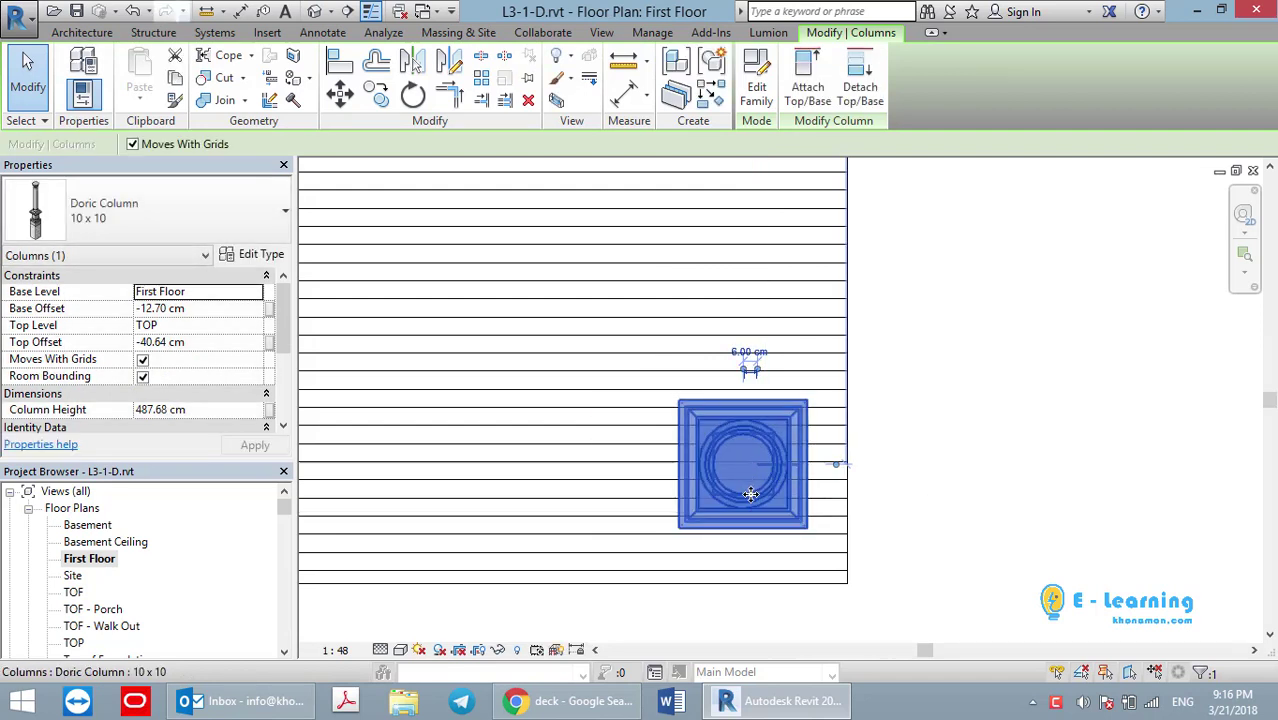
{"action": "left_click_drag", "start_coordinate": [750, 501], "coordinate": [750, 498]}
Move the bottom middle column down to line up with the deck edge
{"action": "scroll", "coordinate": [750, 498], "scroll_direction": "down", "scroll_amount": 5}
{"action": "middle_click_drag", "start_coordinate": [618, 541], "coordinate": [820, 518]}
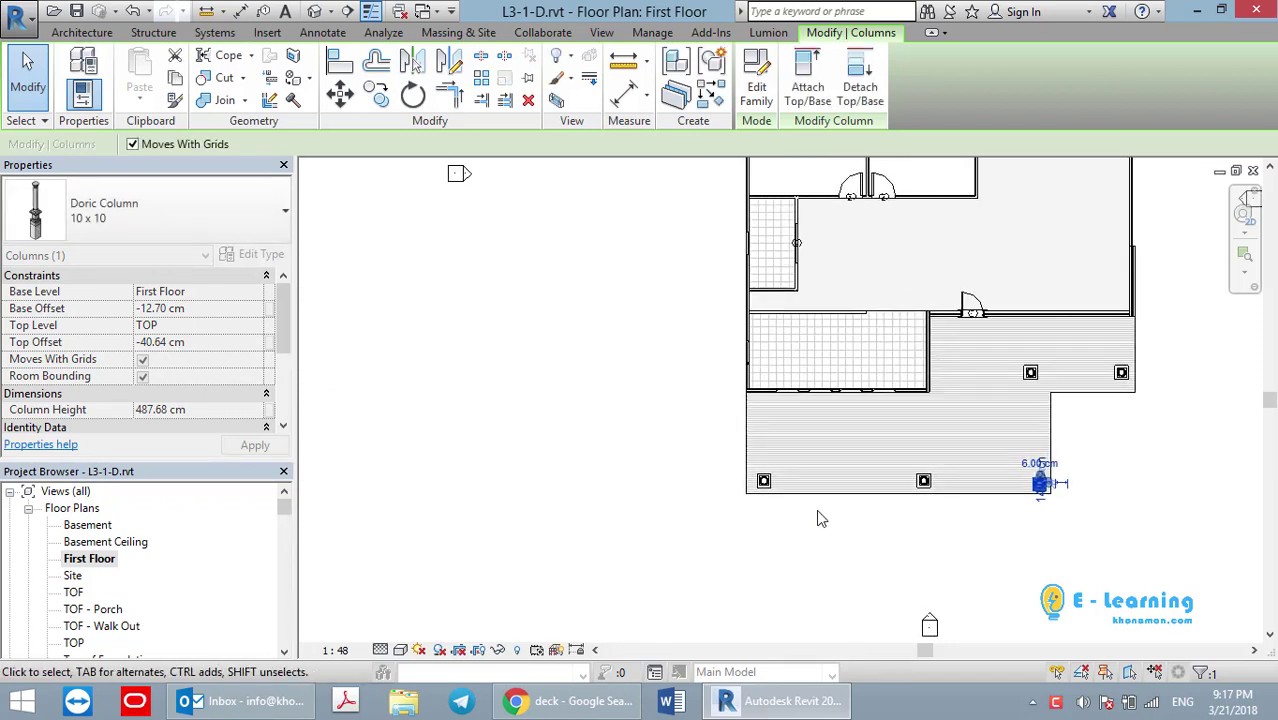
{"action": "left_click_drag", "start_coordinate": [751, 511], "coordinate": [946, 458]}
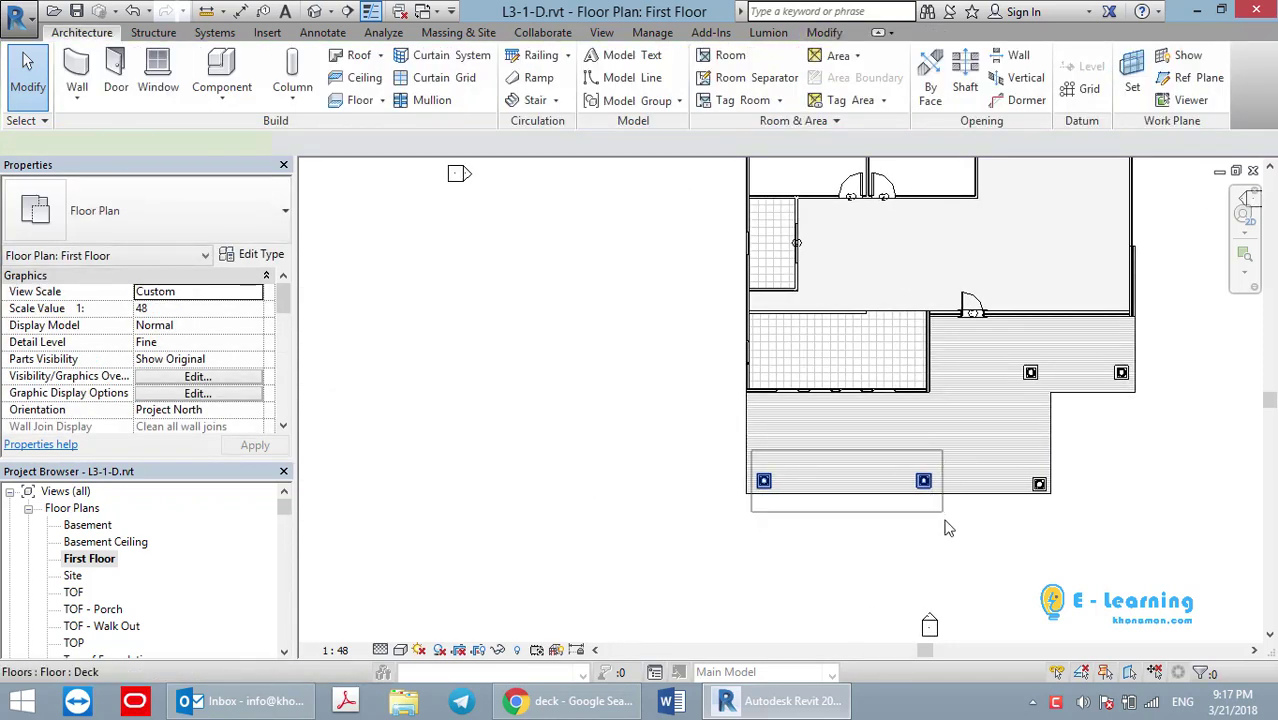
{"action": "key", "text": "Escape"}
{"action": "left_click", "coordinate": [922, 473]}
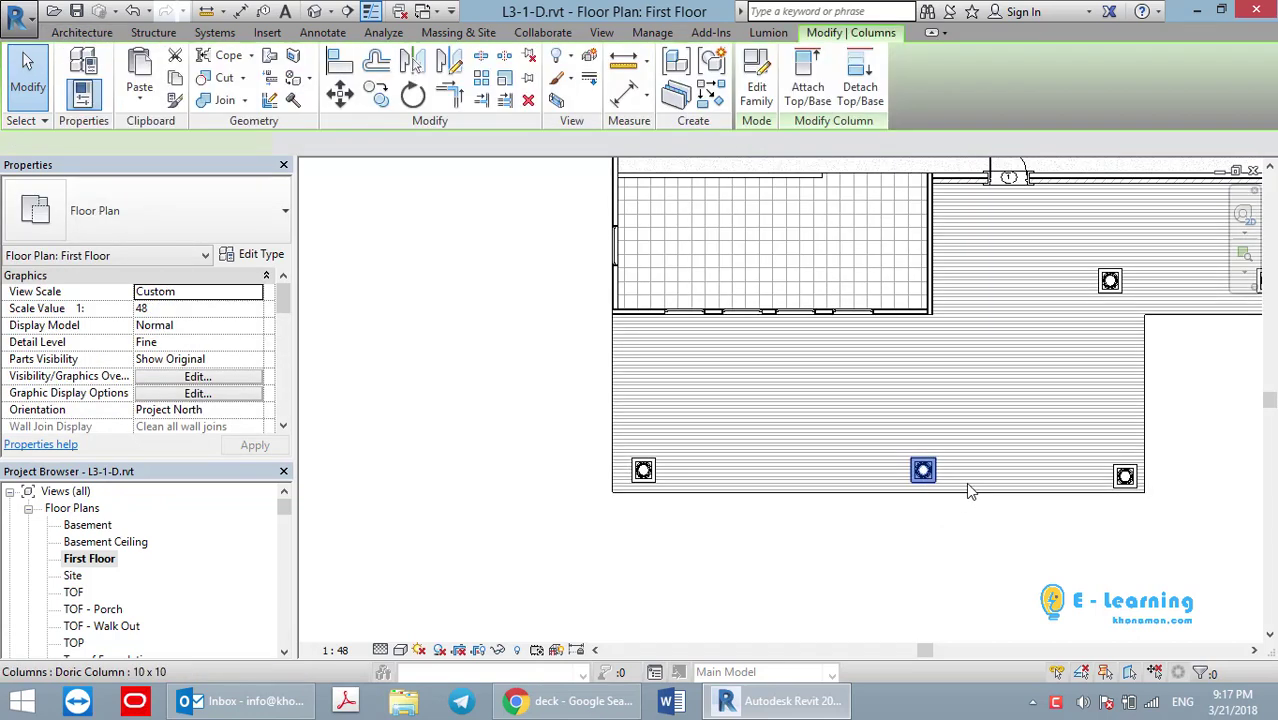
{"action": "scroll", "coordinate": [707, 502], "scroll_direction": "up", "scroll_amount": 2}
{"action": "scroll", "coordinate": [584, 462], "scroll_direction": "up", "scroll_amount": 1}
{"action": "scroll", "coordinate": [545, 467], "scroll_direction": "up", "scroll_amount": 1}
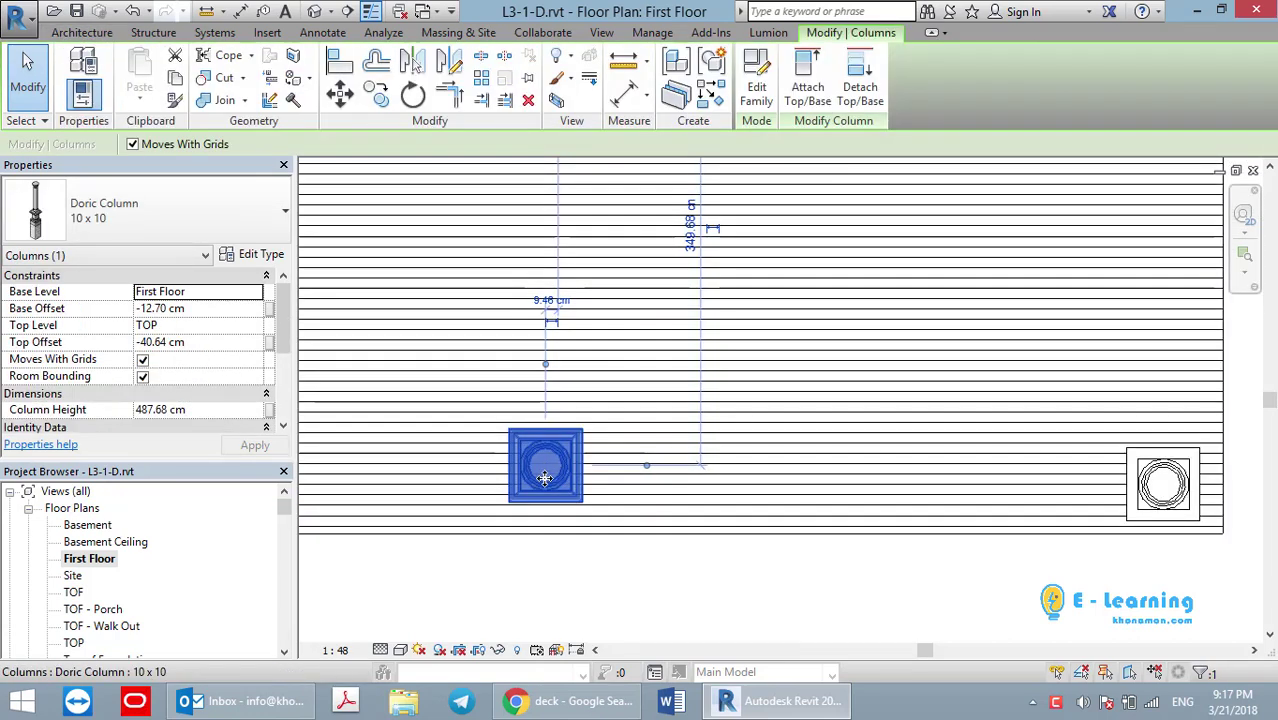
{"action": "left_click_drag", "start_coordinate": [545, 487], "coordinate": [549, 497]}
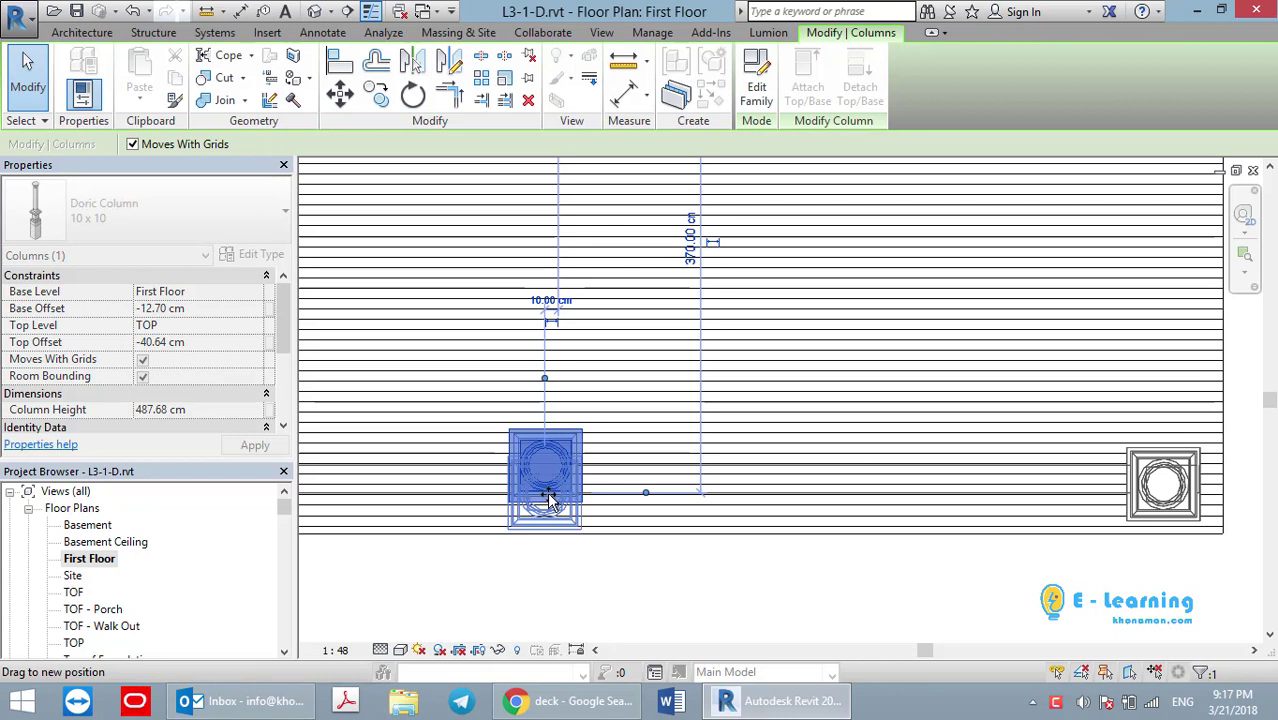
Line up the bottom-left column with the deck edge
{"action": "scroll", "coordinate": [585, 543], "scroll_direction": "down", "scroll_amount": 1}
{"action": "scroll", "coordinate": [605, 551], "scroll_direction": "down", "scroll_amount": 2}
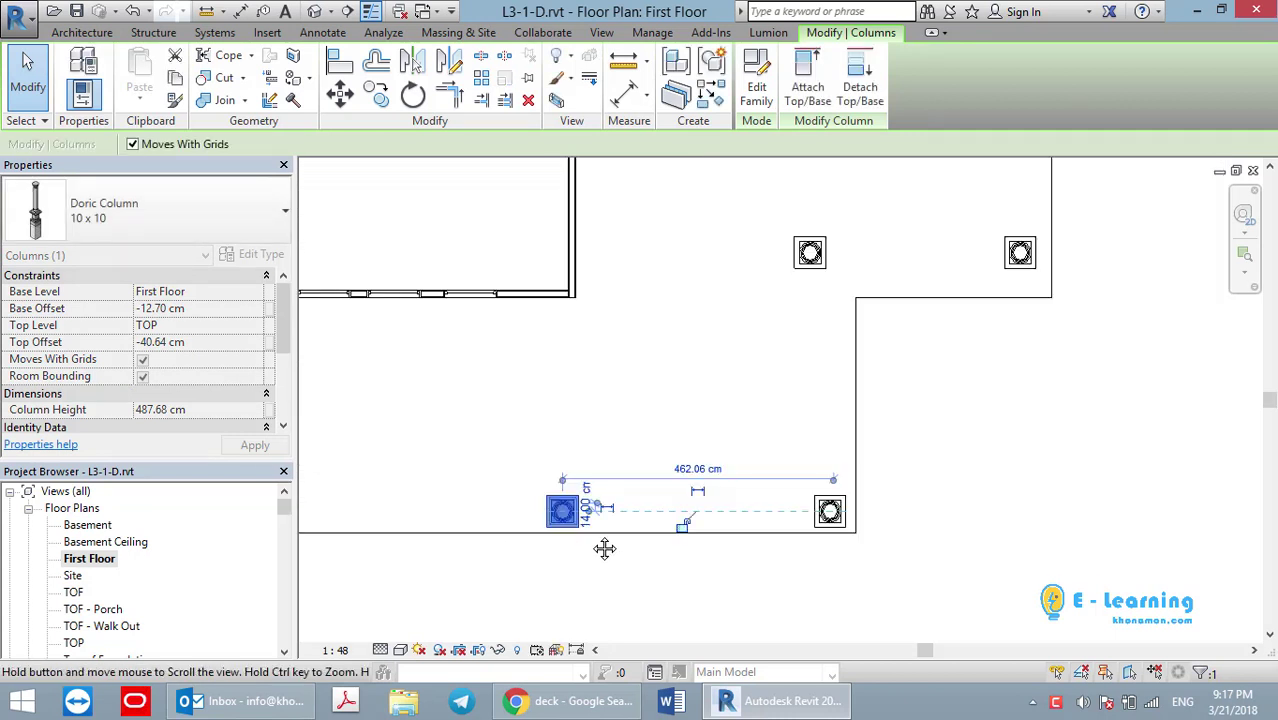
{"action": "scroll", "coordinate": [730, 515], "scroll_direction": "down", "scroll_amount": 1}
{"action": "left_click", "coordinate": [539, 485]}
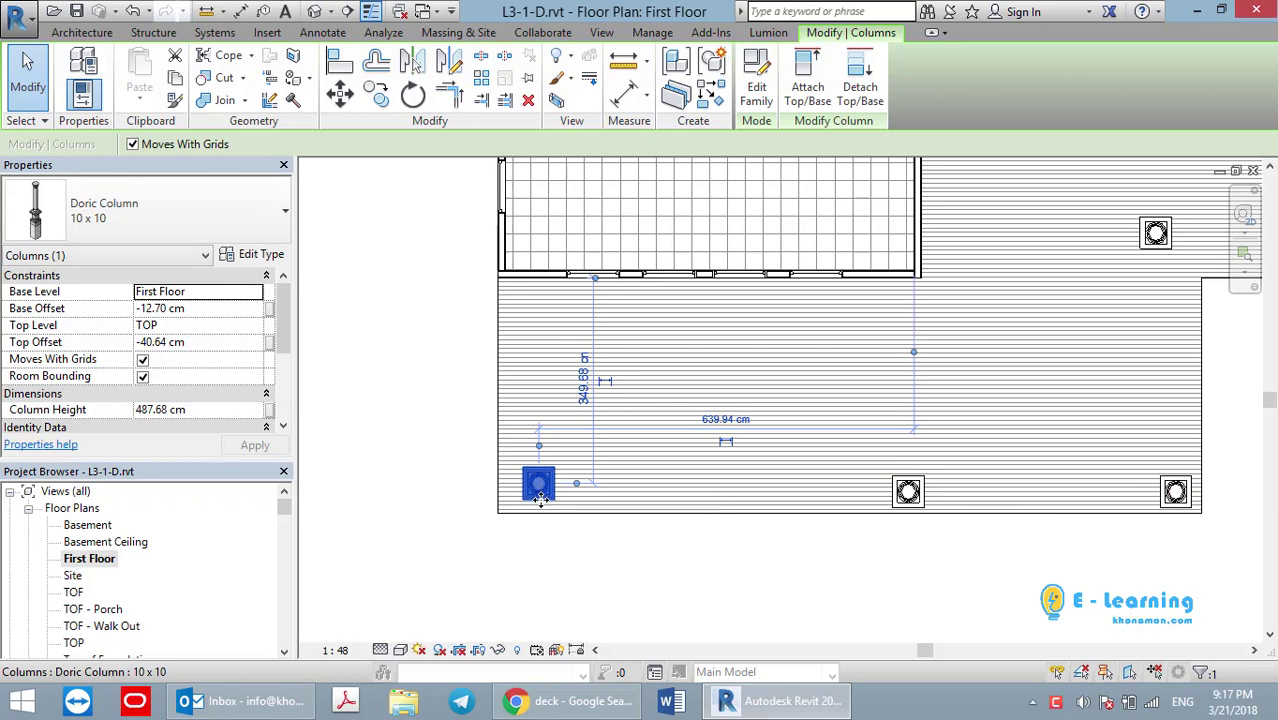
{"action": "left_click_drag", "start_coordinate": [540, 500], "coordinate": [541, 502]}
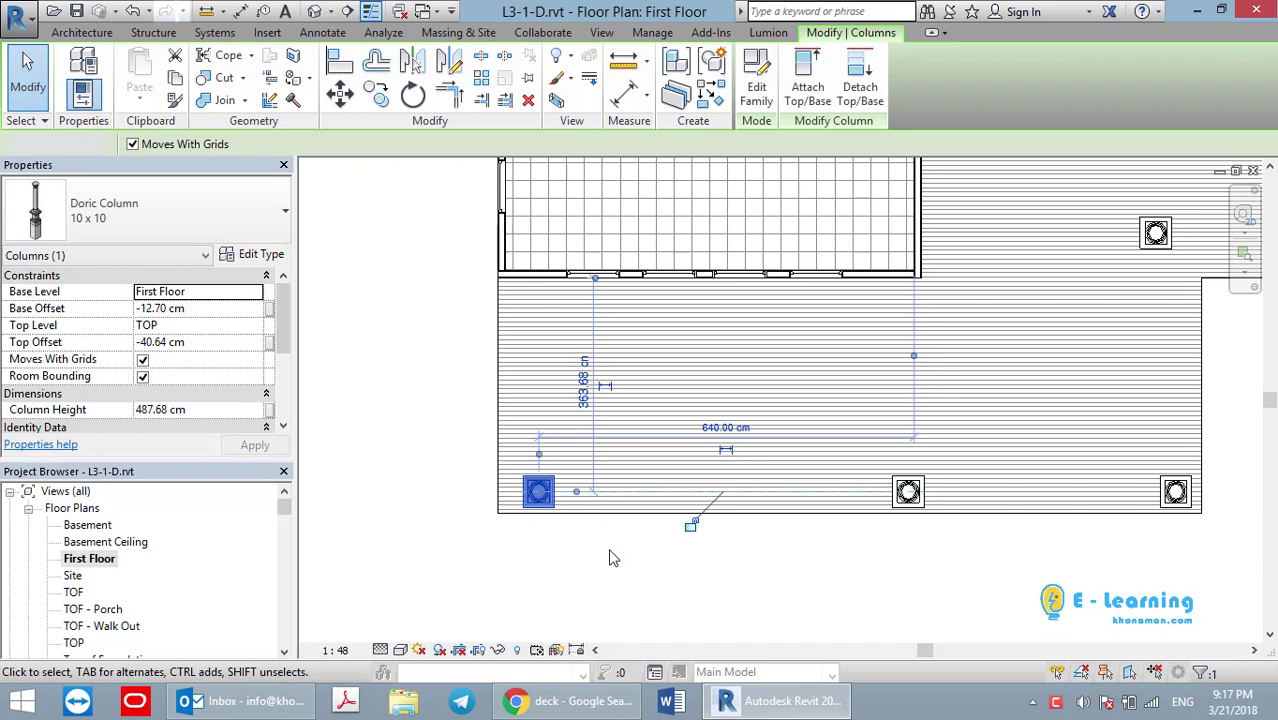
{"action": "left_click", "coordinate": [608, 551]}
{"action": "left_click", "coordinate": [540, 496]}
Move the column at the deck's inner corner into line with the deck edge
{"action": "scroll", "coordinate": [576, 524], "scroll_direction": "up", "scroll_amount": 2}
{"action": "scroll", "coordinate": [617, 548], "scroll_direction": "up", "scroll_amount": 2}
{"action": "scroll", "coordinate": [630, 535], "scroll_direction": "down", "scroll_amount": 2}
{"action": "middle_click_drag", "start_coordinate": [887, 425], "coordinate": [553, 533]}
{"action": "left_click", "coordinate": [727, 289]}
{"action": "left_click_drag", "start_coordinate": [729, 297], "coordinate": [748, 320]}
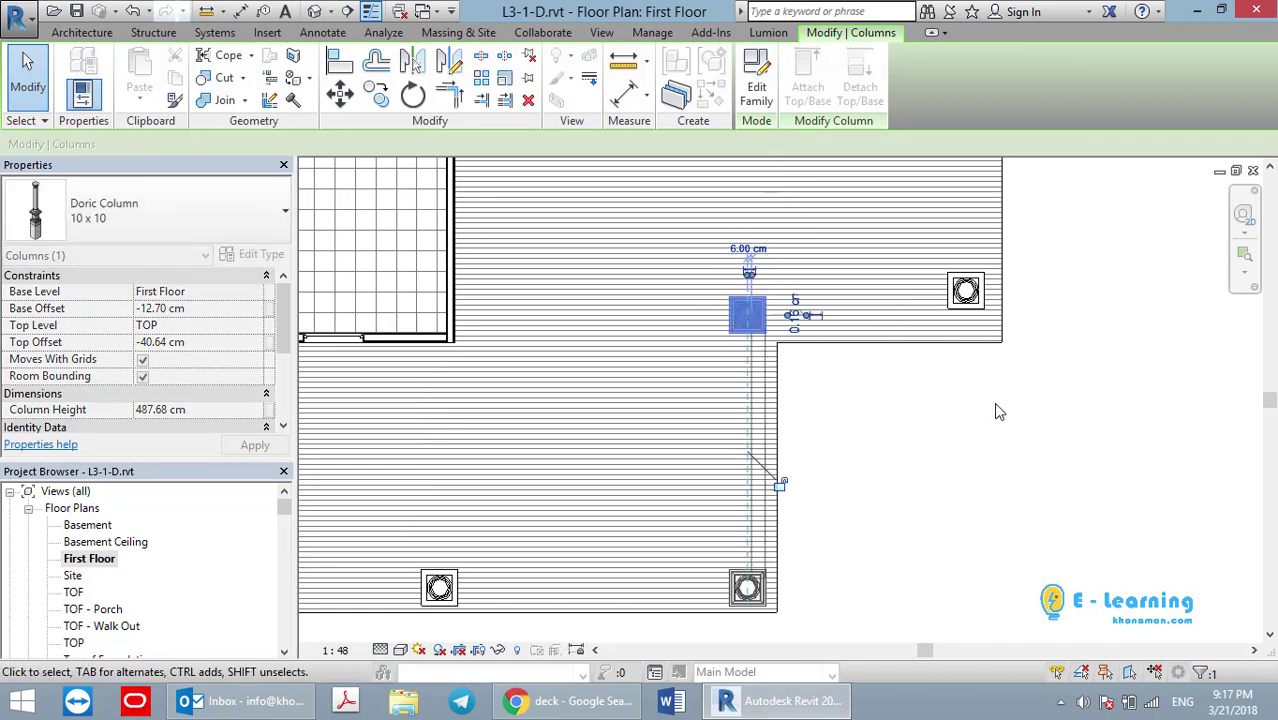
{"action": "left_click", "coordinate": [996, 408]}
Shift the right column down to the deck edge and return to the 3D view
{"action": "scroll", "coordinate": [984, 337], "scroll_direction": "up", "scroll_amount": 3}
{"action": "middle_click_drag", "start_coordinate": [978, 289], "coordinate": [840, 375]}
{"action": "left_click_drag", "start_coordinate": [822, 356], "coordinate": [830, 392]}
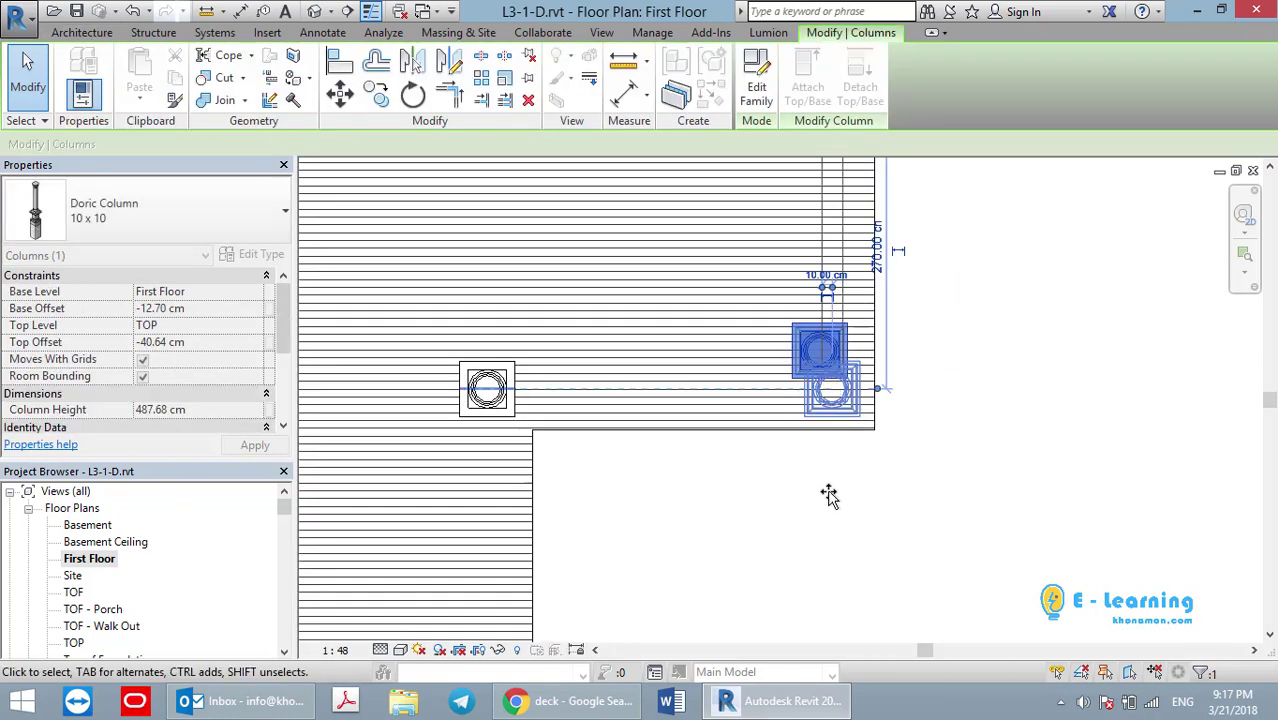
{"action": "key", "text": "Escape"}
{"action": "left_click", "coordinate": [286, 10]}
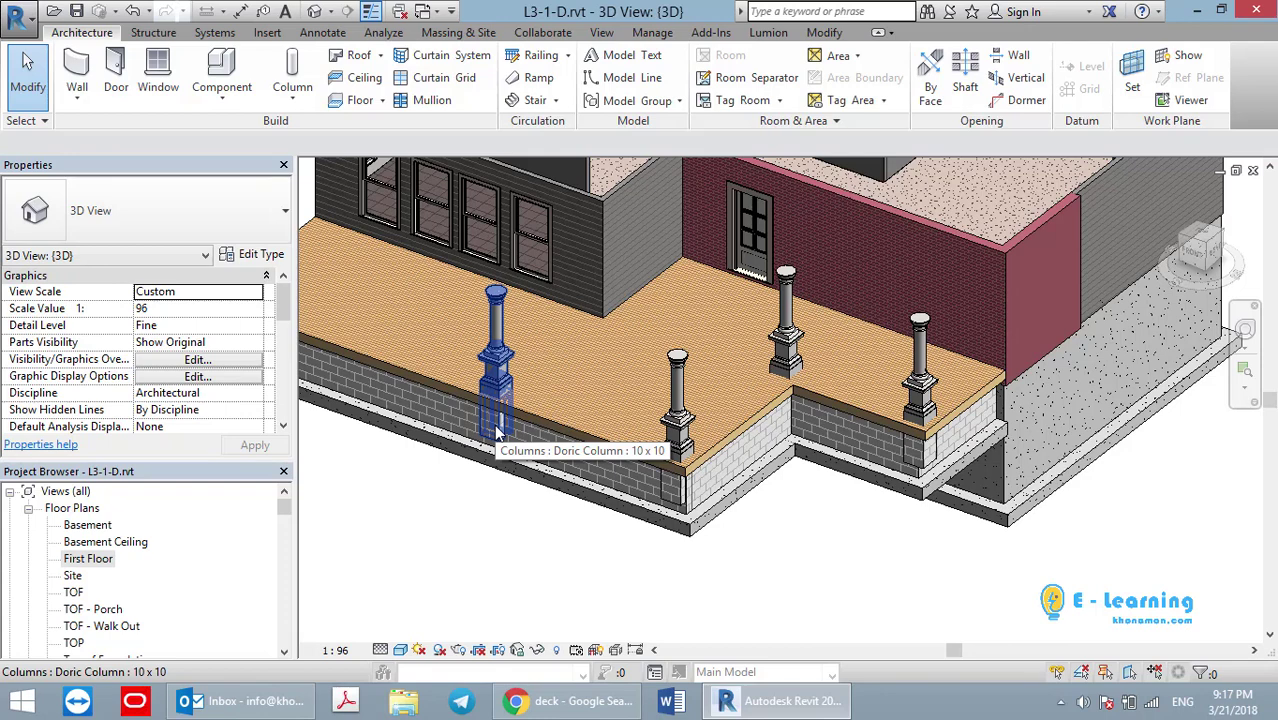
Give the front Doric column a Base Offset of -40 cm, after first trying -30
{"action": "scroll", "coordinate": [936, 551], "scroll_direction": "up", "scroll_amount": 2}
{"action": "scroll", "coordinate": [712, 536], "scroll_direction": "up", "scroll_amount": 2}
{"action": "scroll", "coordinate": [800, 551], "scroll_direction": "up", "scroll_amount": 1}
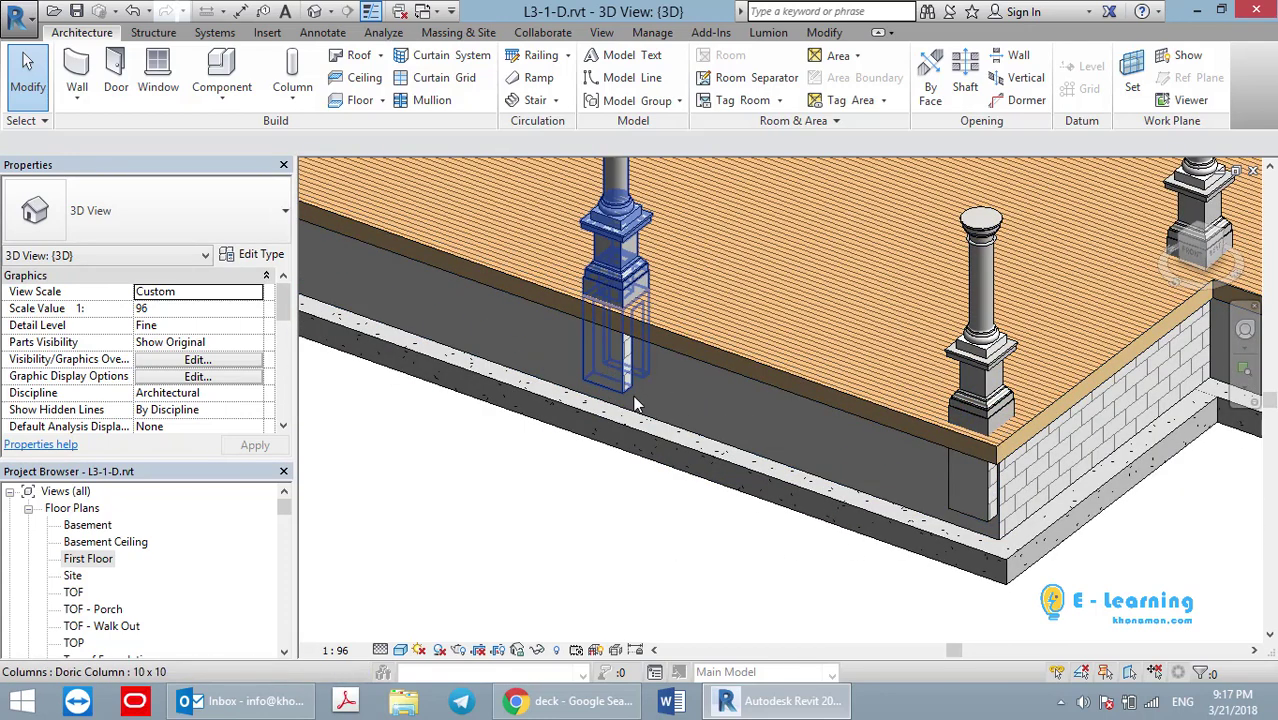
{"action": "left_click", "coordinate": [687, 392]}
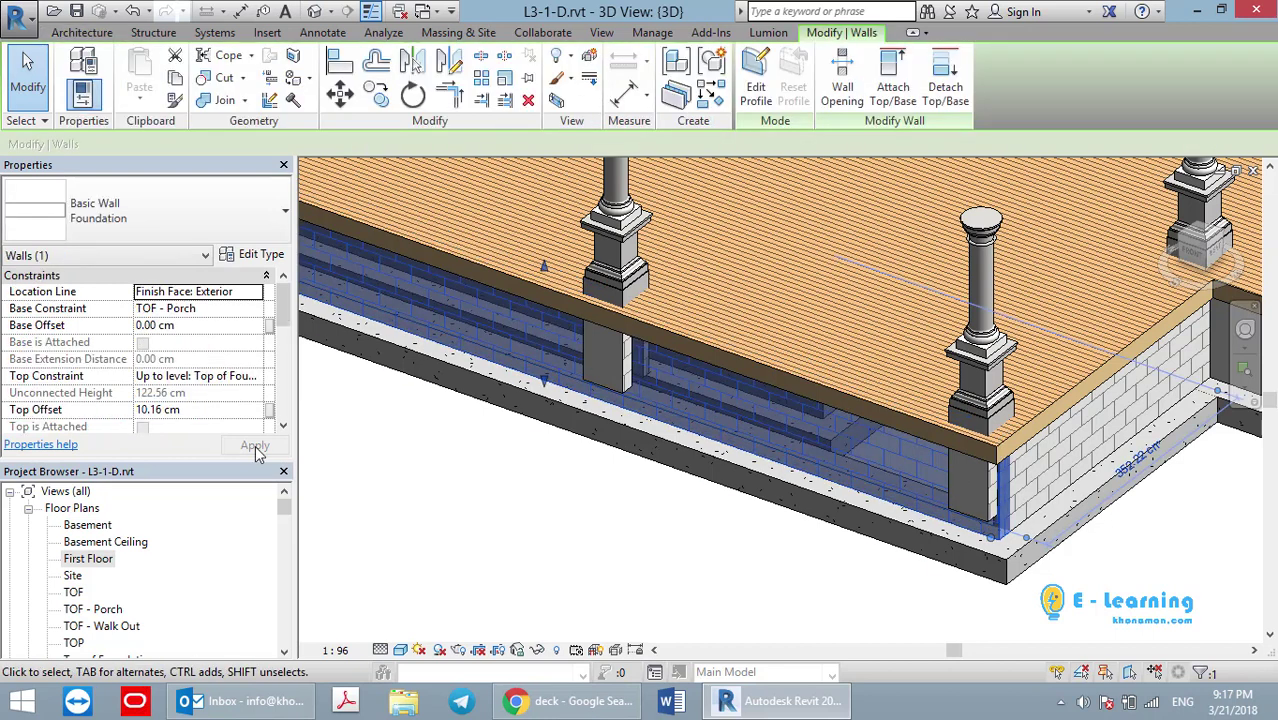
{"action": "mouse_move", "coordinate": [283, 298]}
{"action": "left_mouse_down"}
{"action": "mouse_move", "coordinate": [282, 311]}
{"action": "mouse_move", "coordinate": [281, 292]}
{"action": "left_mouse_up"}
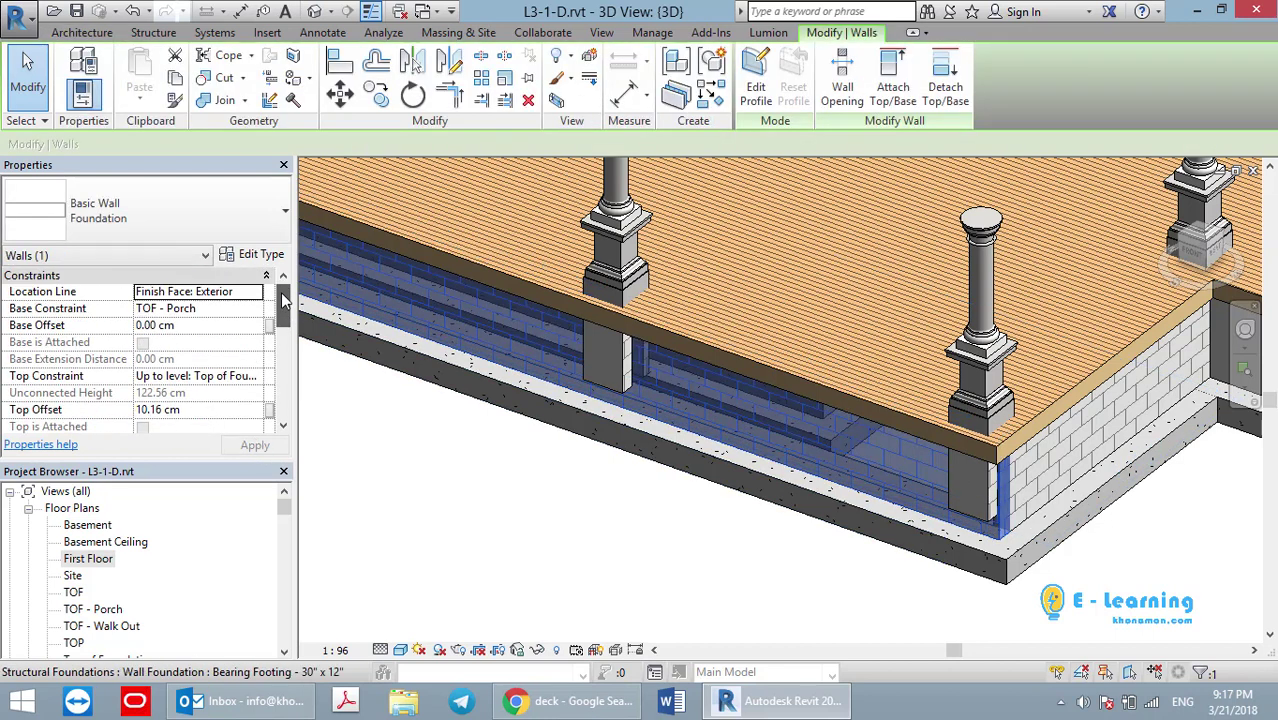
{"action": "left_click", "coordinate": [607, 374]}
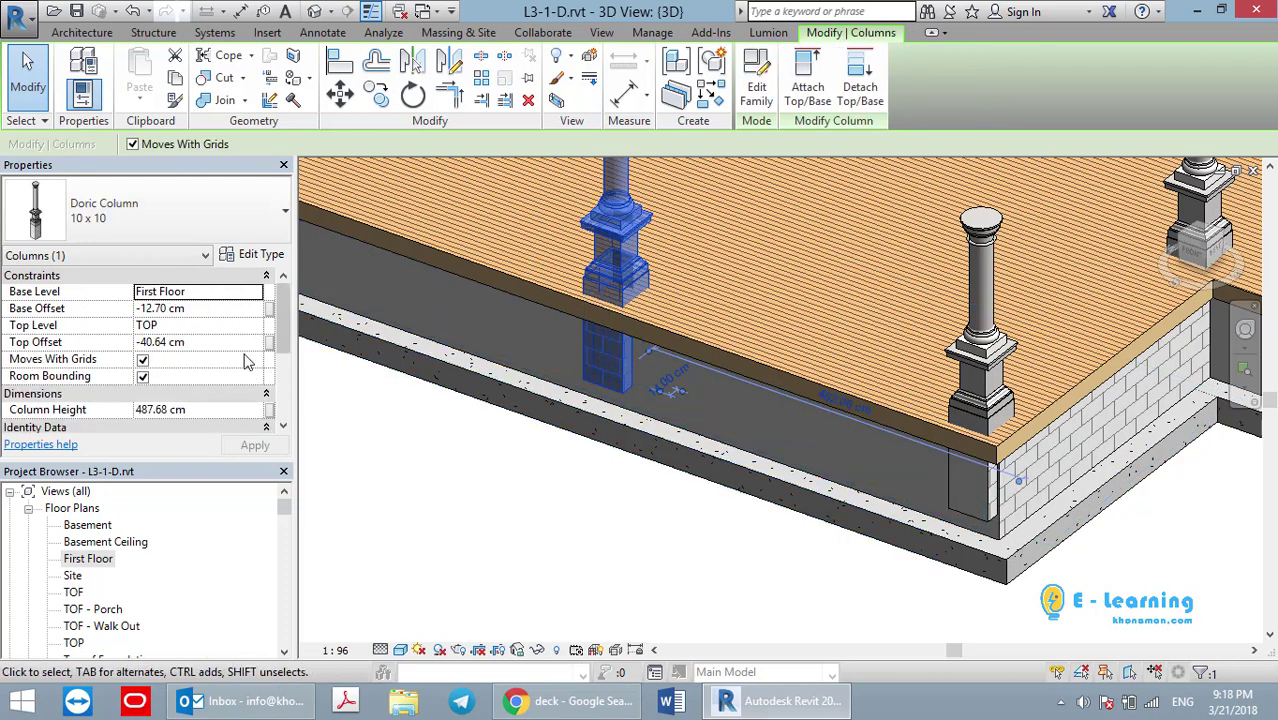
{"action": "left_click", "coordinate": [199, 313]}
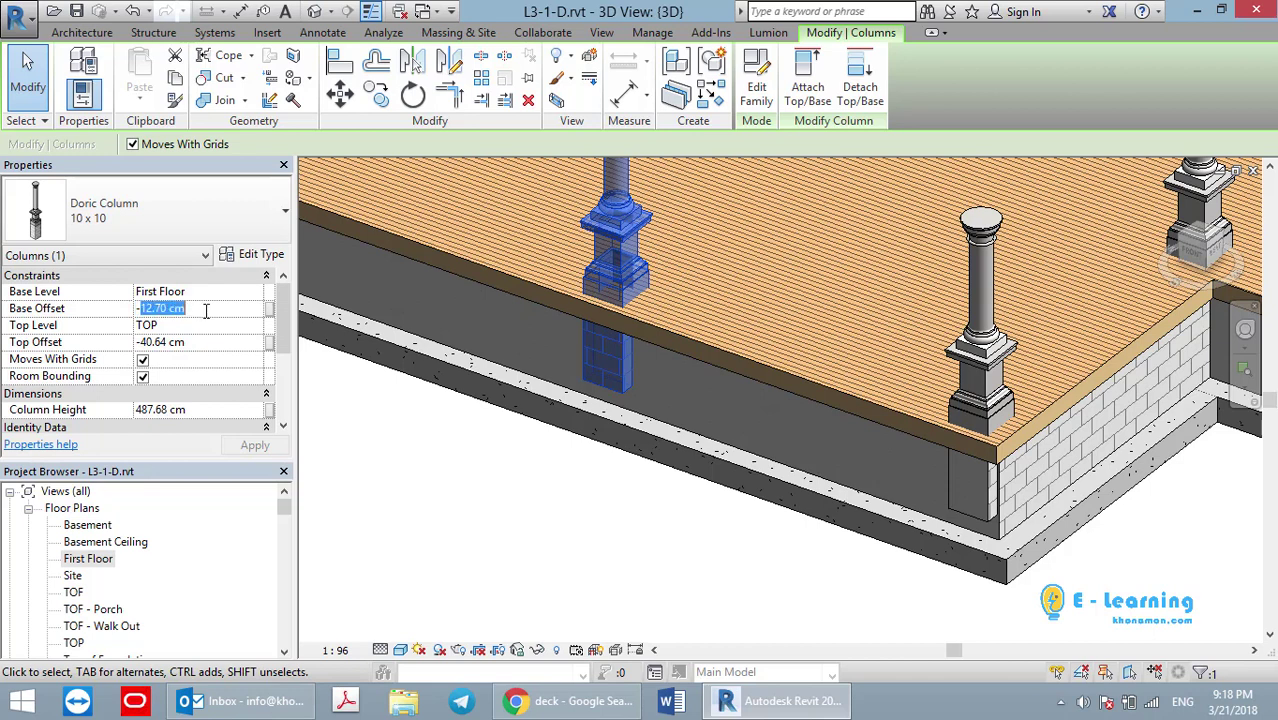
{"action": "type", "text": "-30"}
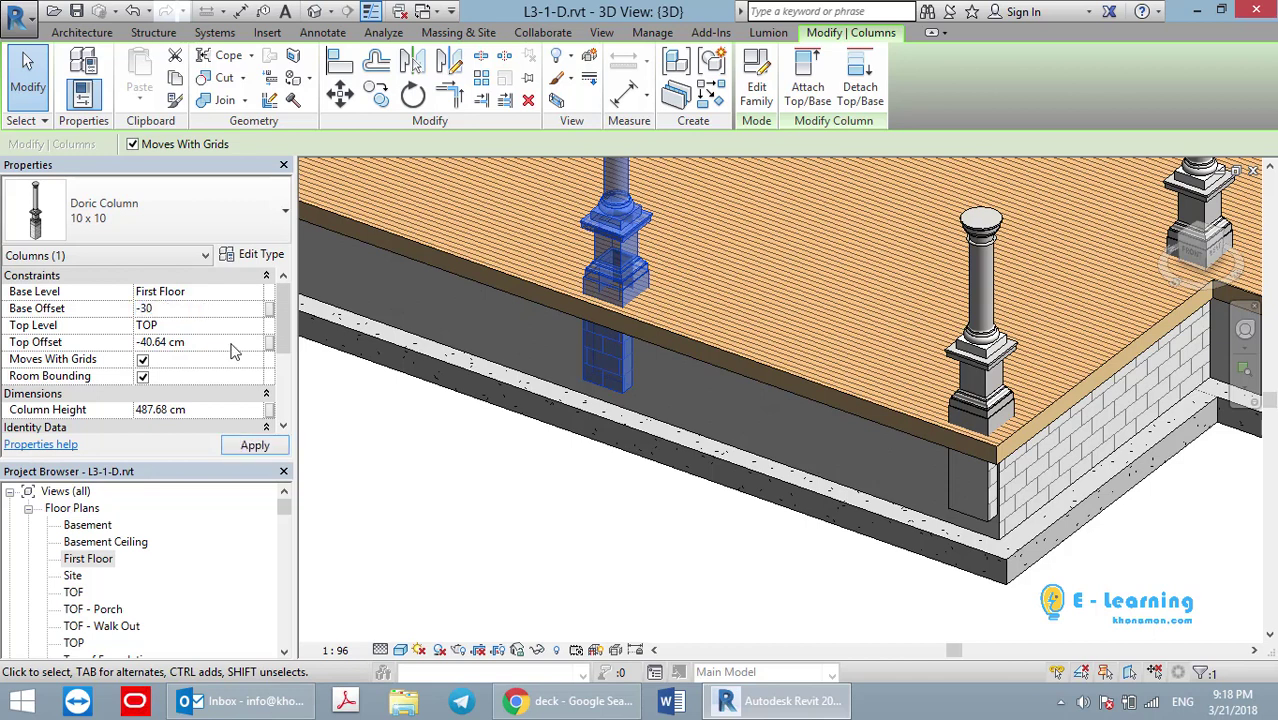
{"action": "left_click", "coordinate": [259, 449]}
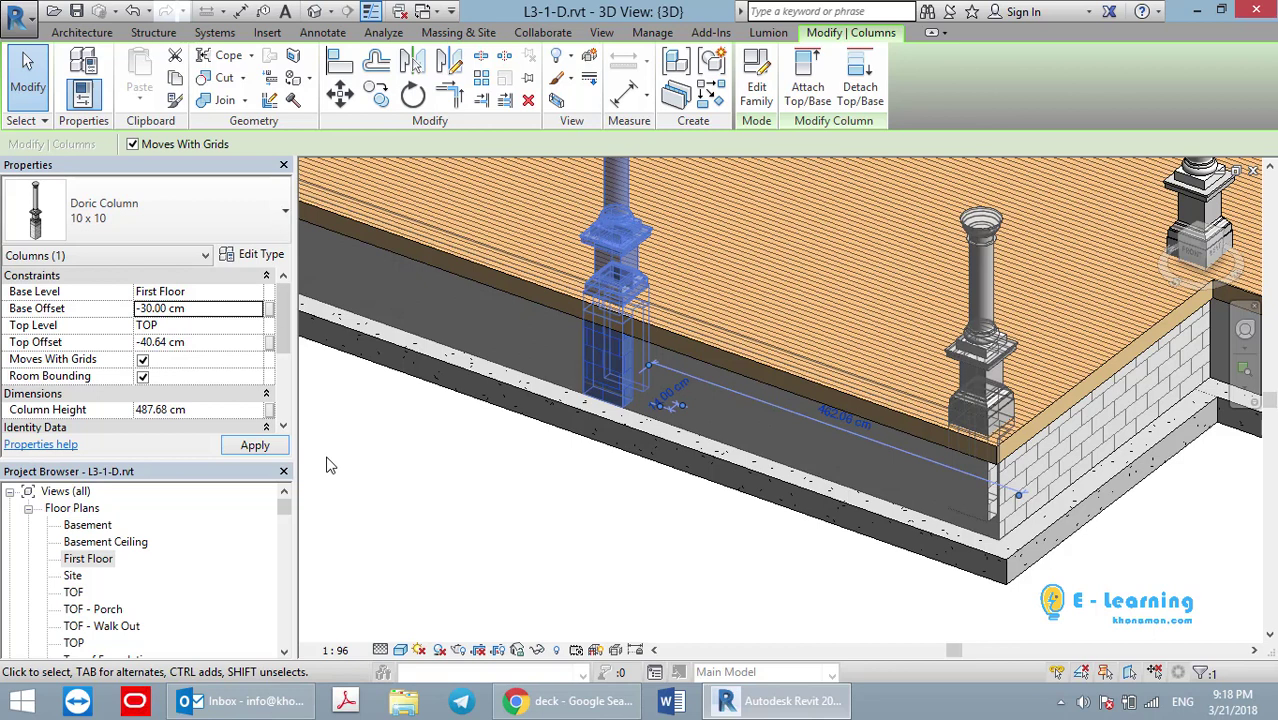
{"action": "left_click", "coordinate": [148, 309]}
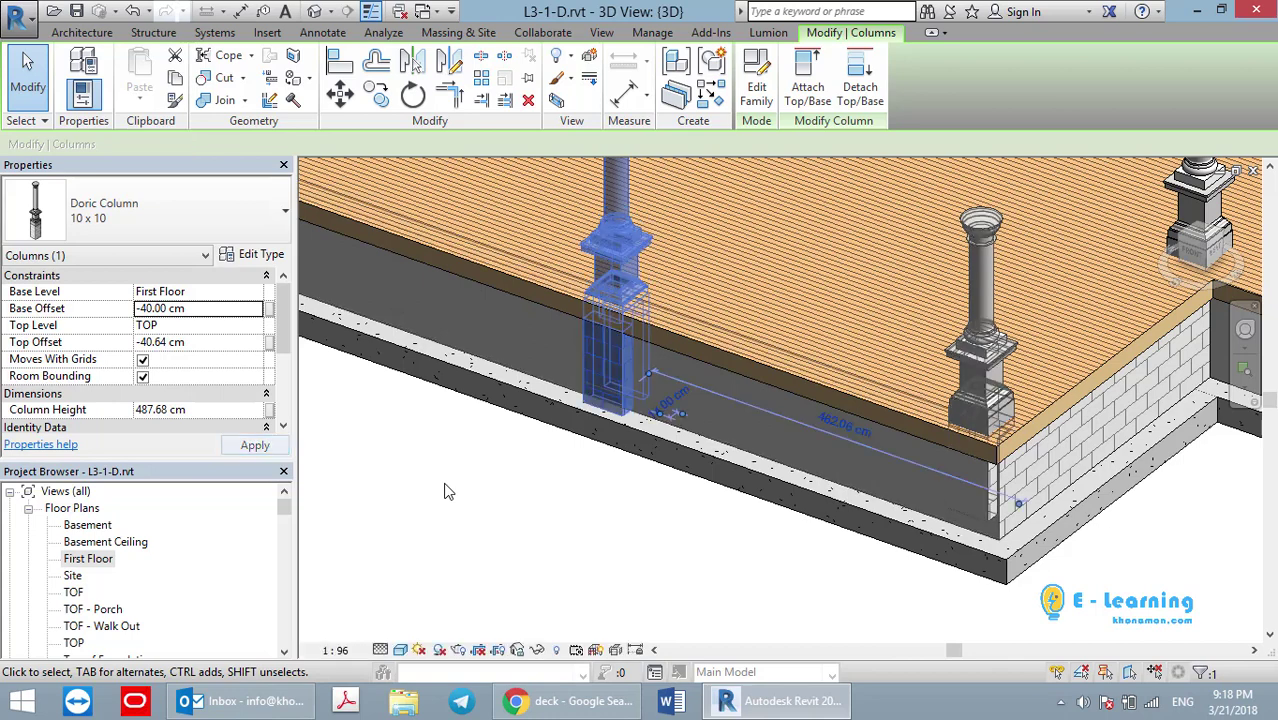
{"action": "left_click", "coordinate": [575, 521]}
Select four porch columns together and apply a -40 cm Base Offset to them
{"action": "scroll", "coordinate": [617, 534], "scroll_direction": "down", "scroll_amount": 3}
{"action": "scroll", "coordinate": [622, 535], "scroll_direction": "down", "scroll_amount": 2}
{"action": "middle_click_drag", "start_coordinate": [641, 546], "coordinate": [736, 552]}
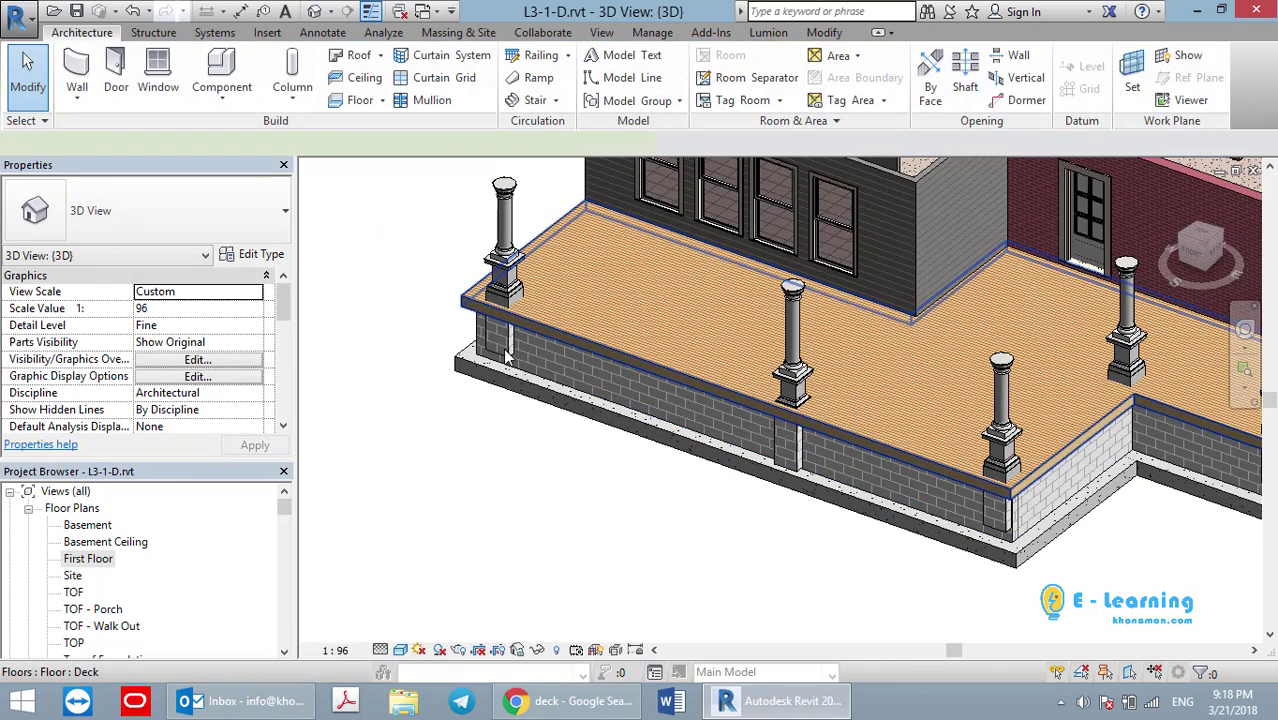
{"action": "left_click", "coordinate": [507, 357]}
{"action": "left_click", "coordinate": [504, 290], "text": "ctrl"}
{"action": "middle_click_drag", "start_coordinate": [1275, 420], "coordinate": [1128, 420]}
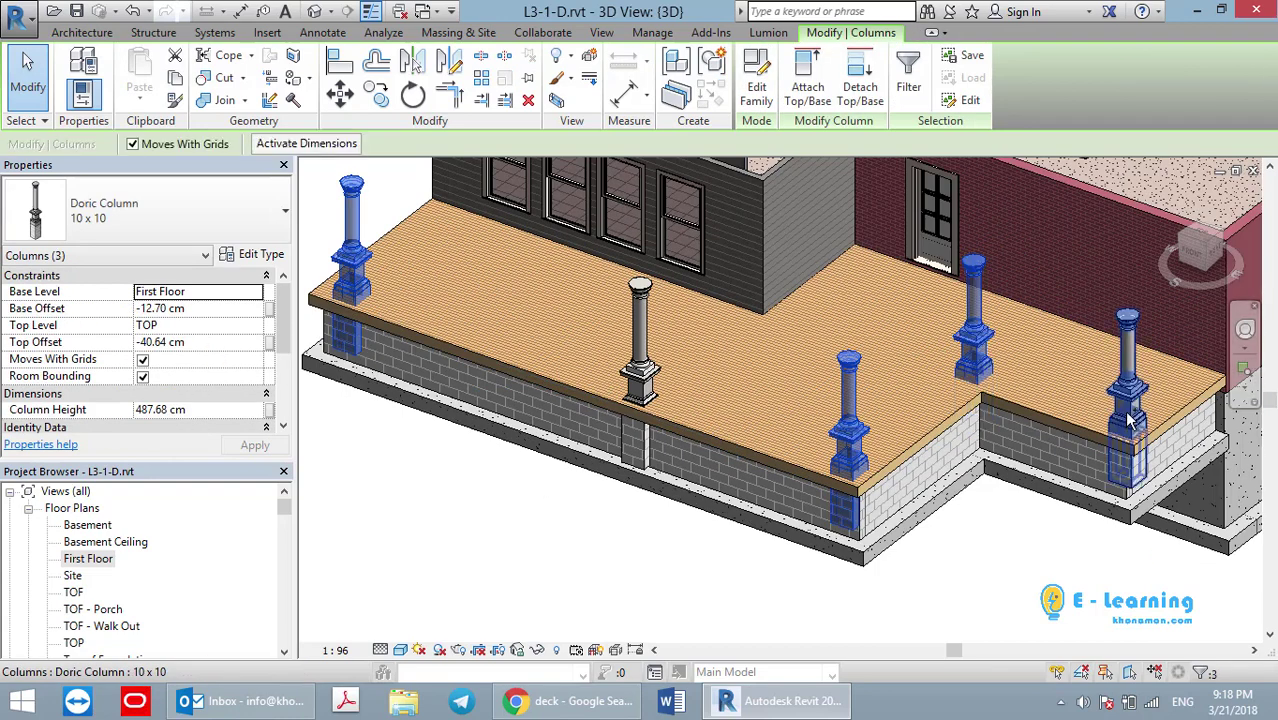
{"action": "left_click", "coordinate": [1128, 420], "text": "ctrl"}
{"action": "left_click", "coordinate": [203, 307]}
{"action": "type", "text": "-40"}
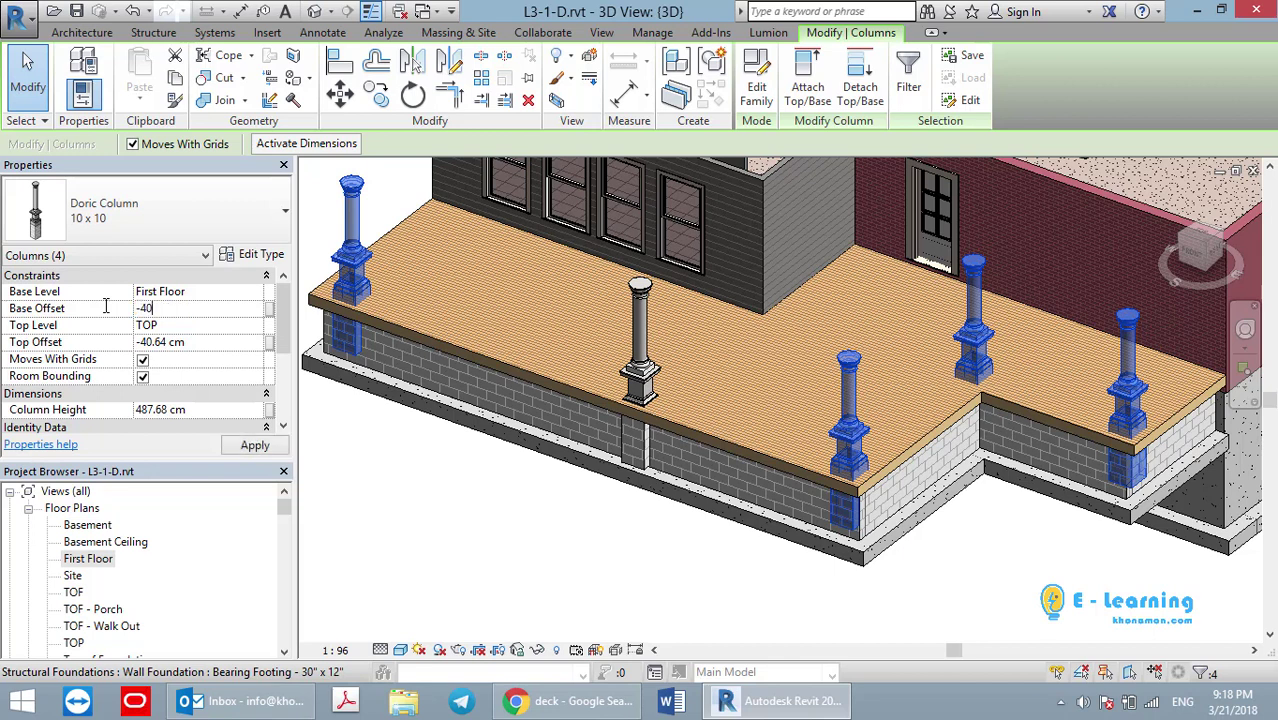
{"action": "left_click", "coordinate": [250, 446]}
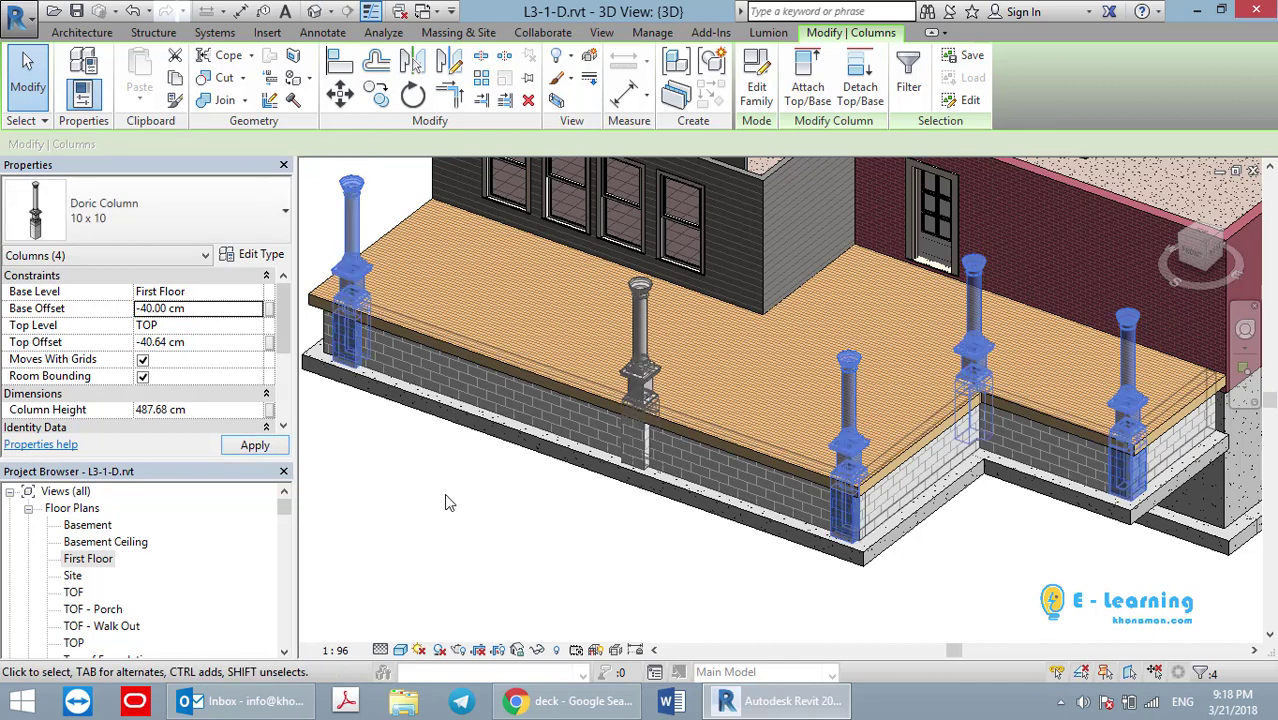
{"action": "left_click", "coordinate": [628, 590]}
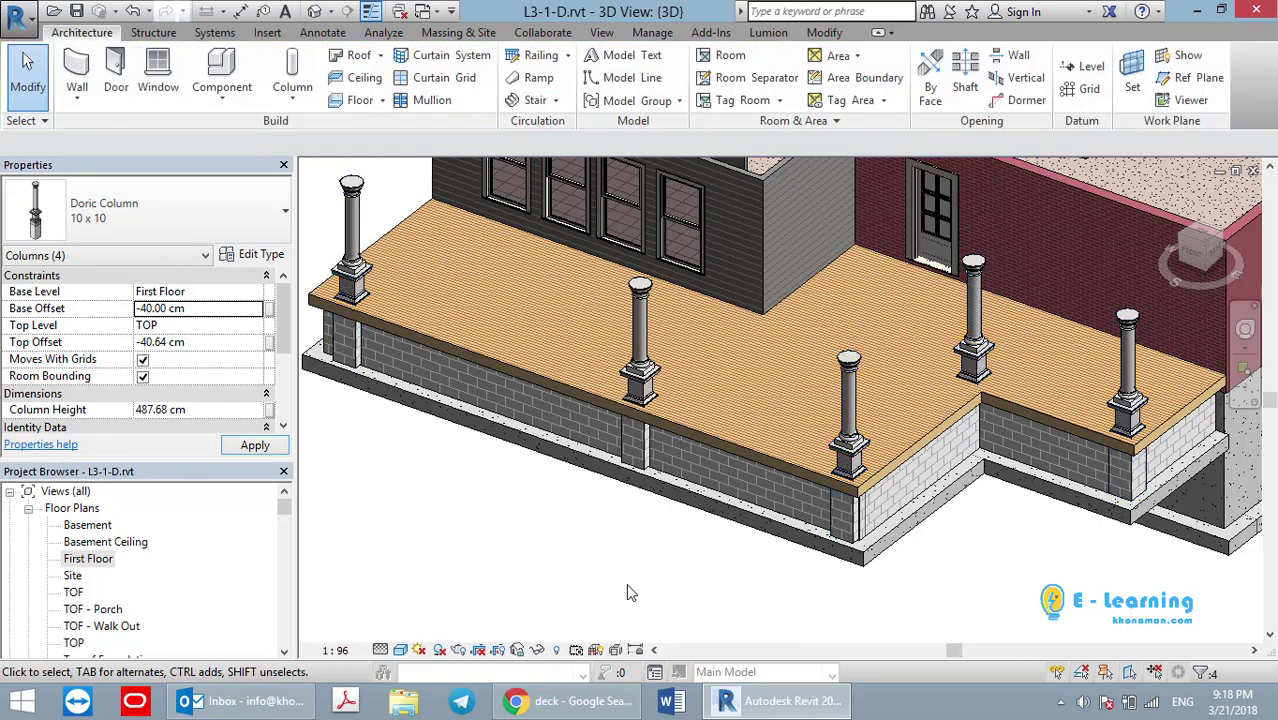
{"action": "left_click", "coordinate": [843, 530]}
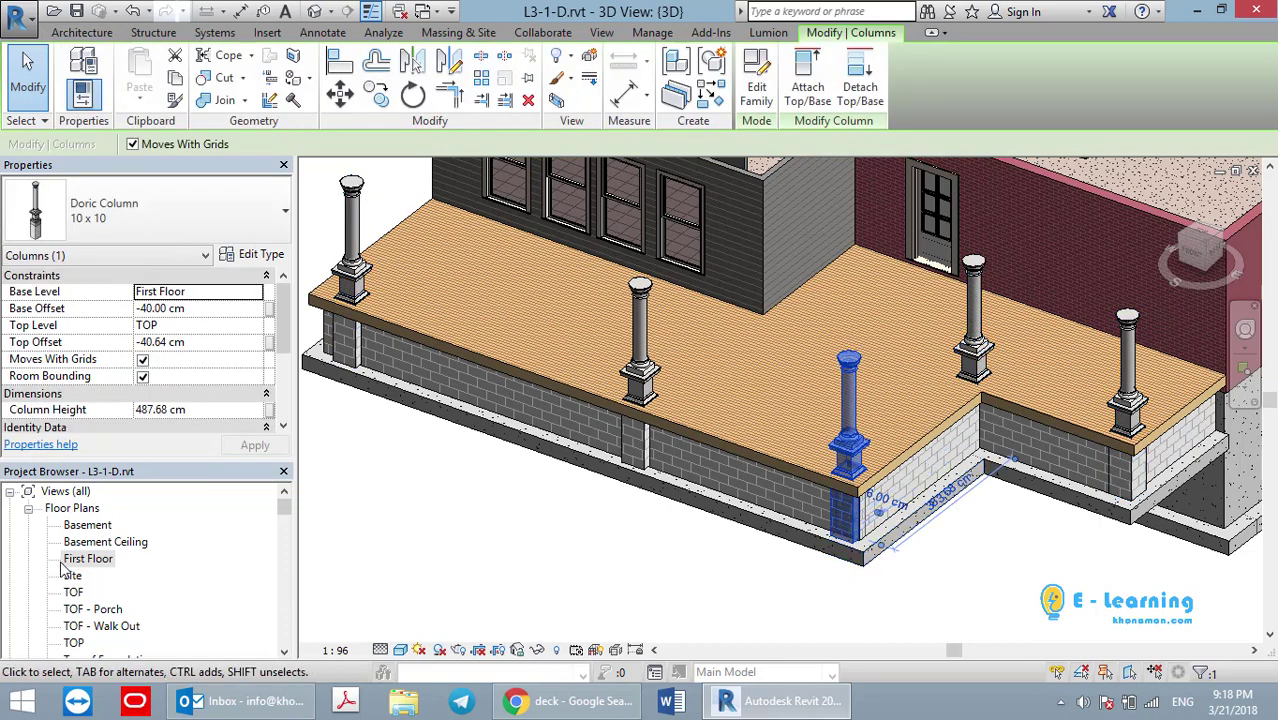
In the First Floor plan, move the inner-corner column to 10 cm from the deck edge
{"action": "double_click", "coordinate": [86, 560]}
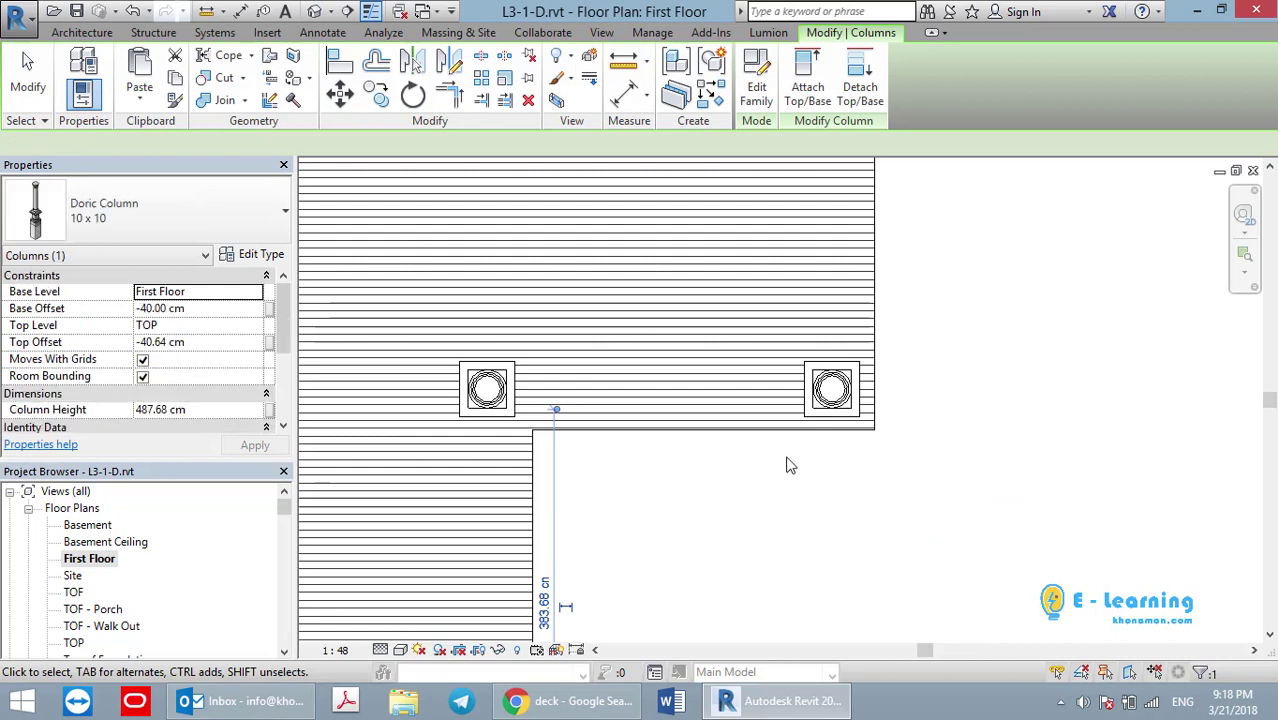
{"action": "scroll", "coordinate": [620, 620], "scroll_direction": "up", "scroll_amount": 2}
{"action": "middle_click_drag", "start_coordinate": [615, 640], "coordinate": [615, 550]}
{"action": "scroll", "coordinate": [605, 505], "scroll_direction": "up", "scroll_amount": 1}
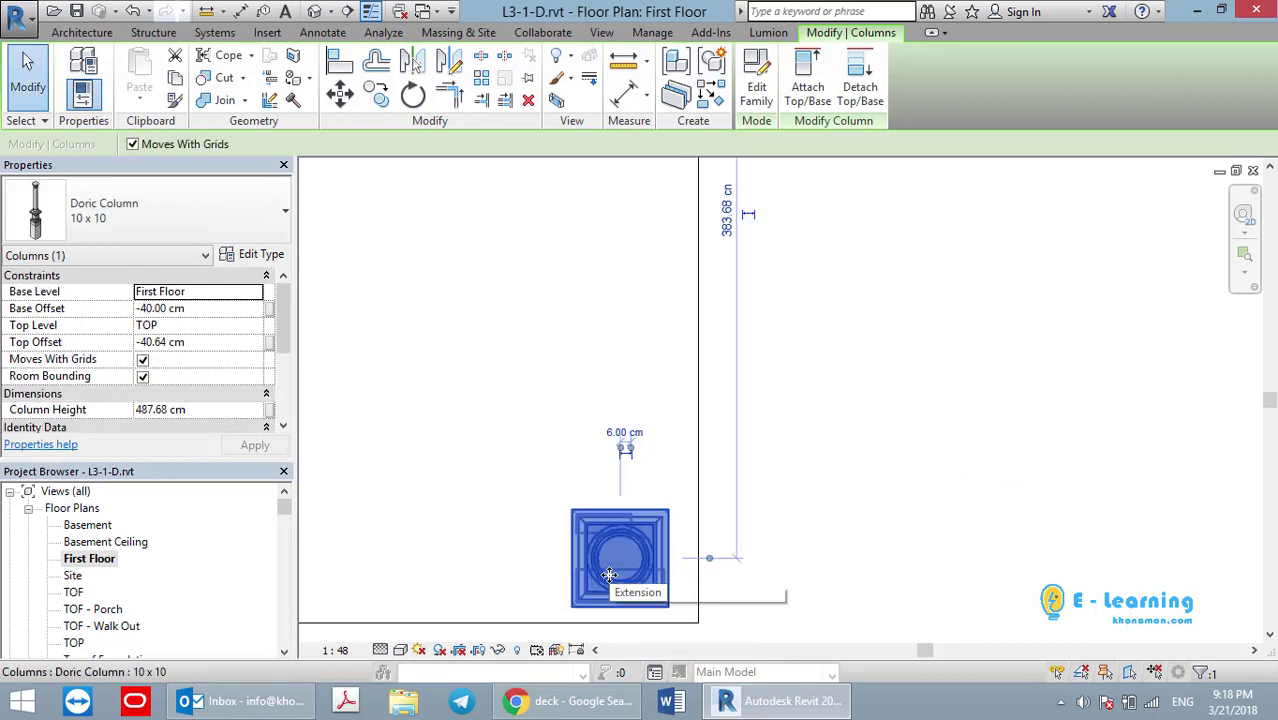
{"action": "left_click_drag", "start_coordinate": [620, 560], "coordinate": [640, 562]}
{"action": "key", "text": "Escape"}
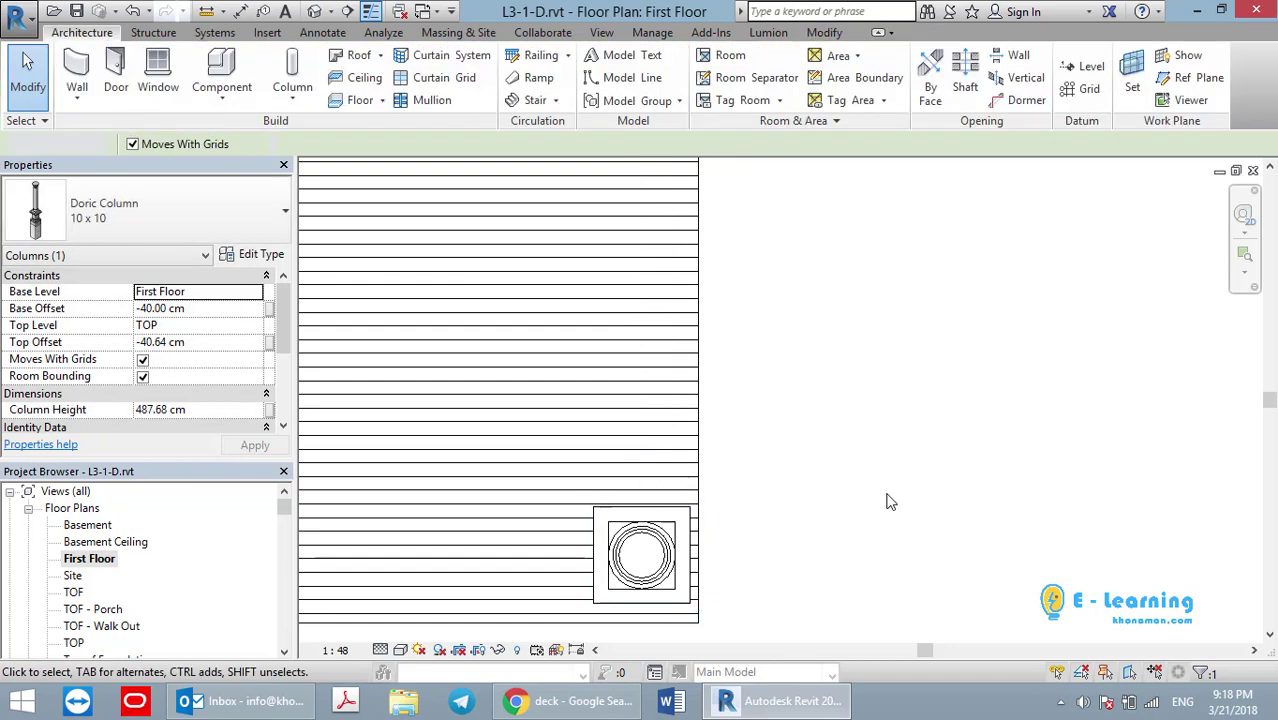
{"action": "scroll", "coordinate": [714, 558], "scroll_direction": "down", "scroll_amount": 2}
{"action": "left_click", "coordinate": [713, 557]}
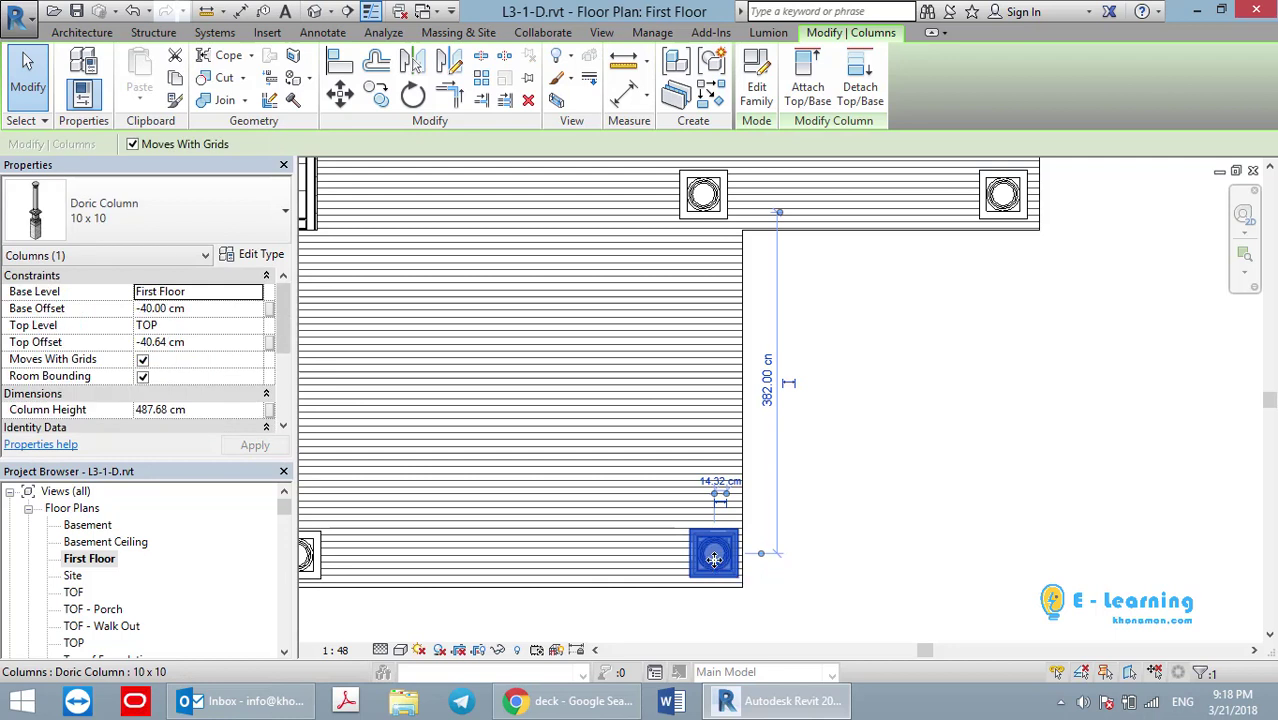
{"action": "mouse_move", "coordinate": [713, 563]}
{"action": "left_mouse_down"}
{"action": "mouse_move", "coordinate": [711, 614]}
{"action": "mouse_move", "coordinate": [713, 563]}
{"action": "left_mouse_up"}
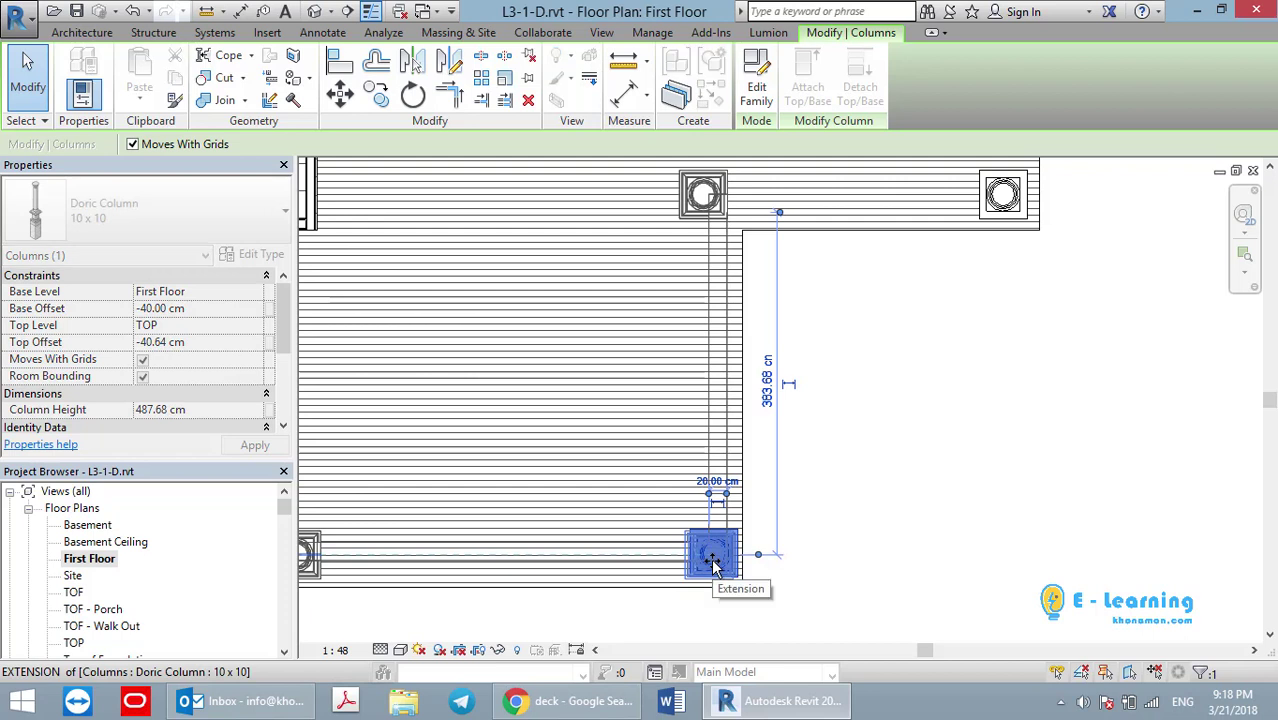
{"action": "left_click_drag", "start_coordinate": [713, 563], "coordinate": [747, 590]}
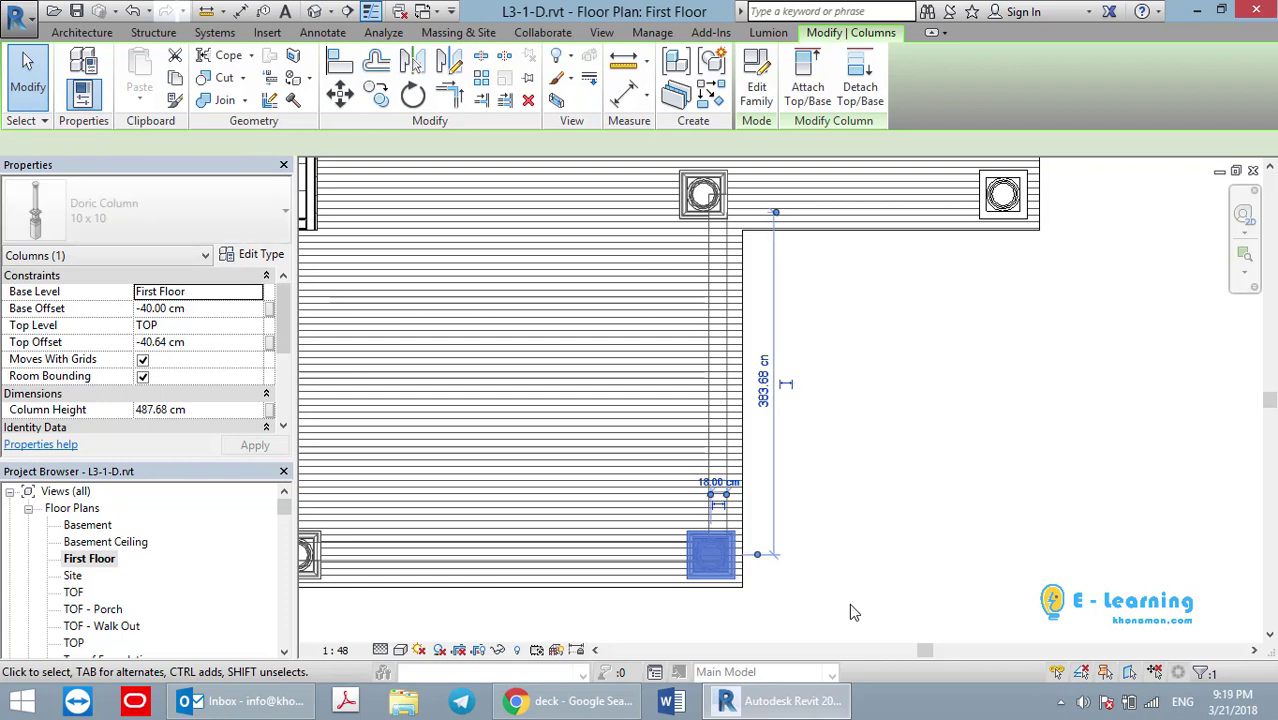
Align the inner-corner column to the top corner column's centre with Align, then return to 3D
{"action": "left_click", "coordinate": [712, 204]}
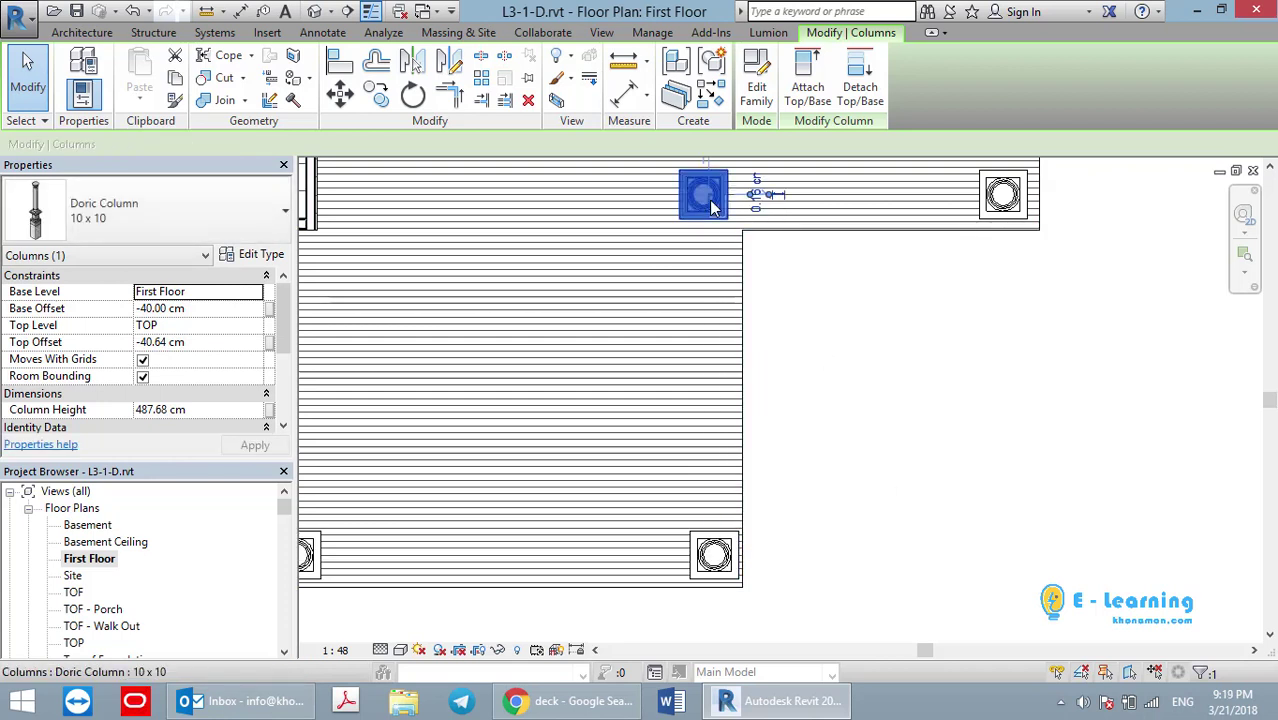
{"action": "left_click_drag", "start_coordinate": [712, 204], "coordinate": [711, 207]}
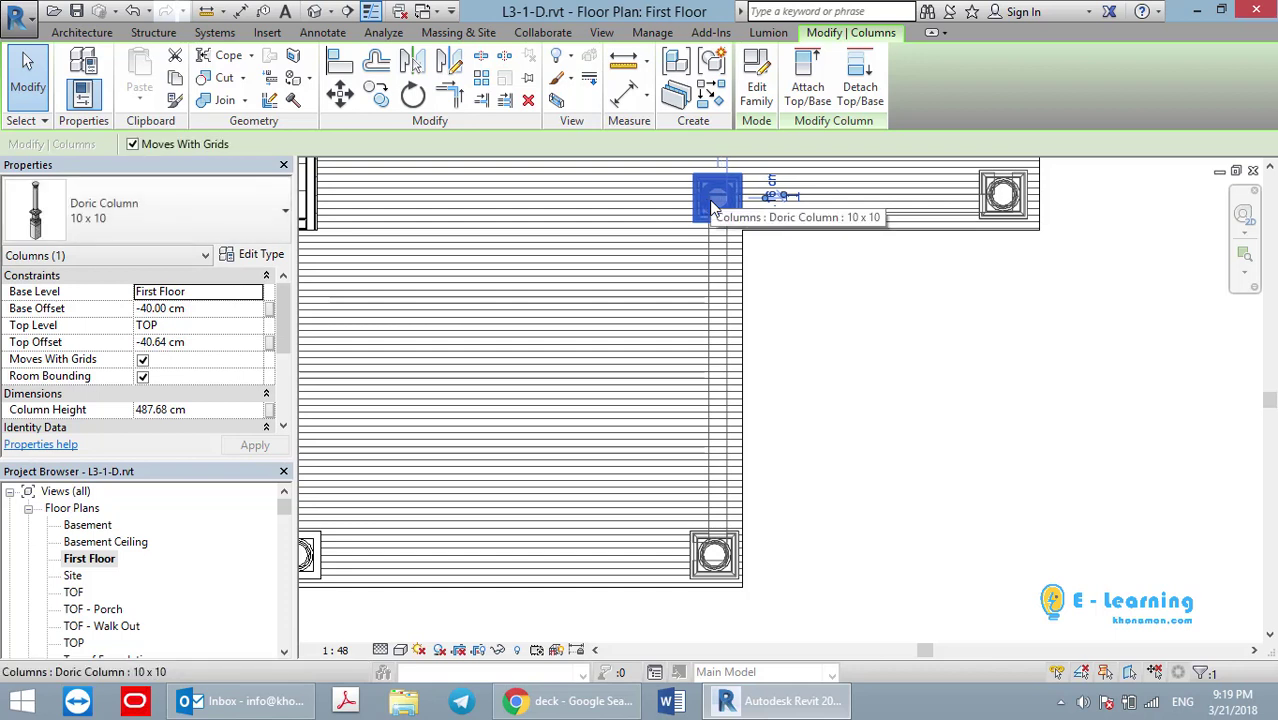
{"action": "left_click", "coordinate": [714, 555], "text": "ctrl"}
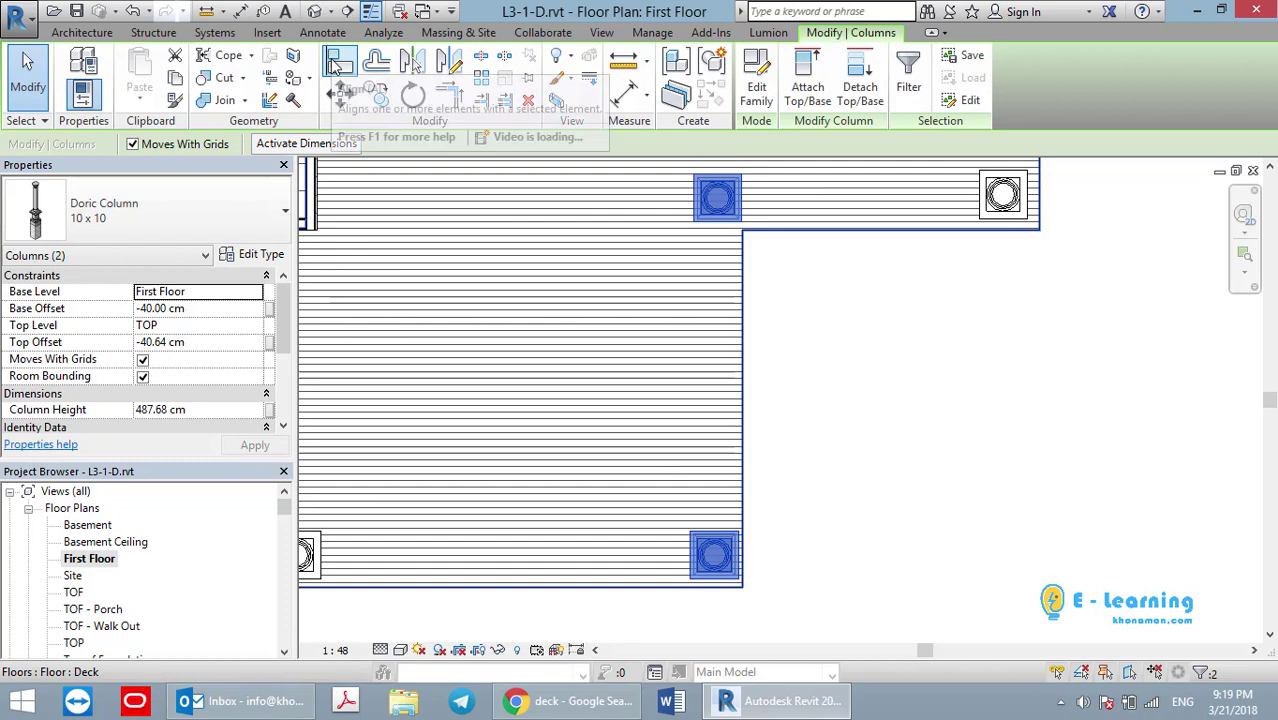
{"action": "left_click", "coordinate": [339, 62]}
{"action": "left_click", "coordinate": [716, 200]}
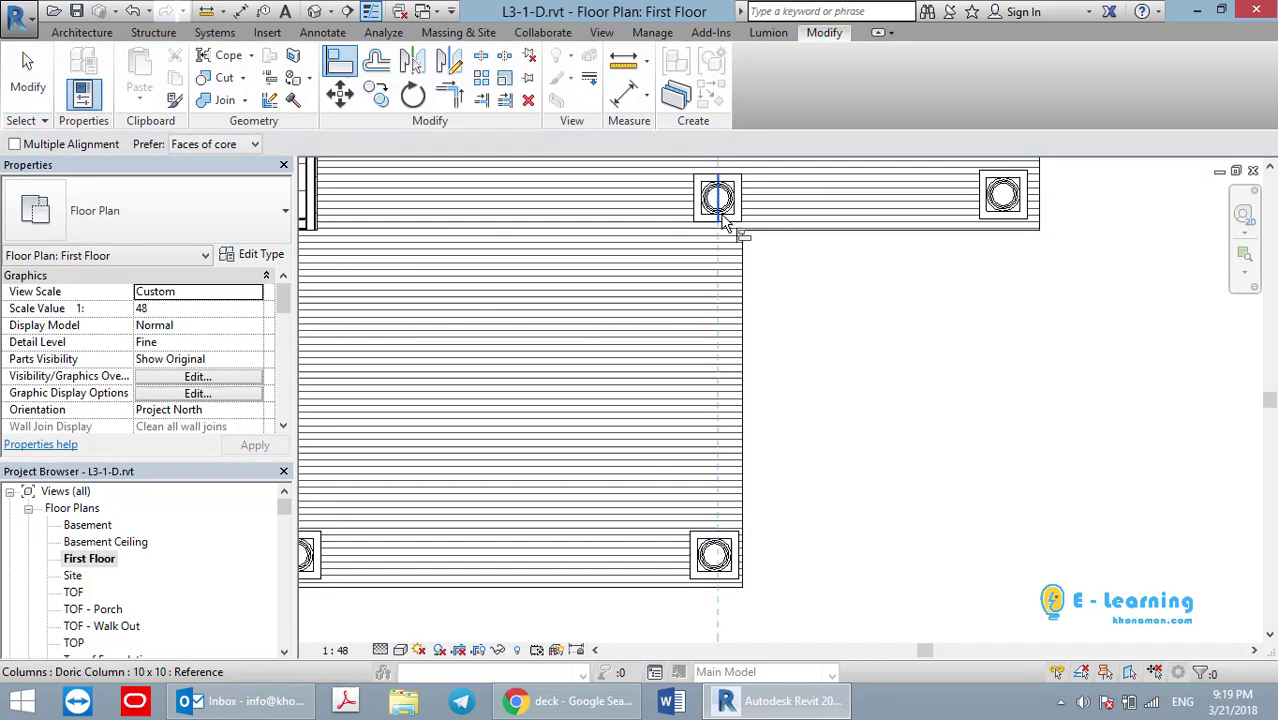
{"action": "left_click", "coordinate": [714, 556]}
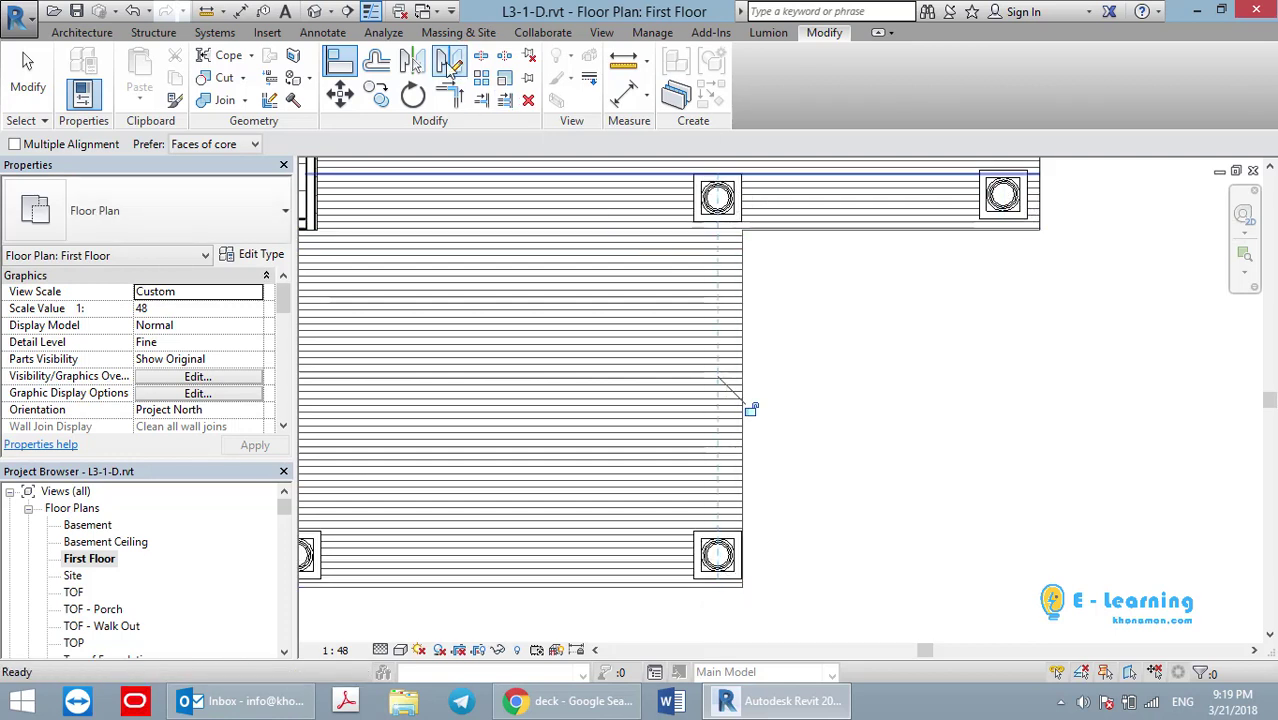
{"action": "left_click", "coordinate": [314, 11]}
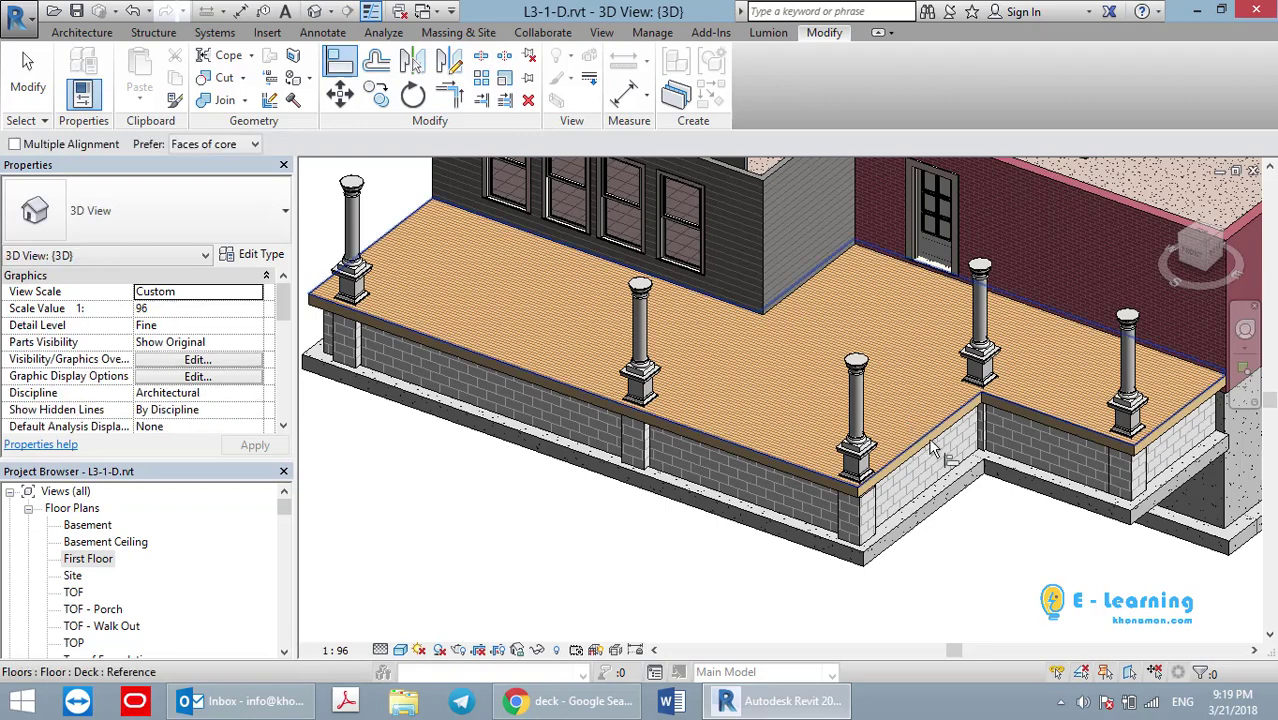
{"action": "middle_click_drag", "start_coordinate": [1043, 562], "coordinate": [936, 567]}
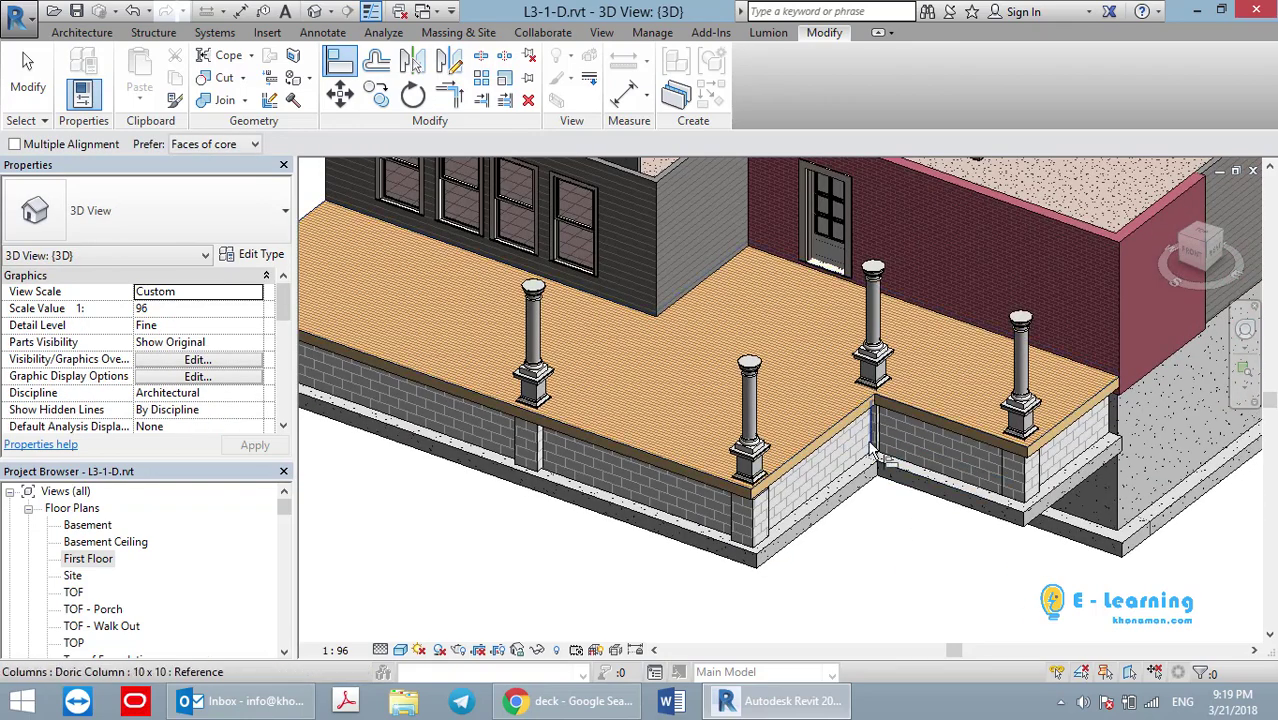
{"action": "left_click", "coordinate": [873, 452]}
{"action": "scroll", "coordinate": [873, 452], "scroll_direction": "up", "scroll_amount": 2}
{"action": "scroll", "coordinate": [930, 540], "scroll_direction": "up", "scroll_amount": 1}
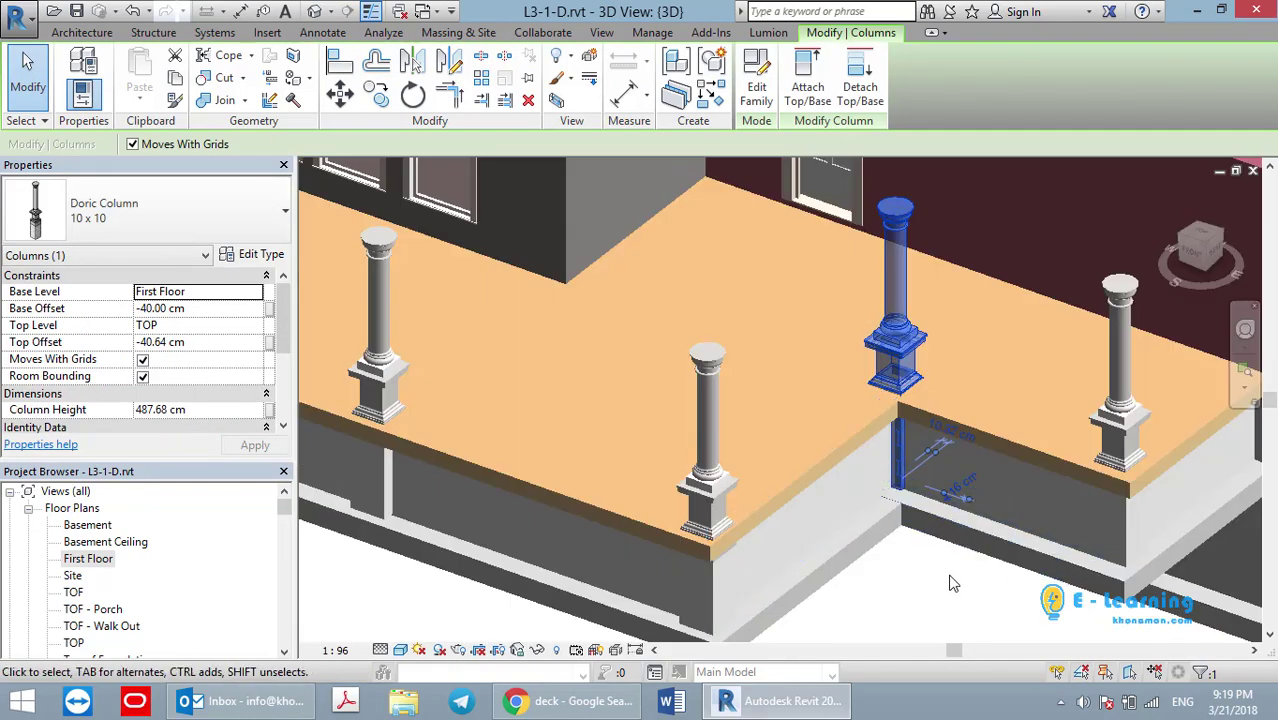
{"action": "key", "text": "Escape"}
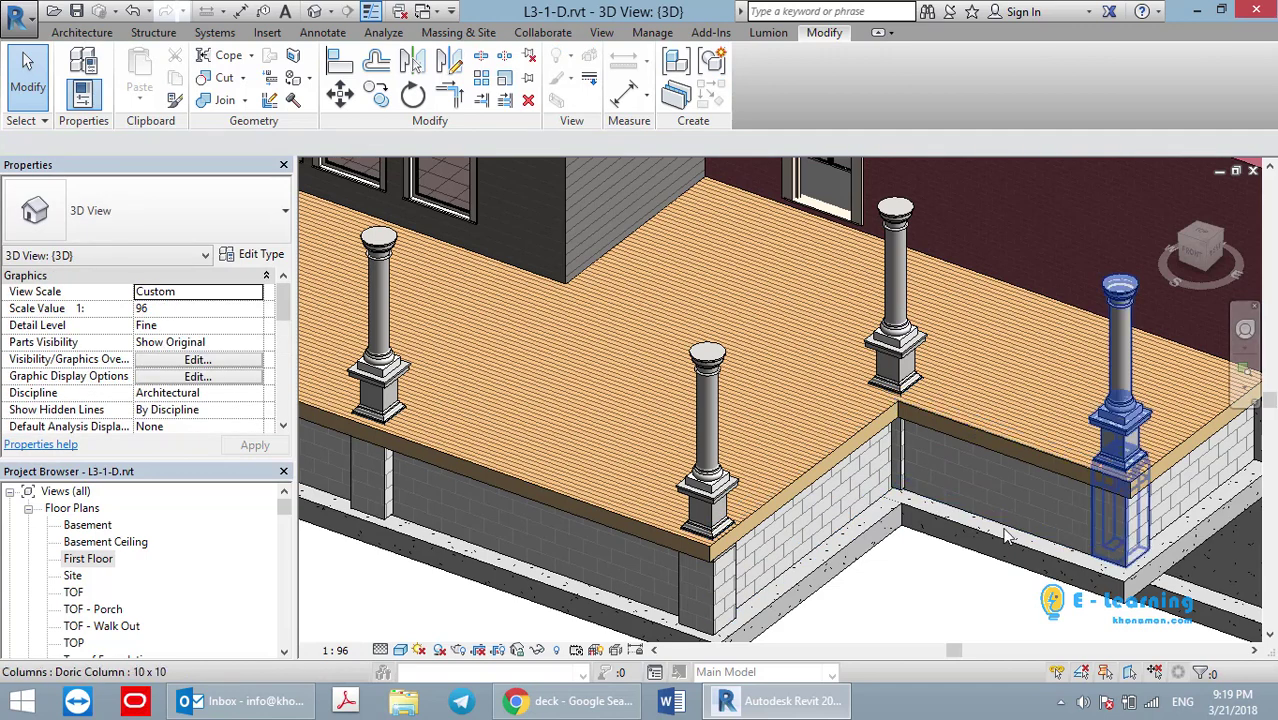
{"action": "scroll", "coordinate": [1007, 535], "scroll_direction": "down", "scroll_amount": 2}
{"action": "middle_click_drag", "start_coordinate": [1007, 535], "coordinate": [687, 521]}
{"action": "scroll", "coordinate": [687, 521], "scroll_direction": "up", "scroll_amount": 3}
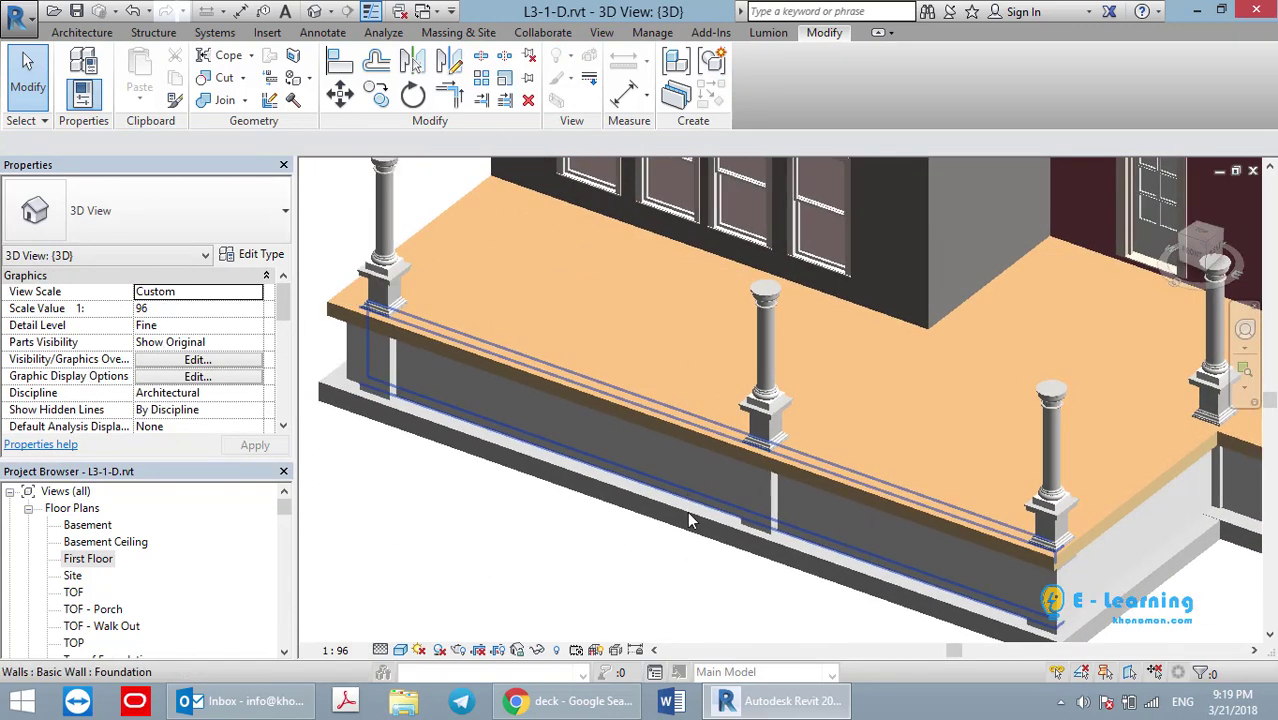
{"action": "scroll", "coordinate": [687, 521], "scroll_direction": "up", "scroll_amount": 3}
{"action": "scroll", "coordinate": [790, 513], "scroll_direction": "up", "scroll_amount": 2}
{"action": "left_click", "coordinate": [800, 512]}
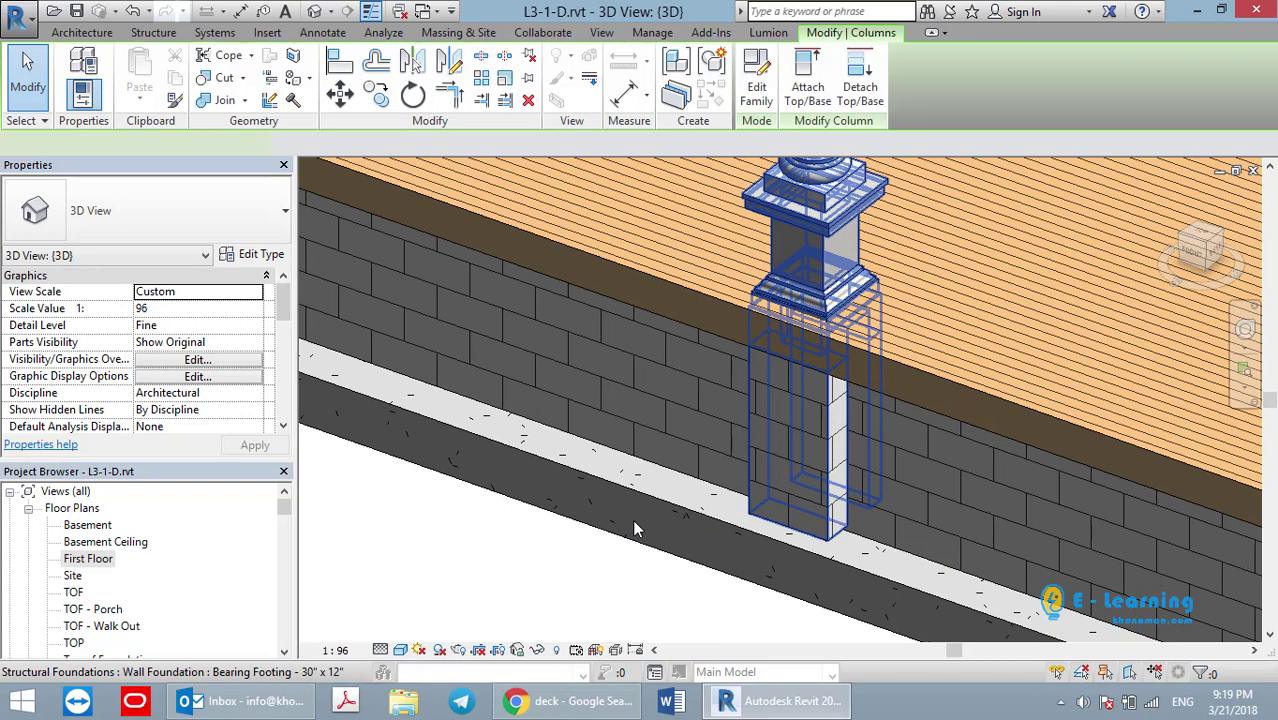
{"action": "scroll", "coordinate": [636, 528], "scroll_direction": "down", "scroll_amount": 3}
{"action": "key", "text": "Escape"}
{"action": "scroll", "coordinate": [513, 561], "scroll_direction": "down", "scroll_amount": 2}
{"action": "scroll", "coordinate": [592, 552], "scroll_direction": "up", "scroll_amount": 2}
{"action": "mouse_move", "coordinate": [570, 555]}
{"action": "middle_mouse_down"}
{"action": "mouse_move", "coordinate": [592, 552]}
{"action": "mouse_move", "coordinate": [576, 538]}
{"action": "middle_mouse_up"}
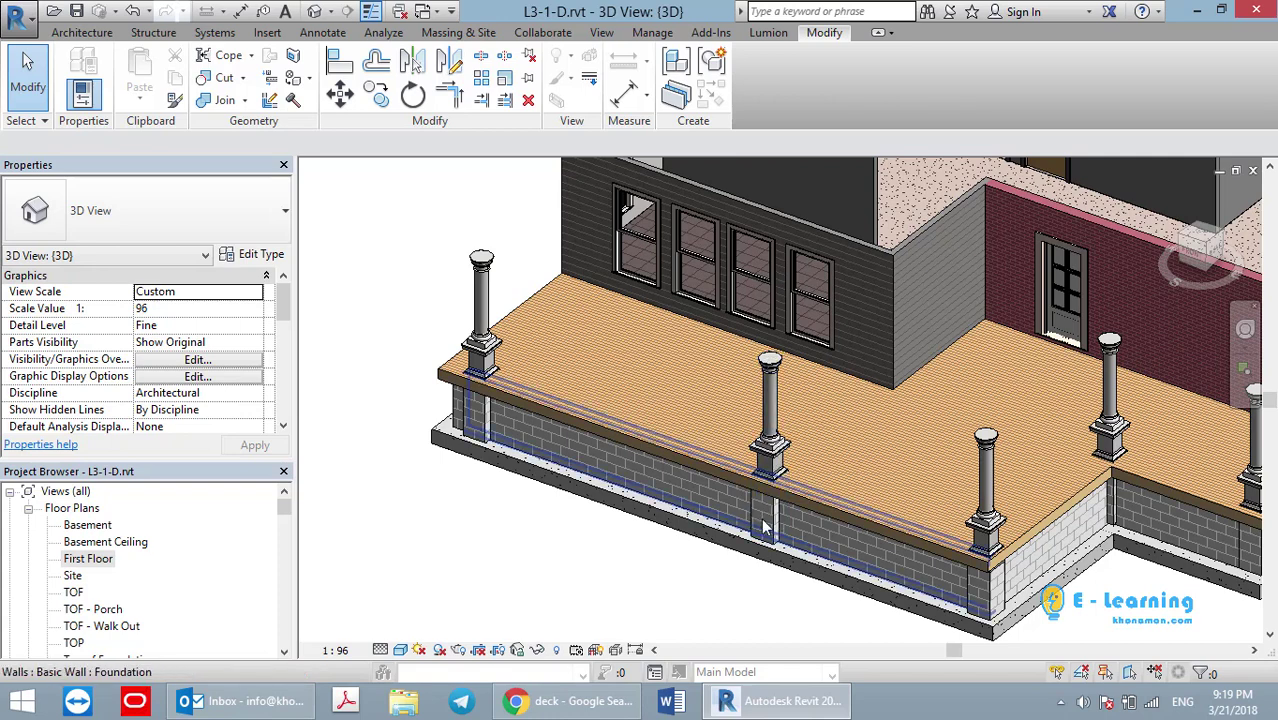
{"action": "scroll", "coordinate": [678, 518], "scroll_direction": "down", "scroll_amount": 3}
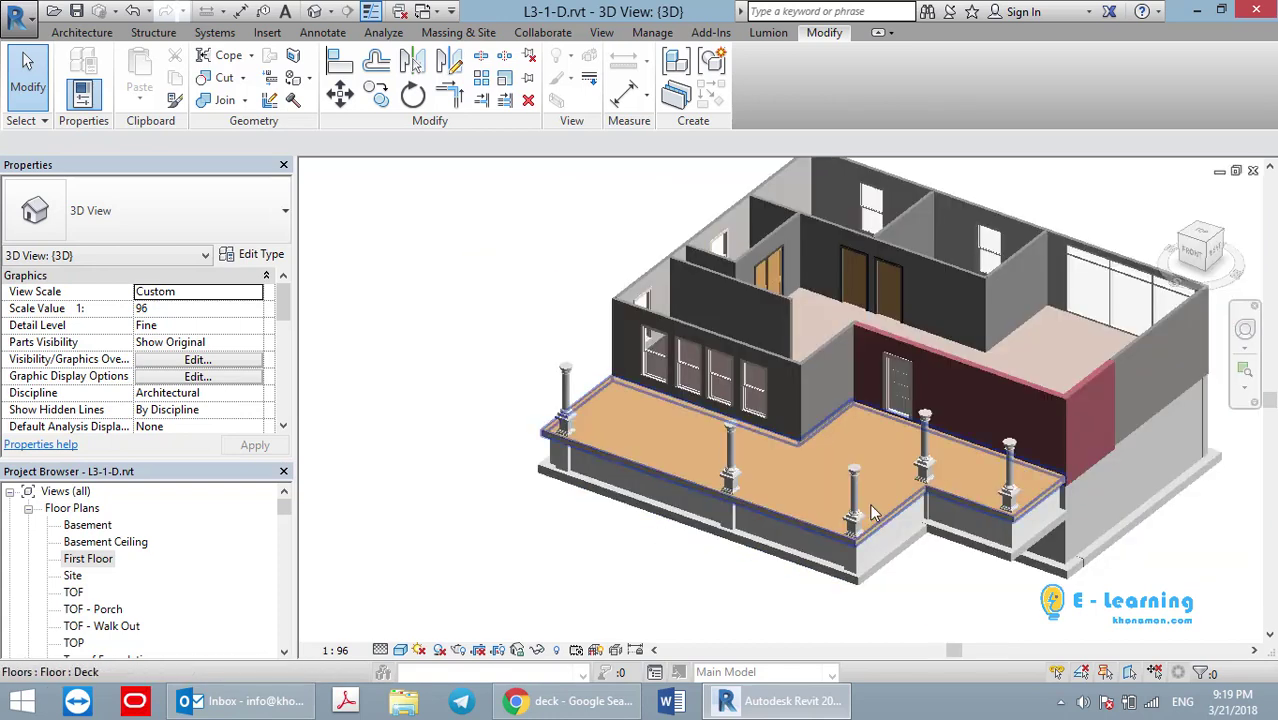
{"action": "middle_click_drag", "start_coordinate": [678, 518], "coordinate": [727, 440], "text": "shift"}
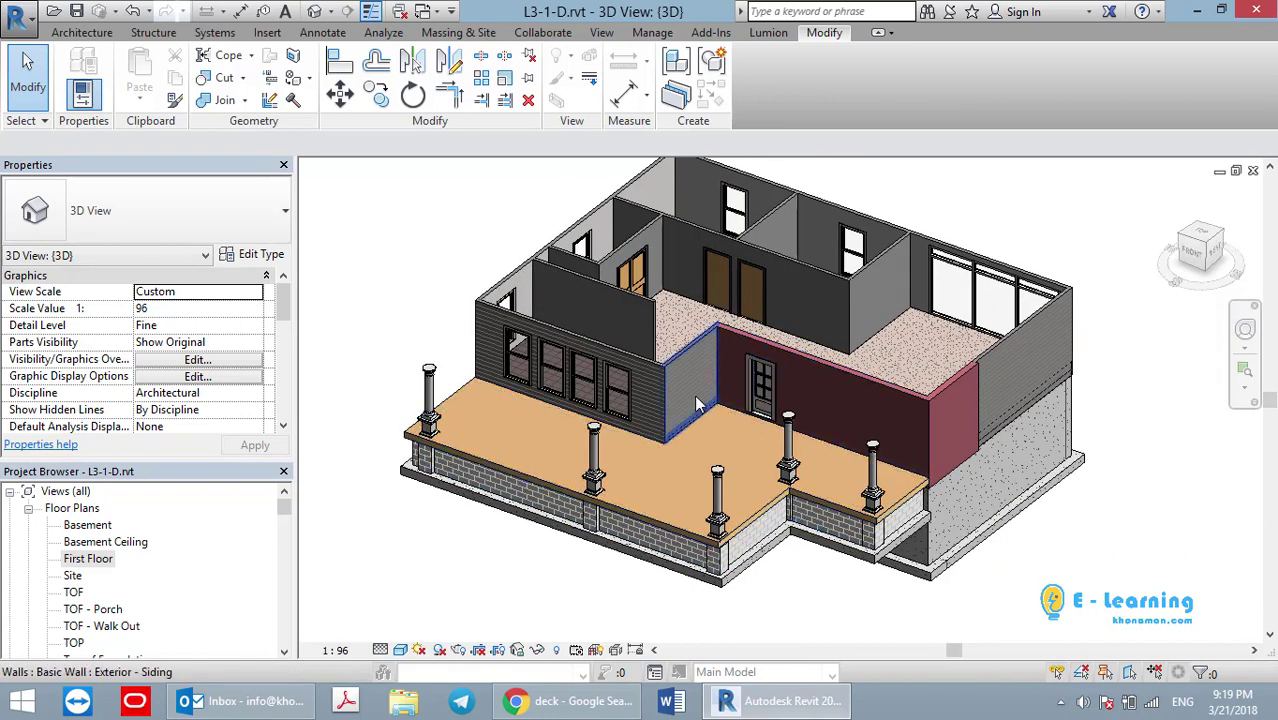
{"action": "left_click", "coordinate": [697, 403]}
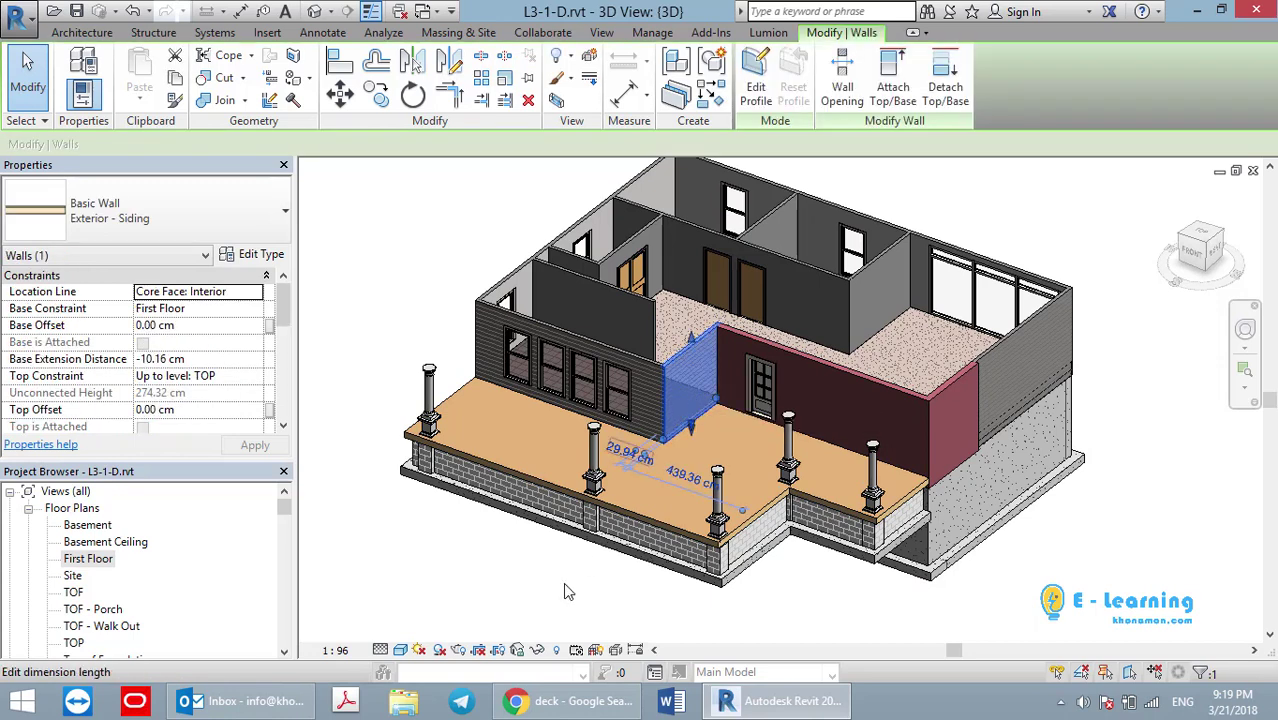
{"action": "middle_click_drag", "start_coordinate": [880, 468], "coordinate": [661, 504], "text": "shift"}
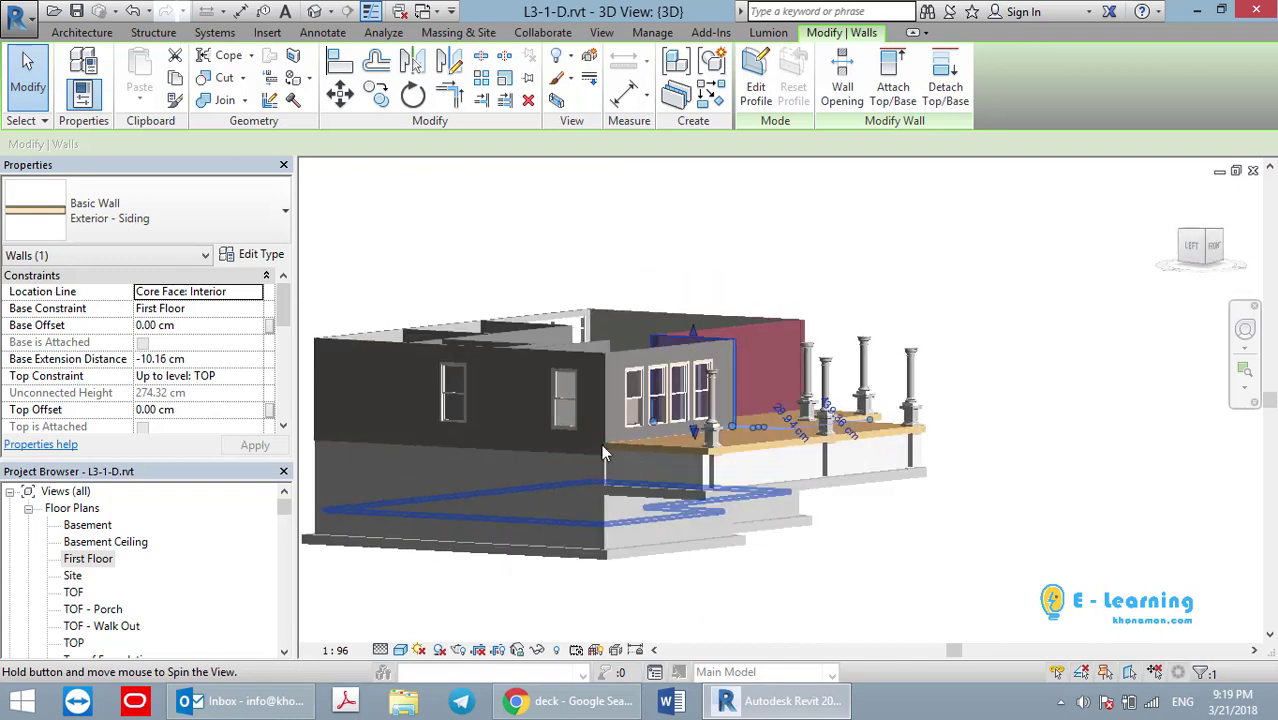
{"action": "scroll", "coordinate": [630, 484], "scroll_direction": "up", "scroll_amount": 2}
{"action": "scroll", "coordinate": [630, 484], "scroll_direction": "up", "scroll_amount": 2}
{"action": "scroll", "coordinate": [630, 484], "scroll_direction": "up", "scroll_amount": 1}
{"action": "scroll", "coordinate": [630, 484], "scroll_direction": "down", "scroll_amount": 3}
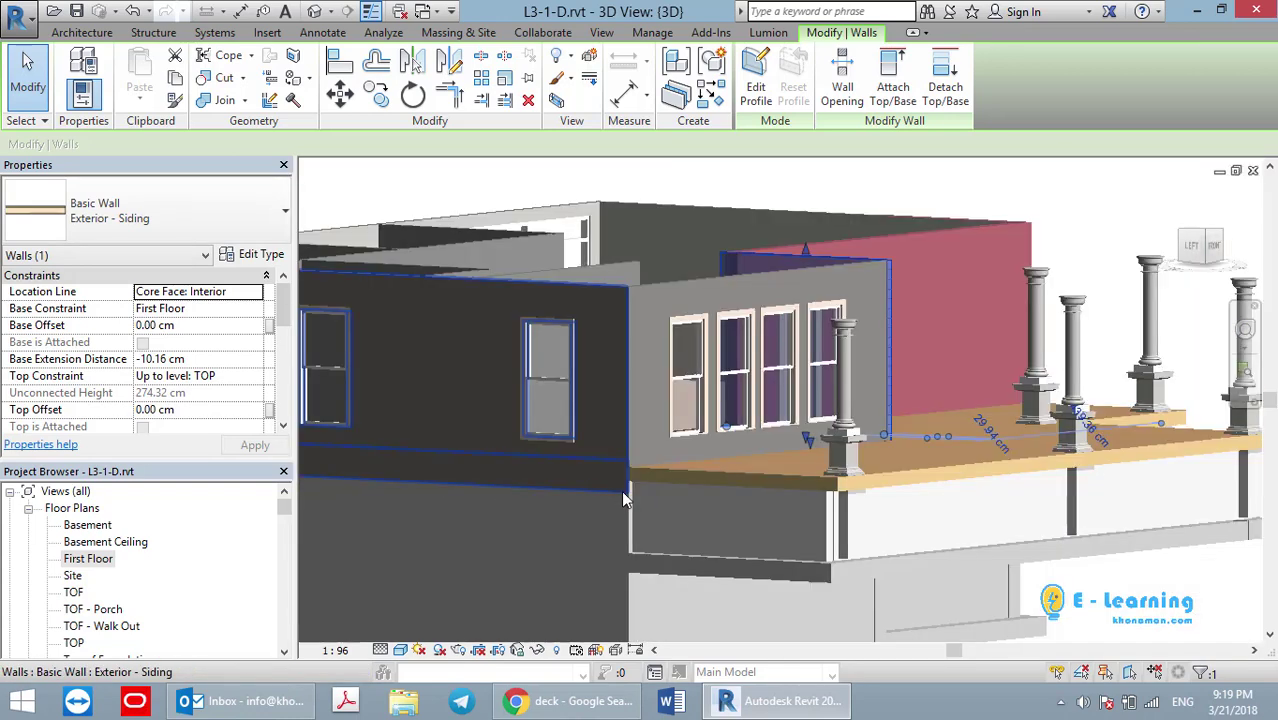
{"action": "scroll", "coordinate": [621, 490], "scroll_direction": "down", "scroll_amount": 2}
{"action": "mouse_move", "coordinate": [621, 490]}
{"action": "middle_mouse_down", "text": "shift"}
{"action": "mouse_move", "coordinate": [566, 619]}
{"action": "mouse_move", "coordinate": [800, 524]}
{"action": "middle_mouse_up", "text": "shift"}
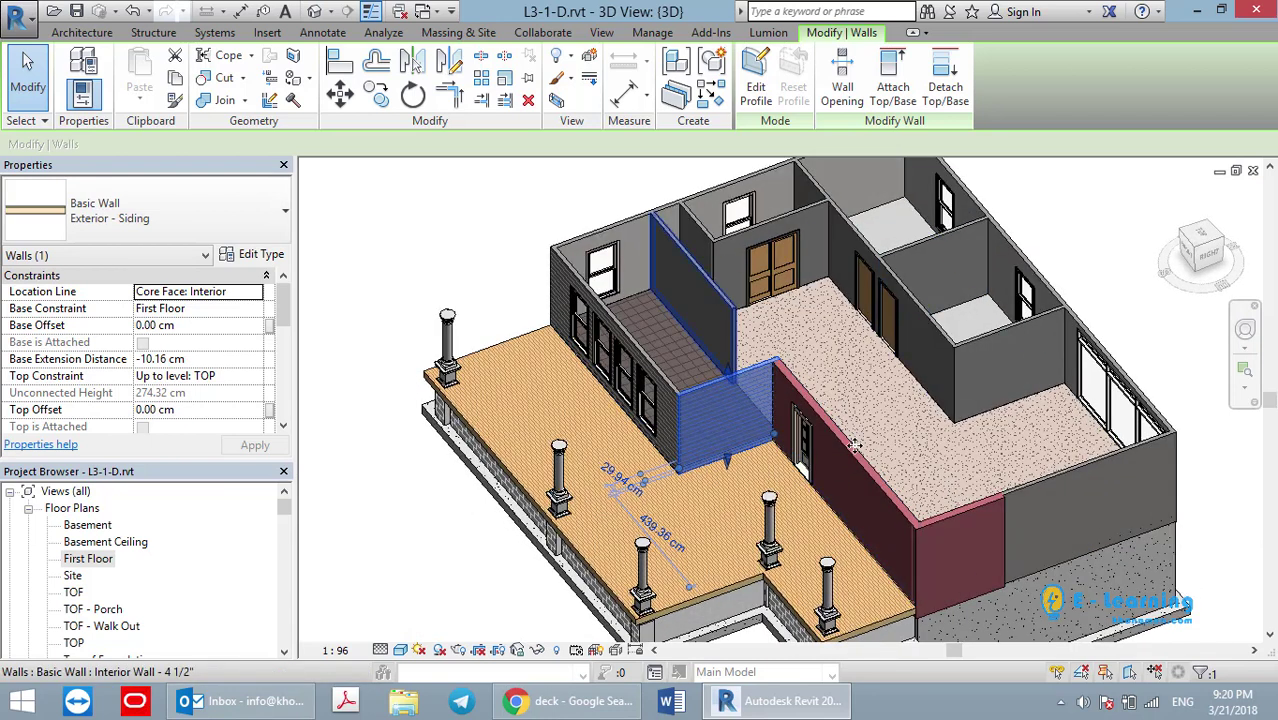